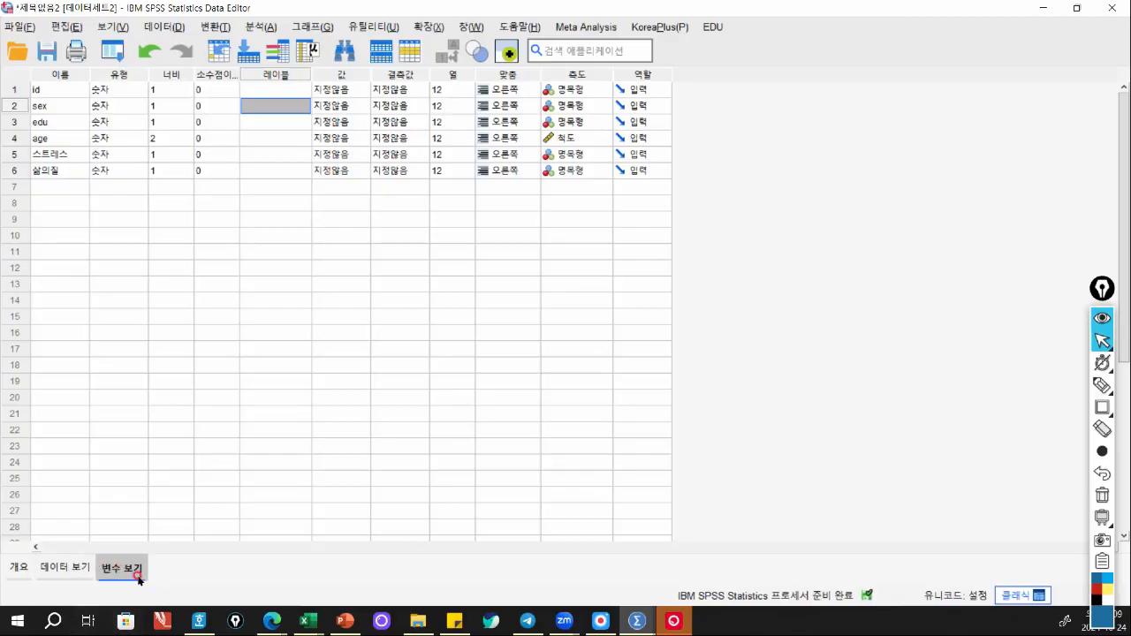
Add two new variables named Q1 and Q2 in rows 7 and 8 of the variable list.
click(60, 75)
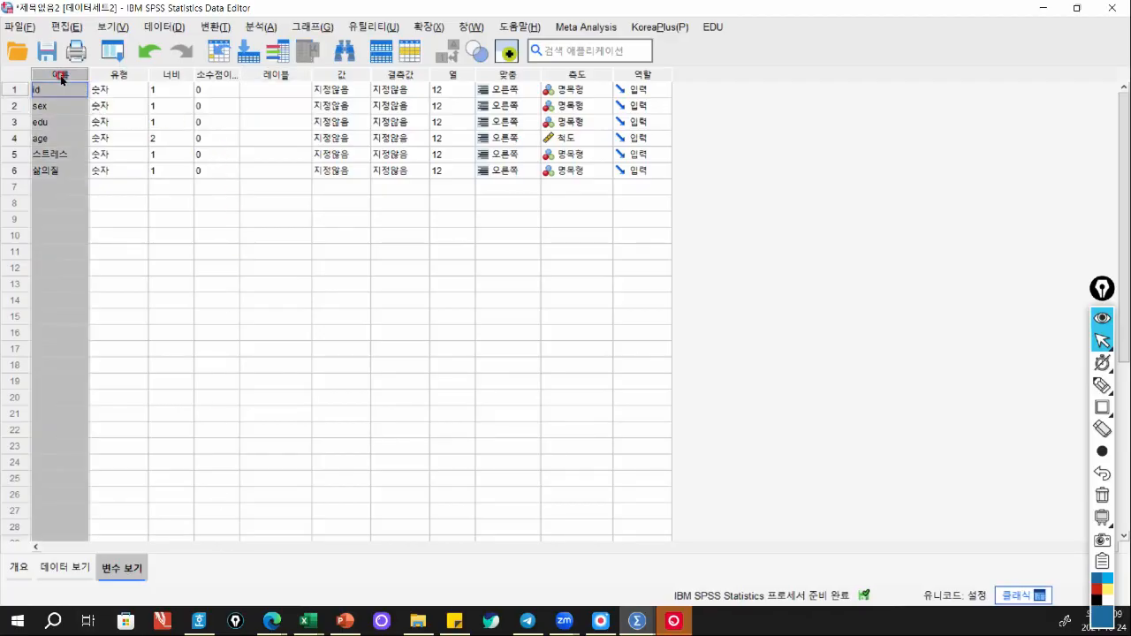
click(58, 190)
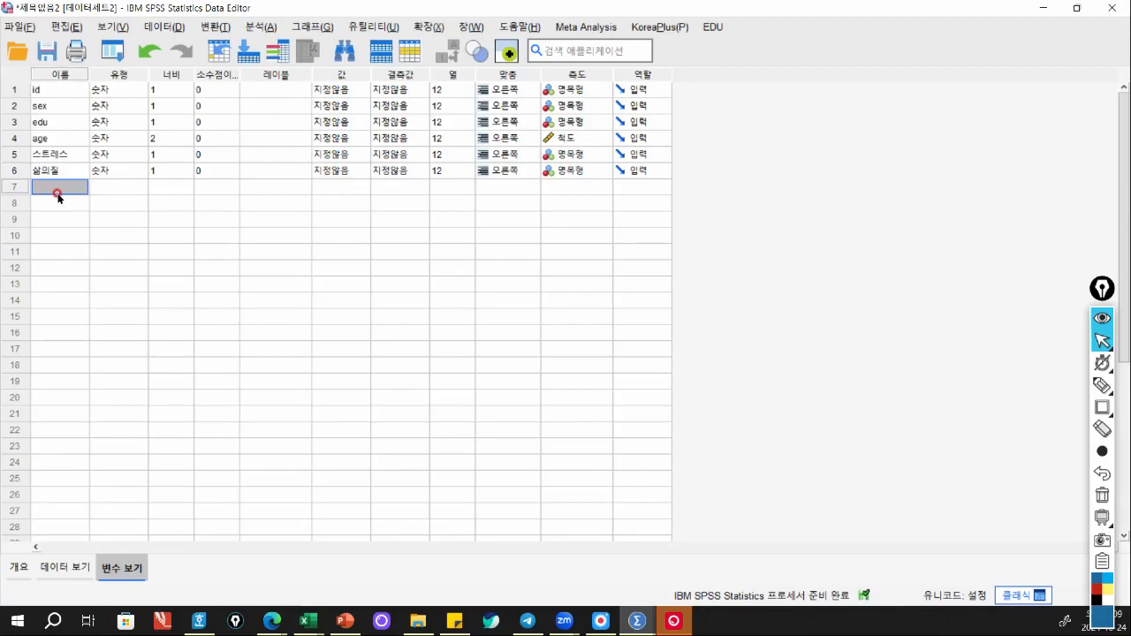
text(Q1)
click(58, 197)
text(Q2)
key(Return)
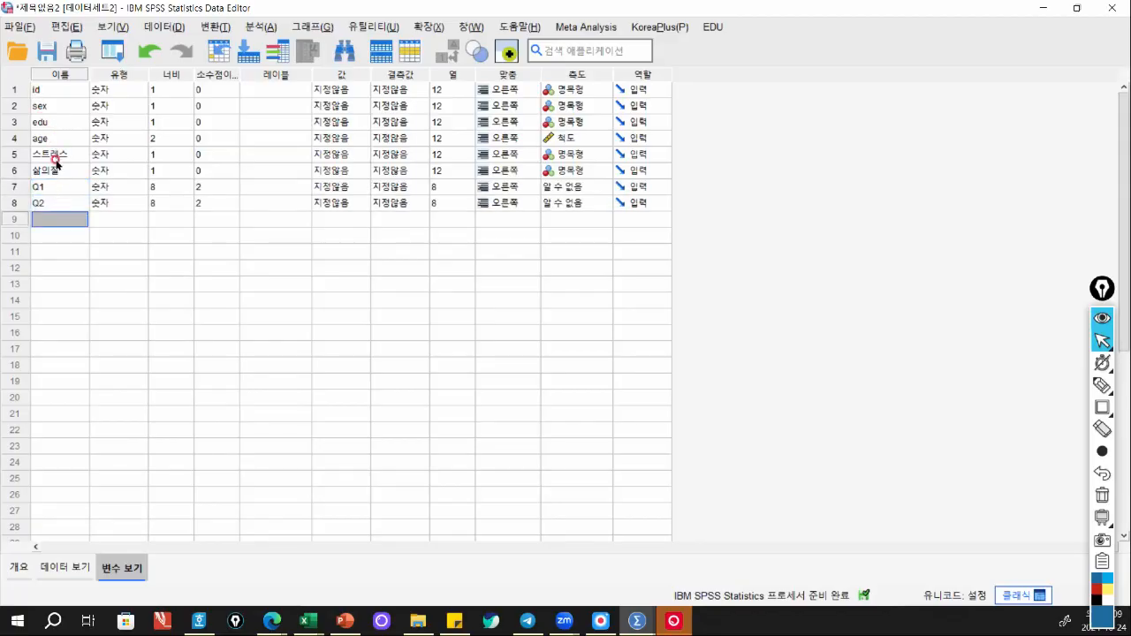
Check the new Q1 and Q2 columns in the data view, returning to the variable view.
drag(56, 183, 60, 202)
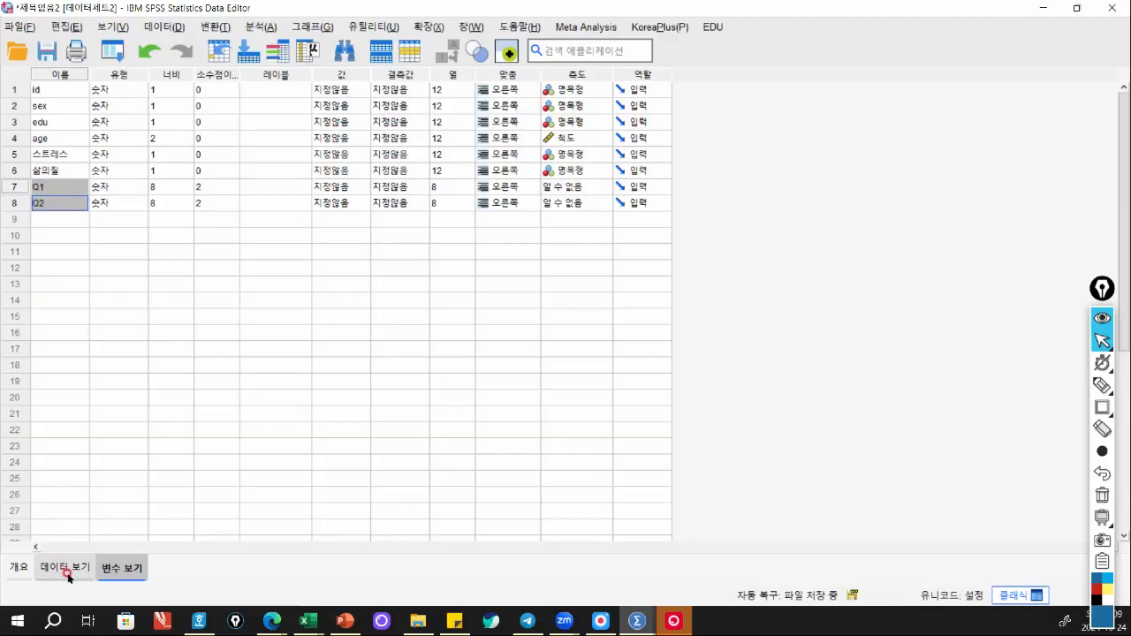
click(64, 566)
drag(480, 97, 511, 95)
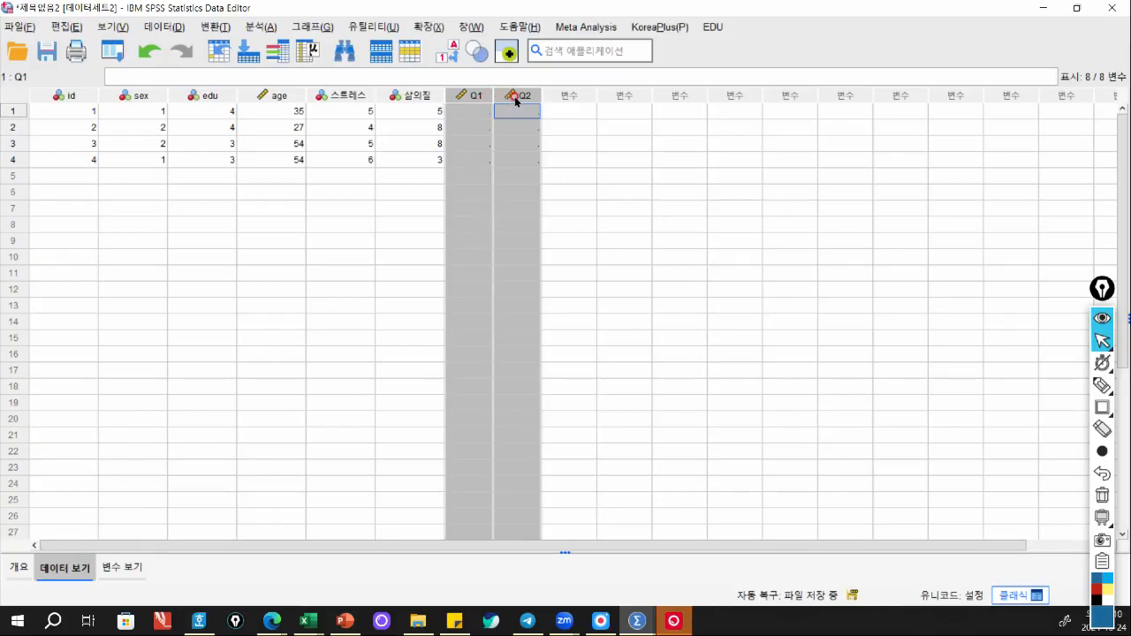
click(121, 566)
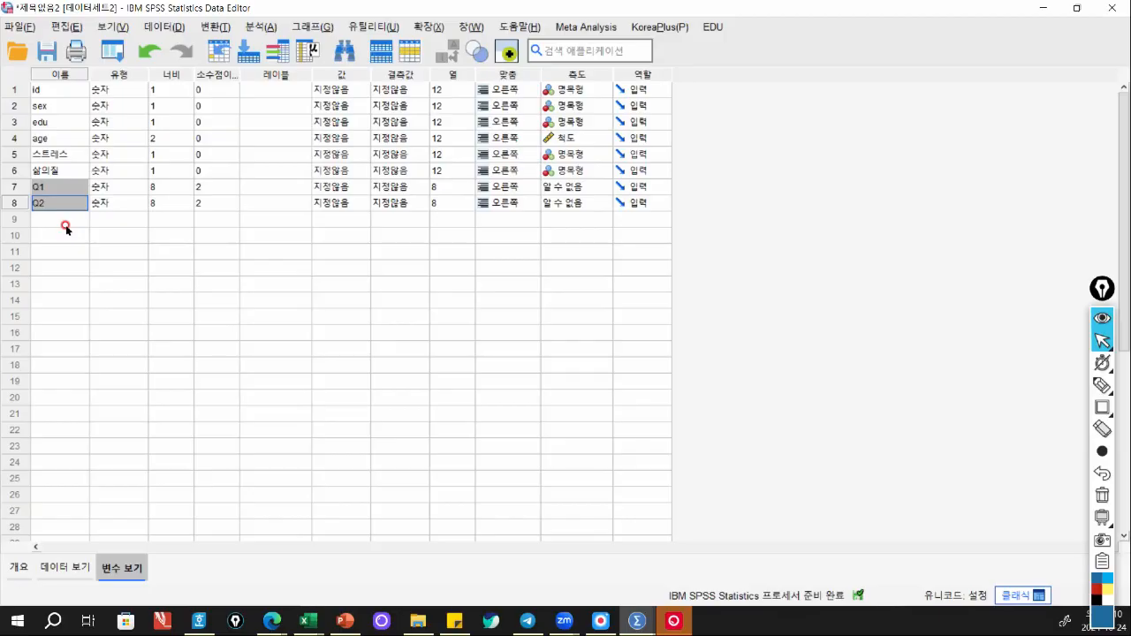
Circle Q1 and Q2 with the annotation pen and handwrite the note "변수 이름: 첫자: 문자" below them.
click(1101, 385)
mouse_move(55, 214)
mouse_down()
mouse_move(37, 217)
mouse_move(71, 283)
mouse_move(181, 259)
mouse_move(187, 284)
mouse_move(206, 281)
mouse_up()
mouse_move(263, 259)
mouse_down()
mouse_move(268, 277)
mouse_move(288, 253)
mouse_move(297, 287)
mouse_move(353, 259)
mouse_move(346, 275)
mouse_move(368, 250)
mouse_move(388, 270)
mouse_up()
click(321, 263)
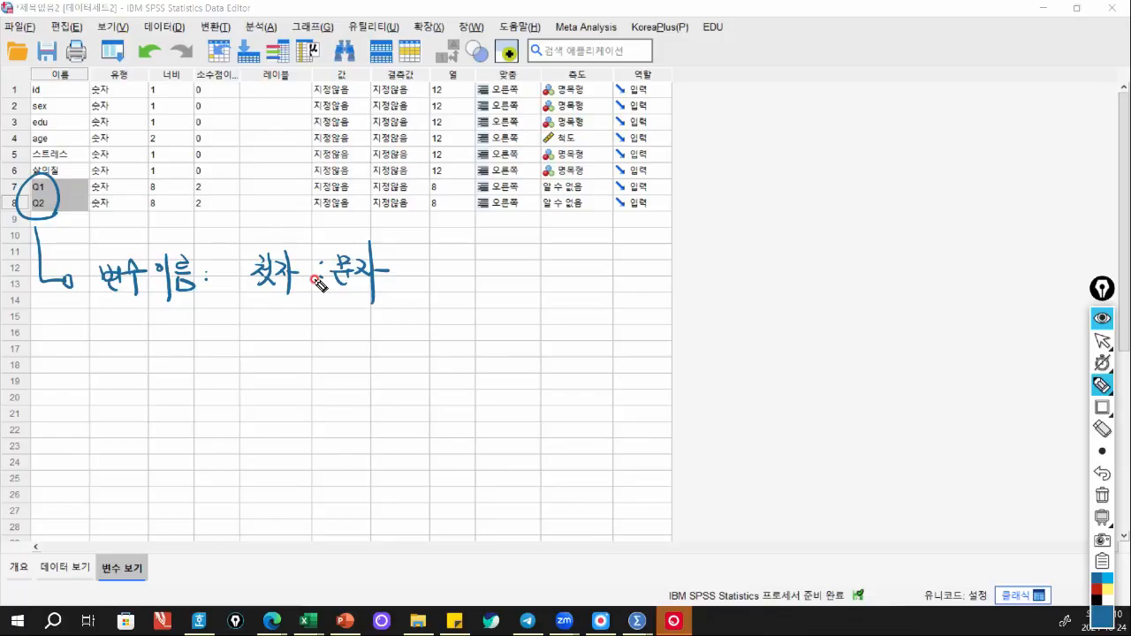
Handwrite the note "중간: 특수문자" under the first-character note.
drag(255, 324, 271, 333)
mouse_move(261, 334)
mouse_down()
mouse_move(264, 347)
mouse_move(284, 335)
mouse_up()
drag(279, 338, 292, 348)
click(305, 328)
click(304, 340)
mouse_move(353, 326)
mouse_down()
mouse_move(378, 345)
mouse_move(394, 323)
mouse_move(389, 340)
mouse_move(421, 320)
mouse_move(427, 338)
mouse_up()
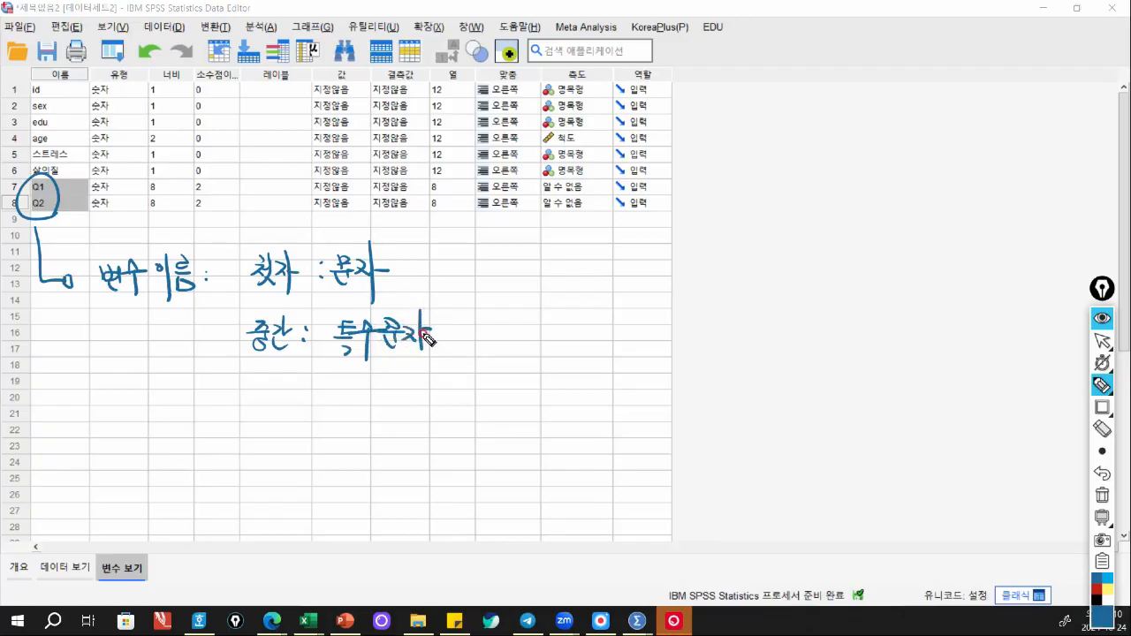
Handwrite the example special characters . , ? ! * beside the 특수문자 note.
click(497, 342)
drag(546, 339, 532, 374)
mouse_move(584, 313)
mouse_down()
mouse_move(594, 311)
mouse_move(589, 326)
mouse_up()
click(590, 336)
drag(652, 306, 637, 329)
click(634, 335)
drag(702, 310, 672, 341)
drag(682, 311, 679, 337)
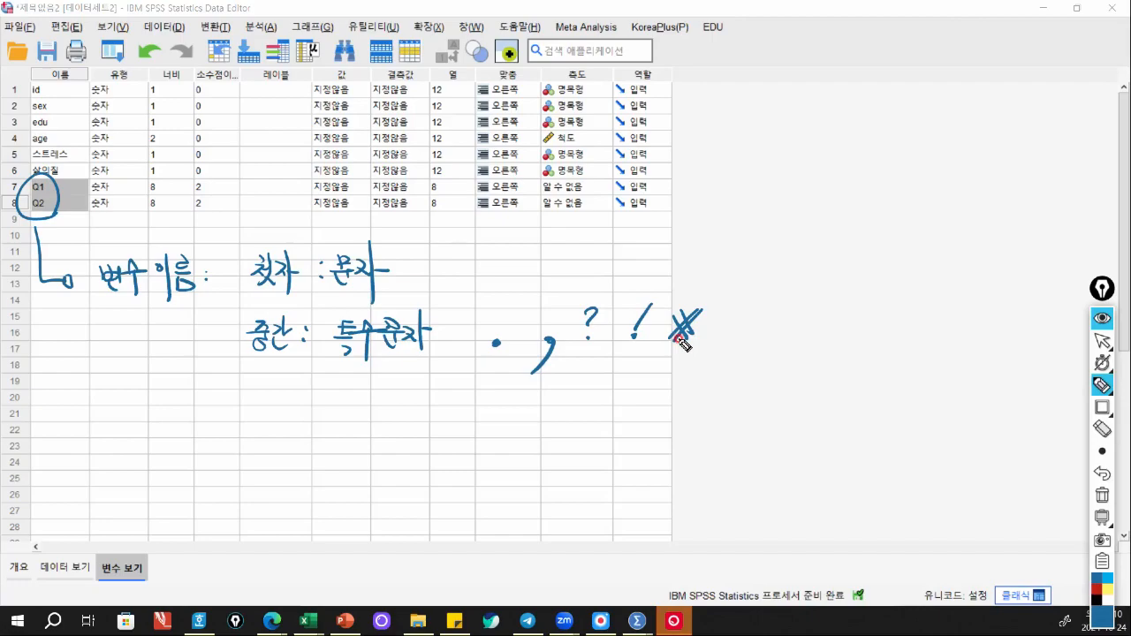
Cross out the special characters in red and handwrite the characters . _ @ beneath them.
click(1097, 589)
drag(656, 267, 550, 383)
drag(574, 283, 630, 372)
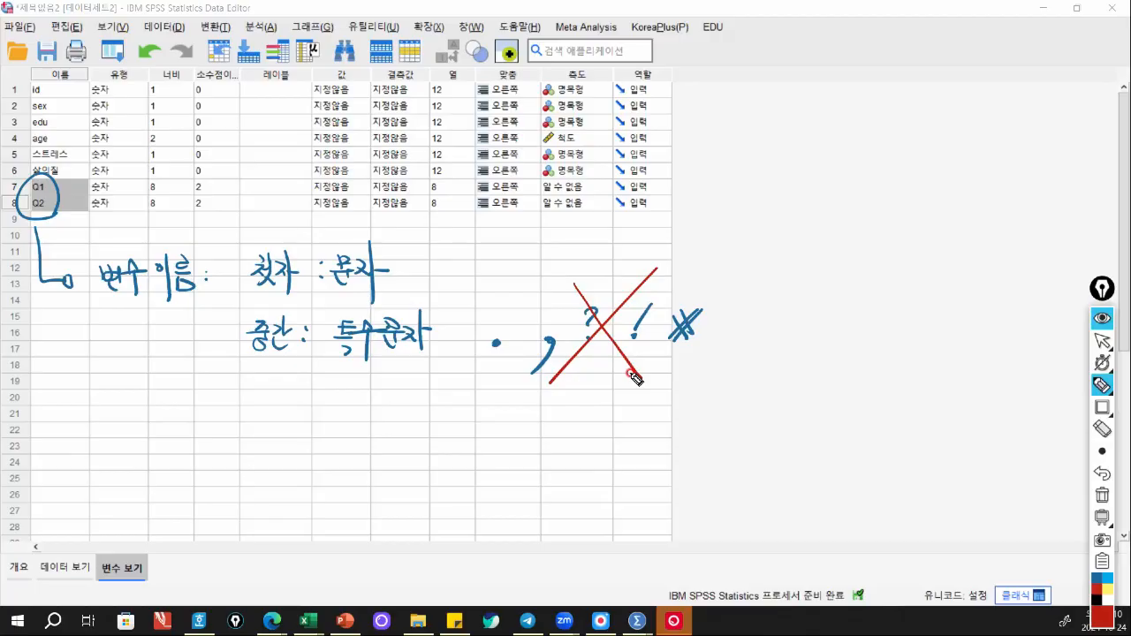
click(492, 433)
drag(523, 438, 586, 439)
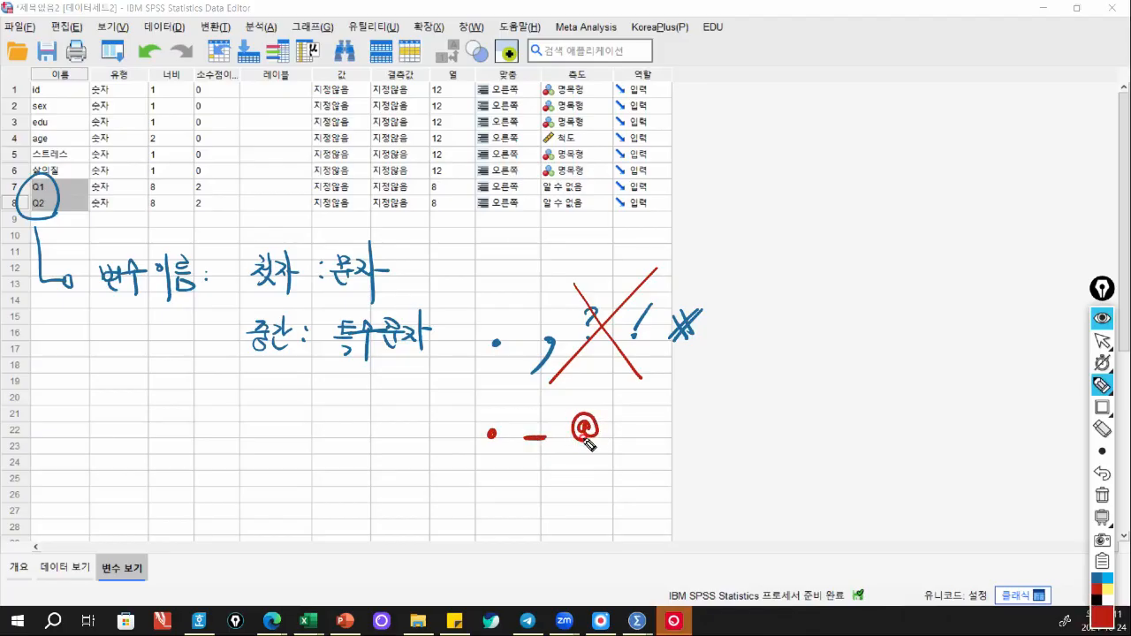
Handwrite the example variable names Q1.1, Q1_2 and Q1@2 in red beside the variable table.
mouse_move(746, 414)
mouse_down()
mouse_move(759, 433)
mouse_move(806, 431)
mouse_move(760, 476)
mouse_move(821, 472)
mouse_up()
click(786, 428)
drag(760, 496, 771, 519)
mouse_move(795, 505)
mouse_down()
mouse_move(802, 520)
mouse_move(828, 516)
mouse_up()
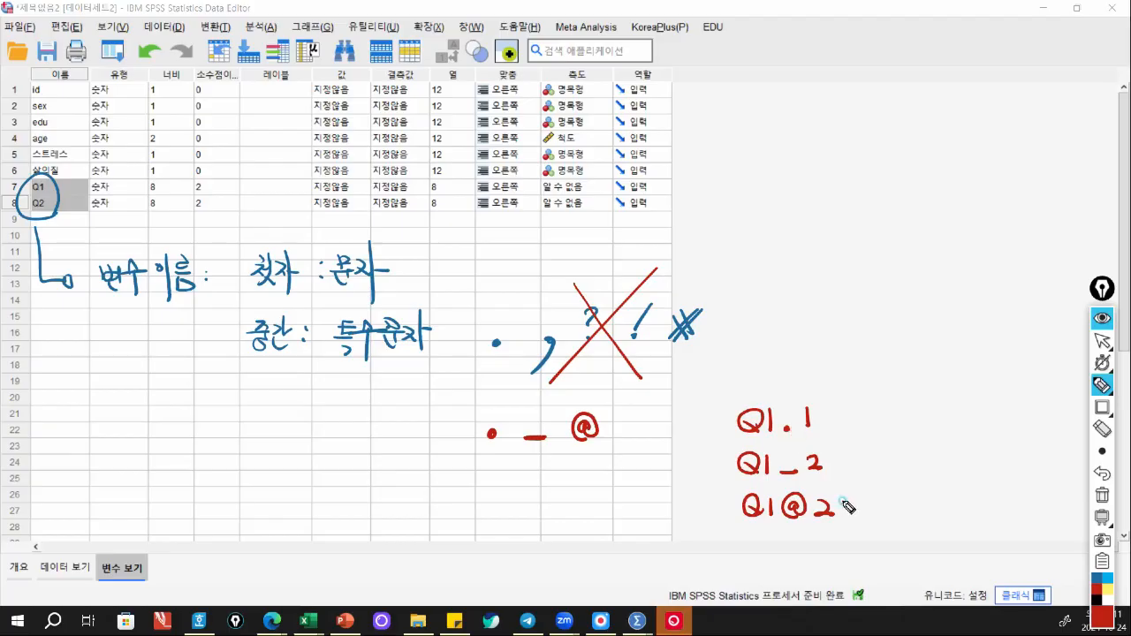
Erase the Q1@2 example and all other annotations, and return to the normal pointer.
drag(846, 505, 768, 517)
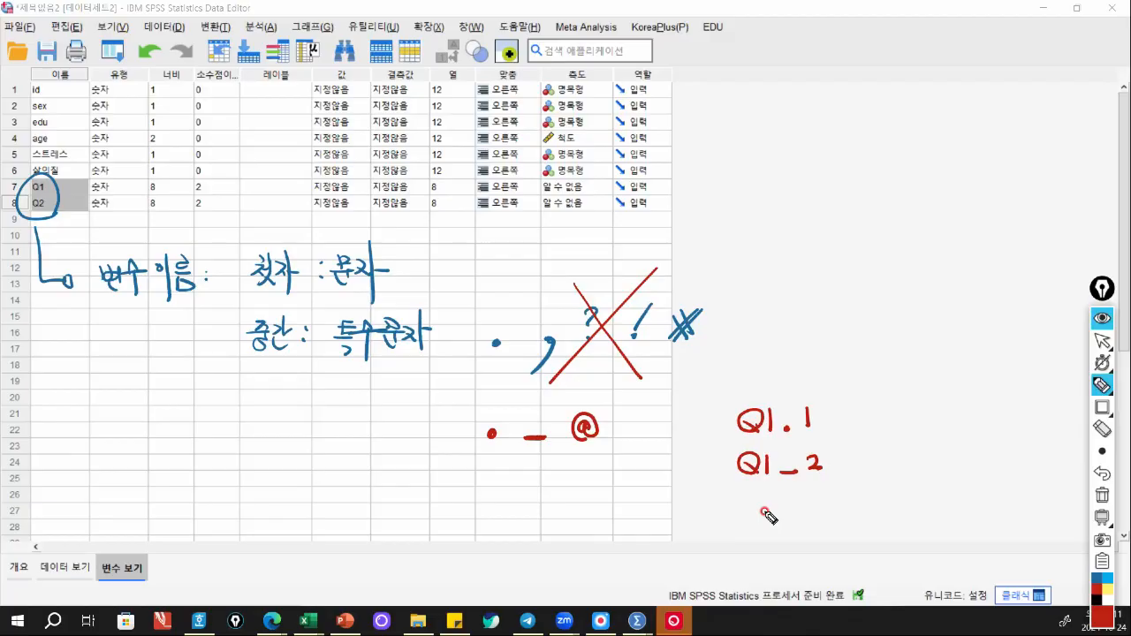
click(1102, 494)
click(1102, 340)
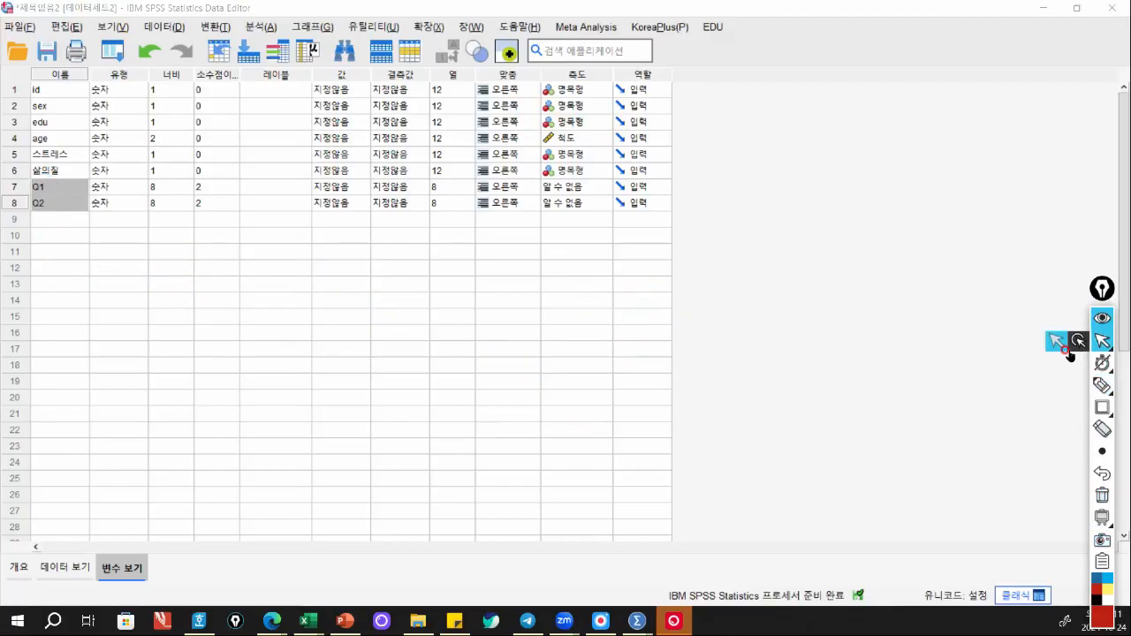
Try to name a new variable in row 9 "3문항".
click(71, 220)
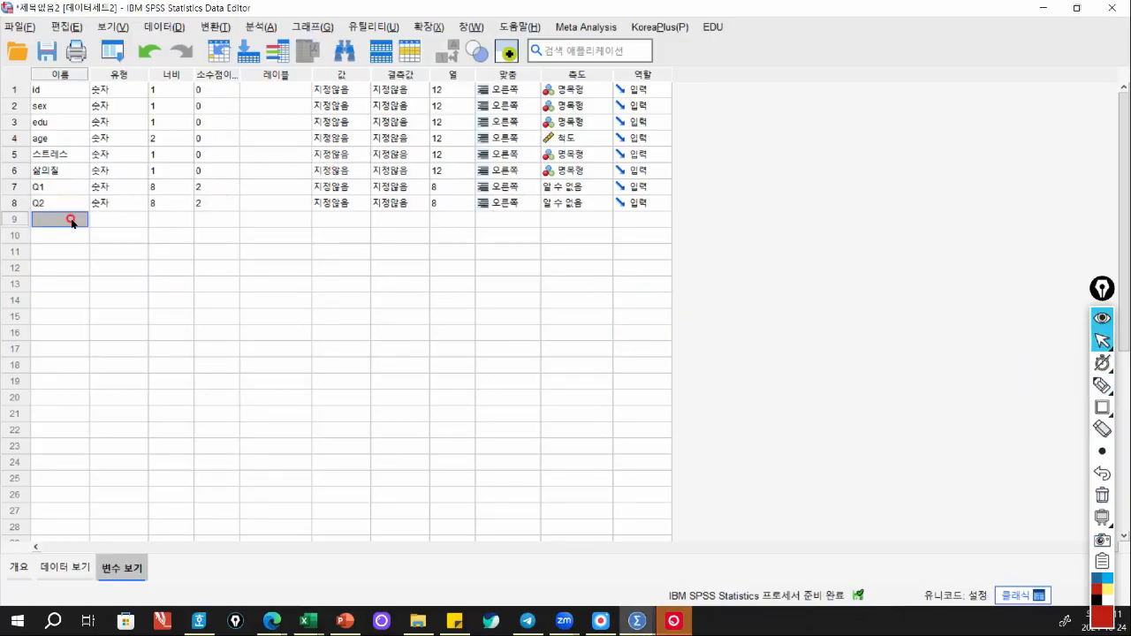
text(3)
text(문항)
key(Return)
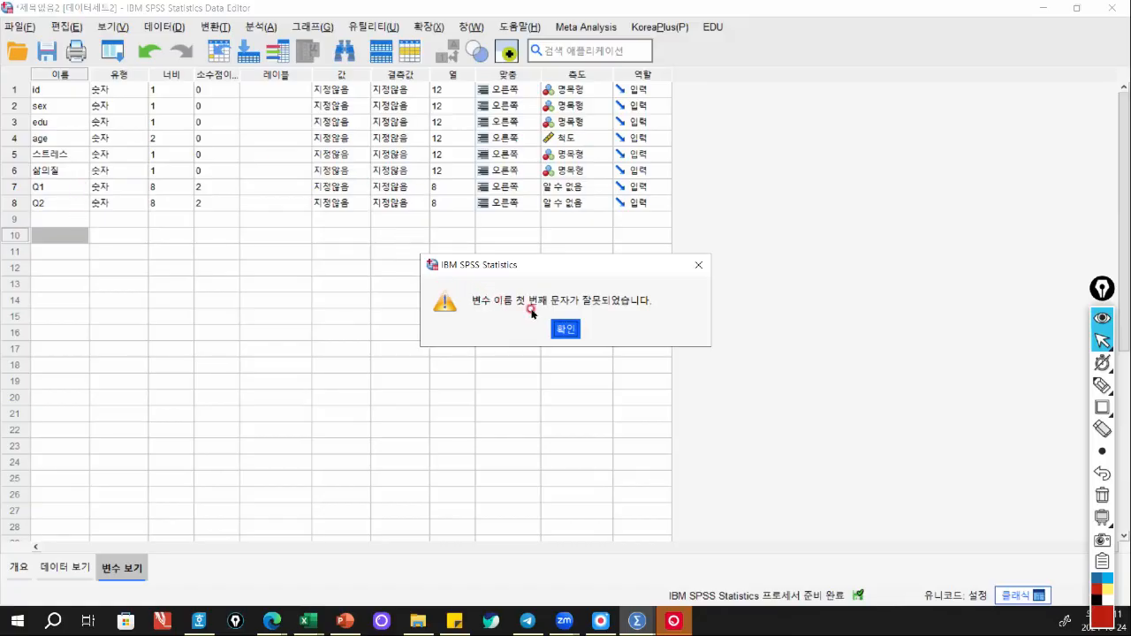
click(562, 332)
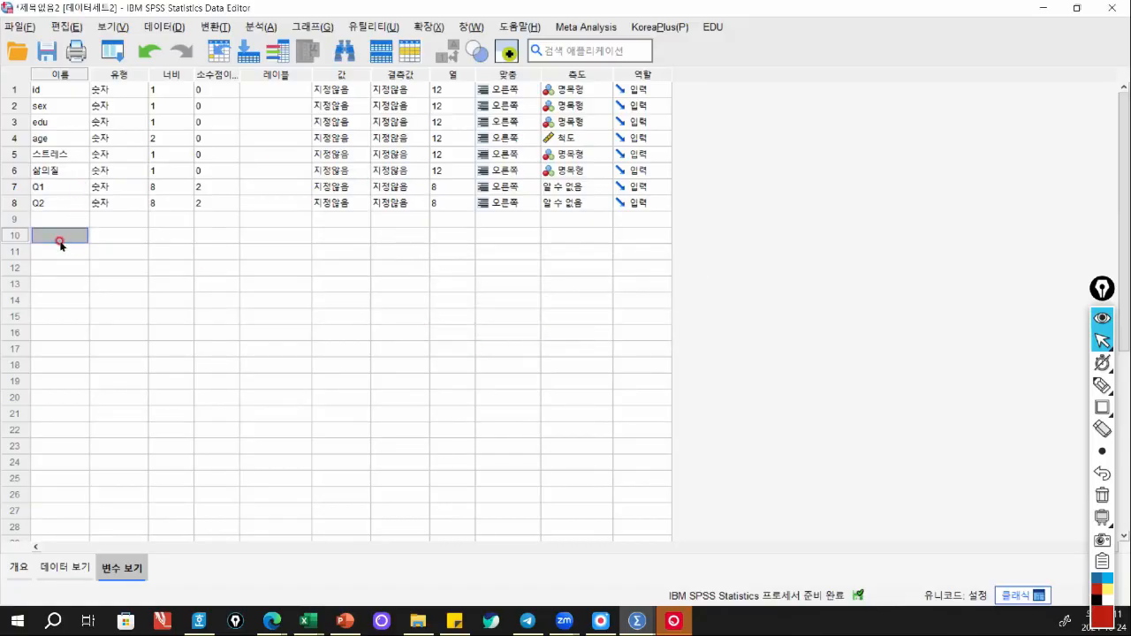
drag(48, 210, 58, 94)
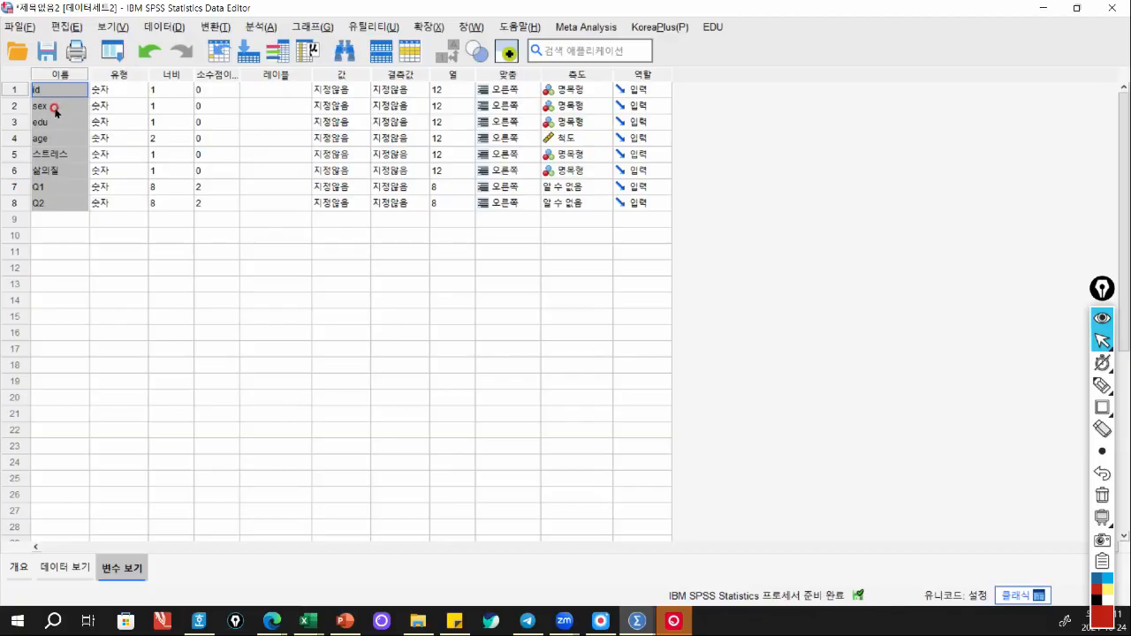
drag(55, 107, 46, 203)
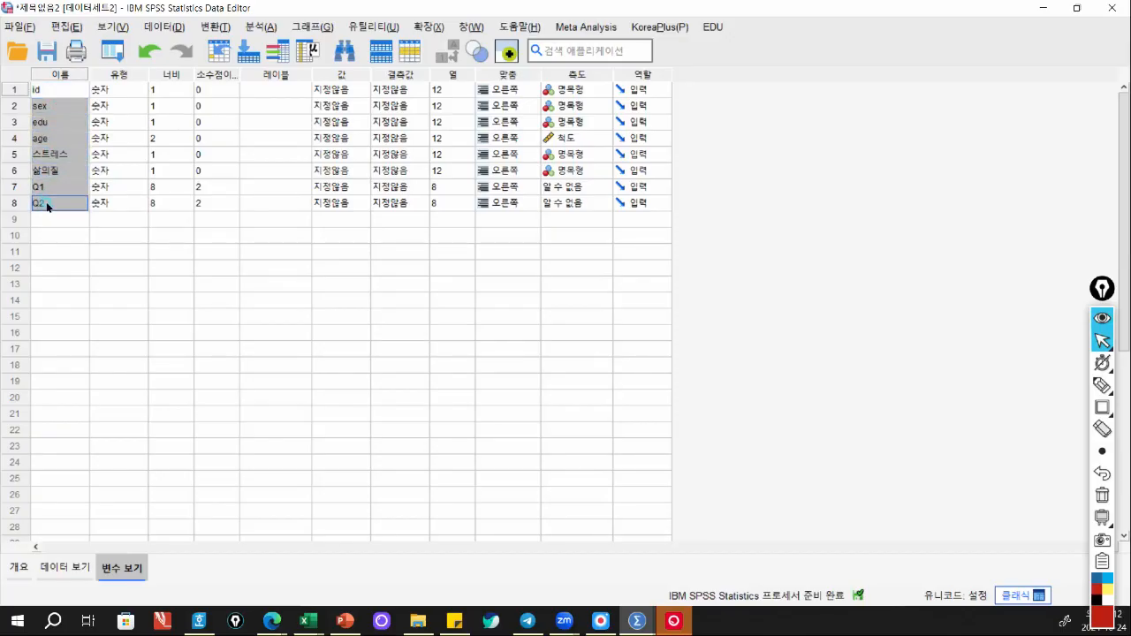
right_click(47, 203)
Handwrite the variable name 삶의질 in red in the empty area beside the variable table.
click(1101, 385)
drag(746, 184, 733, 199)
drag(741, 191, 747, 196)
mouse_move(750, 175)
mouse_down()
mouse_move(747, 212)
mouse_move(778, 186)
mouse_move(789, 207)
mouse_move(805, 185)
mouse_up()
drag(798, 187, 812, 199)
right_click(808, 196)
Handwrite the individual letters of 삶의질, ㅅ ㅏ ㄹ ㅁ ㅇ ㅢ ㅈ ㅣ ㄹ, in a row below the word.
drag(724, 282, 715, 296)
mouse_move(723, 284)
mouse_down()
mouse_move(764, 296)
mouse_move(820, 272)
mouse_move(826, 285)
mouse_move(881, 275)
mouse_up()
mouse_move(936, 253)
mouse_down()
mouse_move(998, 264)
mouse_move(1040, 241)
mouse_up()
mouse_move(1035, 242)
mouse_down()
mouse_move(1023, 257)
mouse_move(1069, 255)
mouse_move(1107, 235)
mouse_move(1110, 249)
mouse_up()
Put check marks under the first eight letters and draw a dividing slash before the last ㄹ.
drag(721, 314, 886, 288)
drag(929, 281, 1040, 268)
drag(1059, 268, 1079, 265)
drag(1098, 186, 1064, 315)
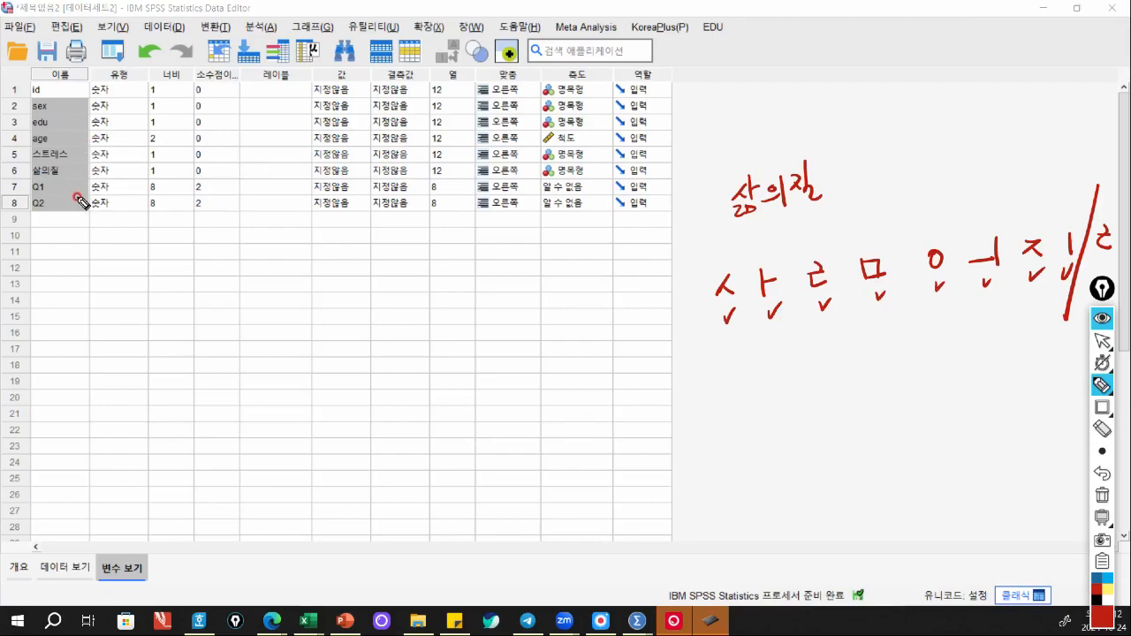
Clear the handwritten 삶의질 annotations and switch back to the normal pointer.
mouse_move(1102, 517)
click(1102, 497)
click(1102, 344)
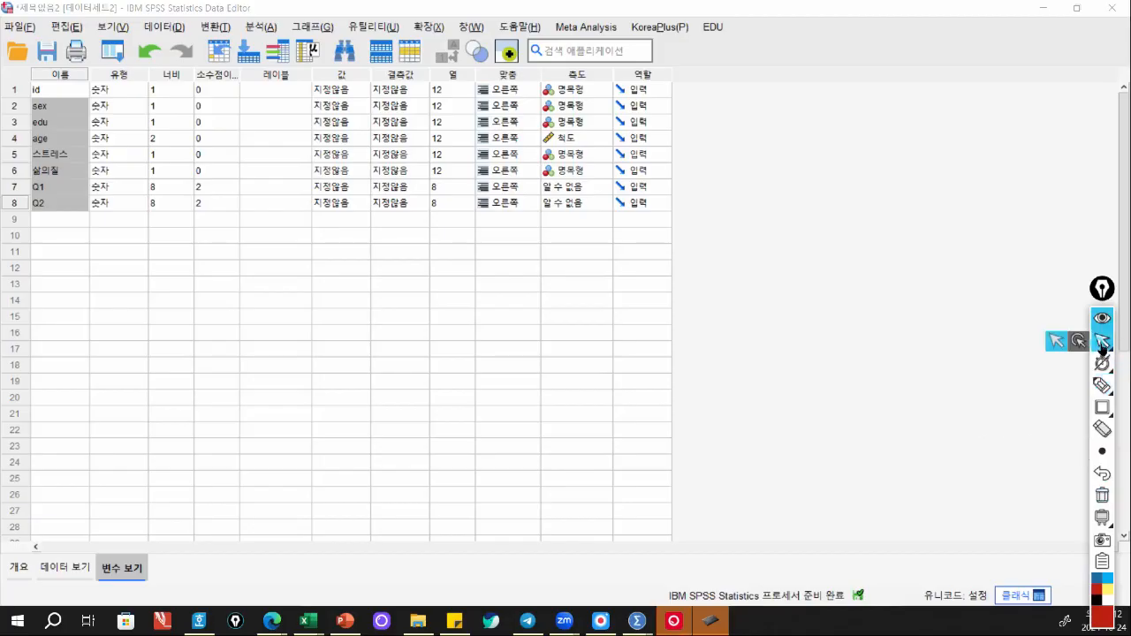
Try to enter "ㅂ" as the name of a new variable in row 9.
click(49, 221)
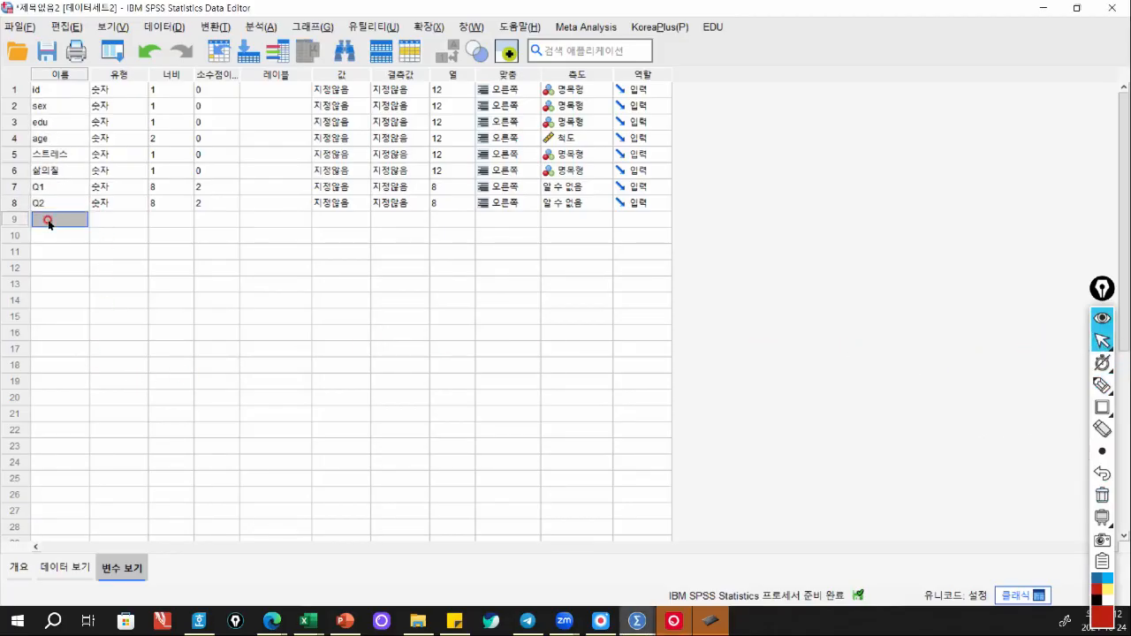
text(ㅂ)
key(Return)
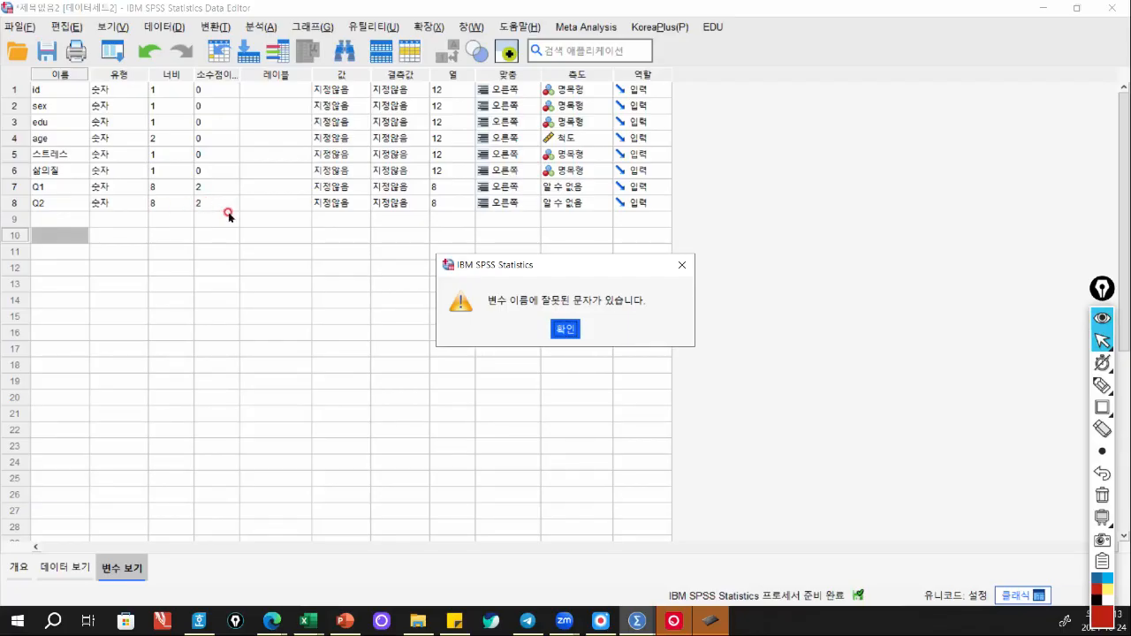
click(568, 329)
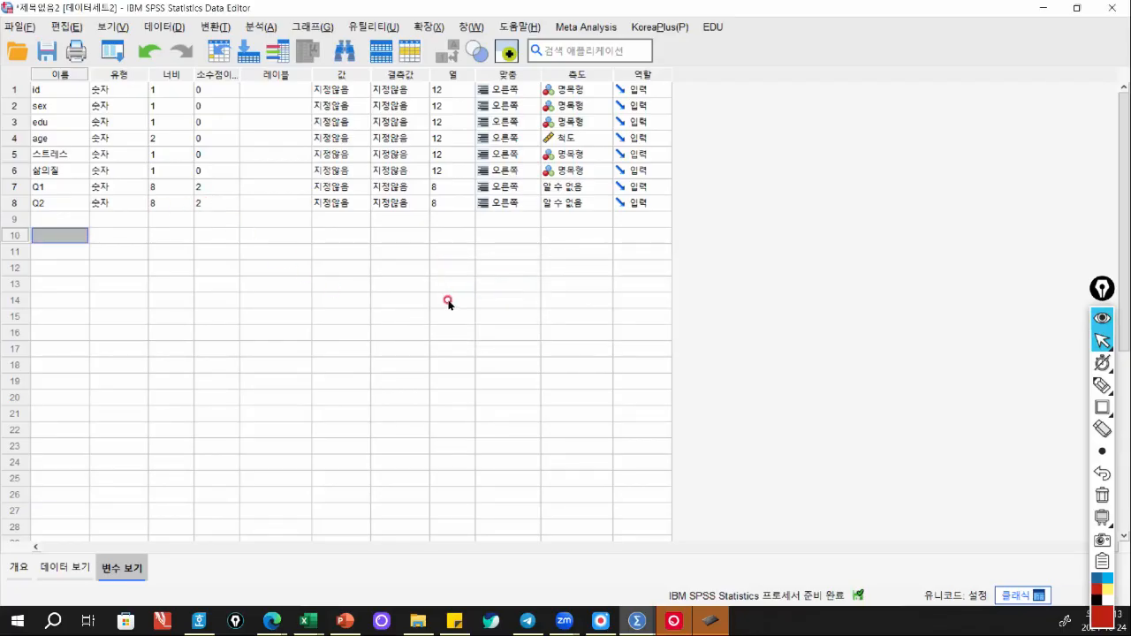
drag(41, 188, 51, 205)
right_click(49, 201)
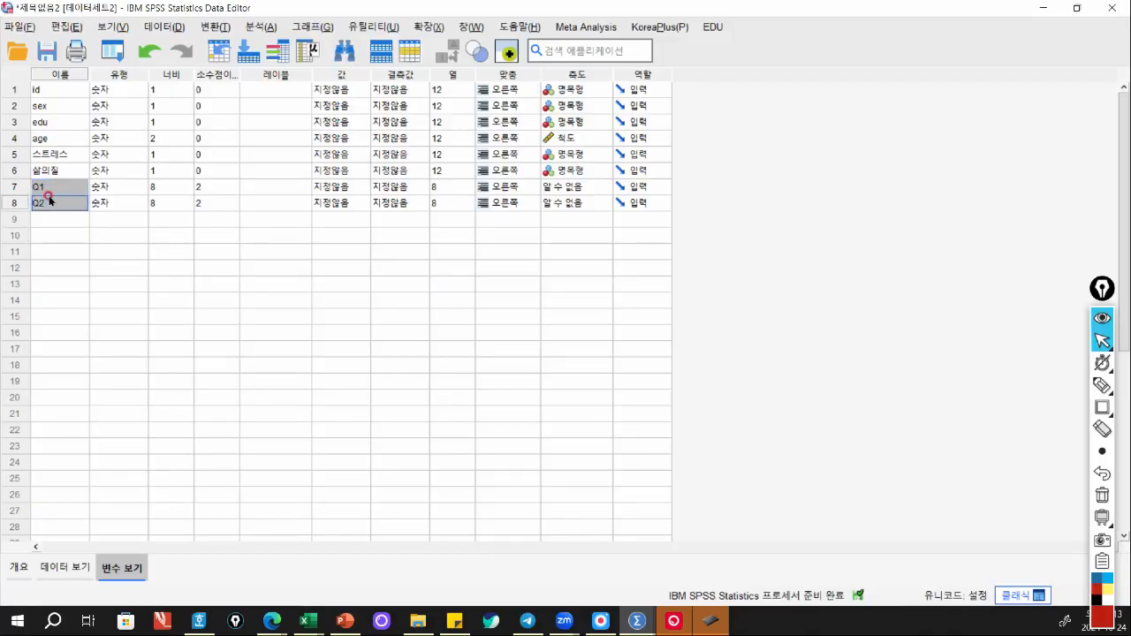
click(50, 189)
click(48, 202)
click(48, 189)
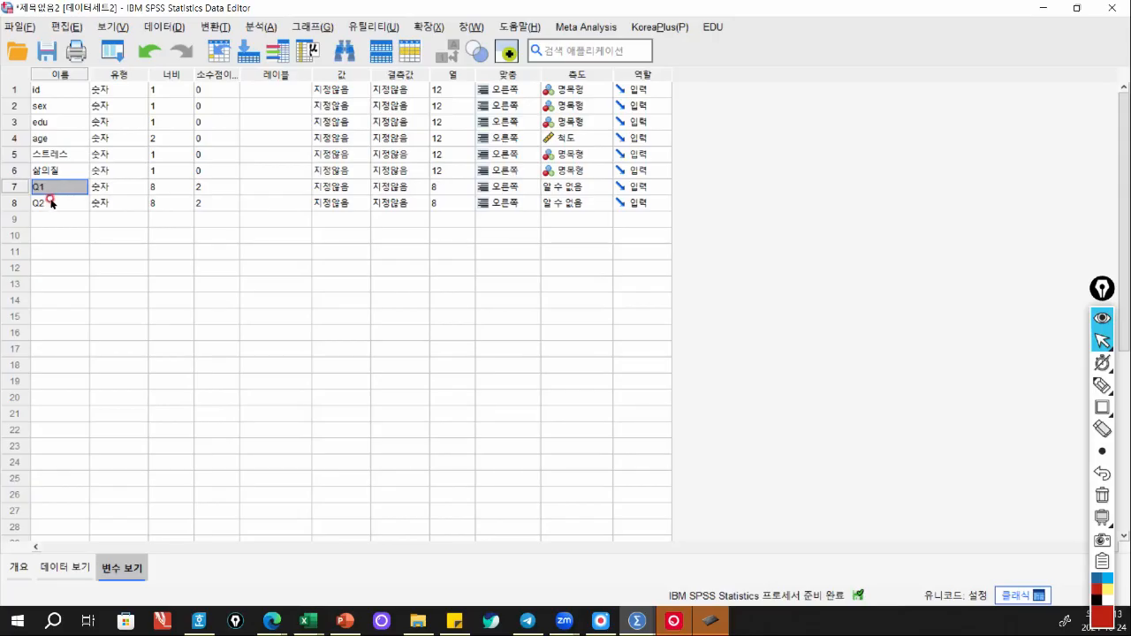
Widen the label column and enter the sample label "sdkfjlak asdklfjasldkf fasjldkfjas df" for variable Q1.
click(266, 186)
drag(311, 74, 369, 74)
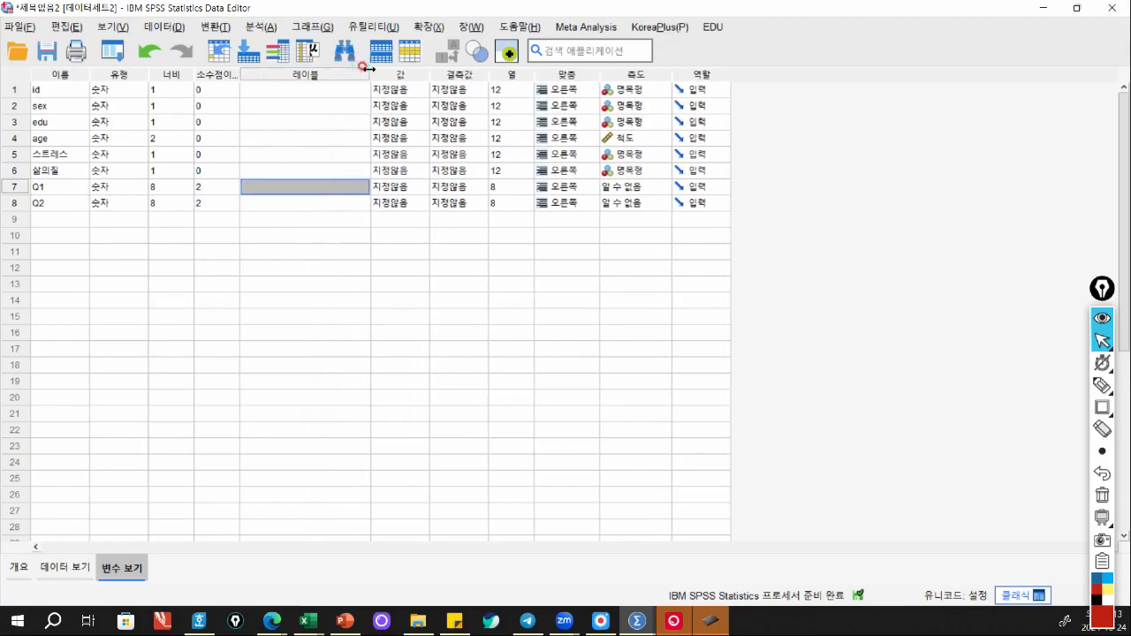
click(269, 186)
text(sdkfjlak)
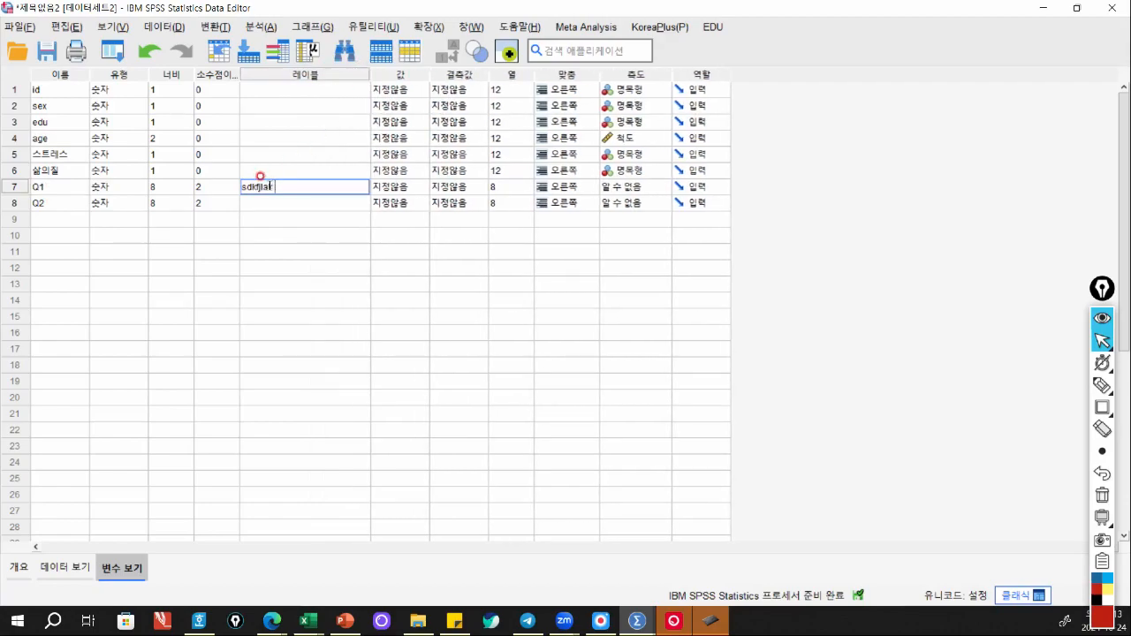
text( asdklfjasldkf fasjldkfjas df)
key(Return)
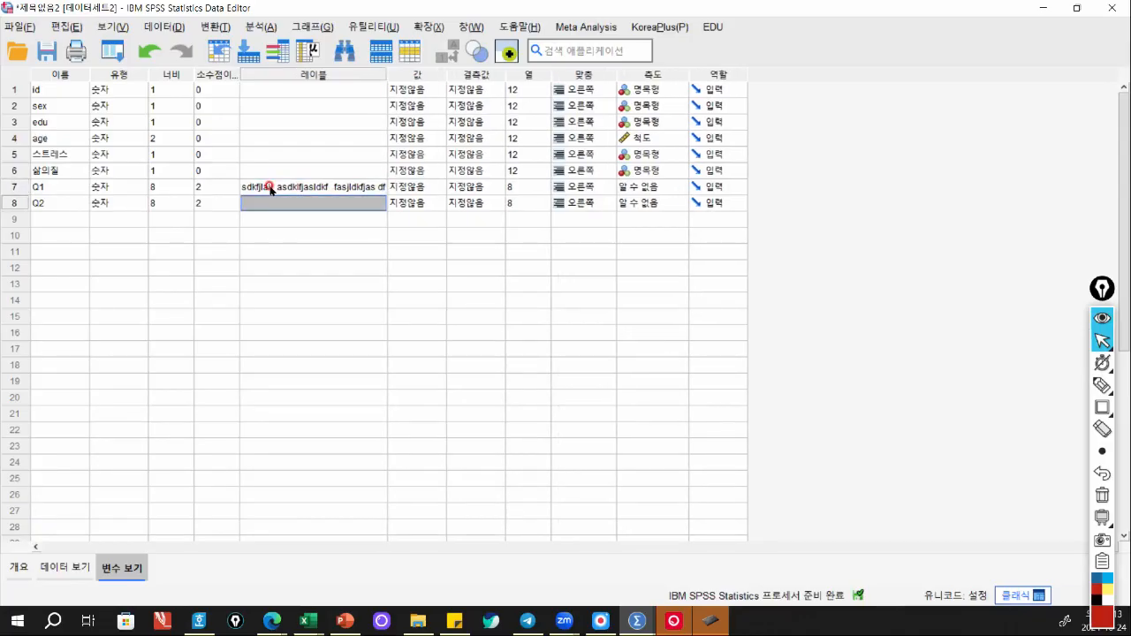
click(270, 186)
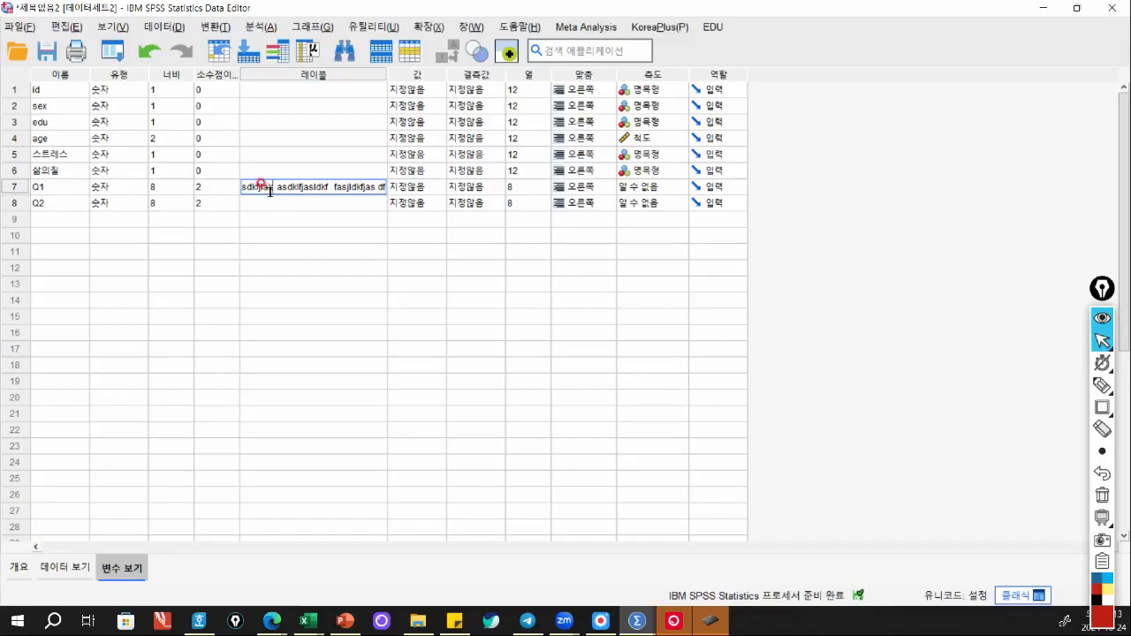
Label the variables sex, edu and age as 성별, 학력 and 연령.
click(67, 107)
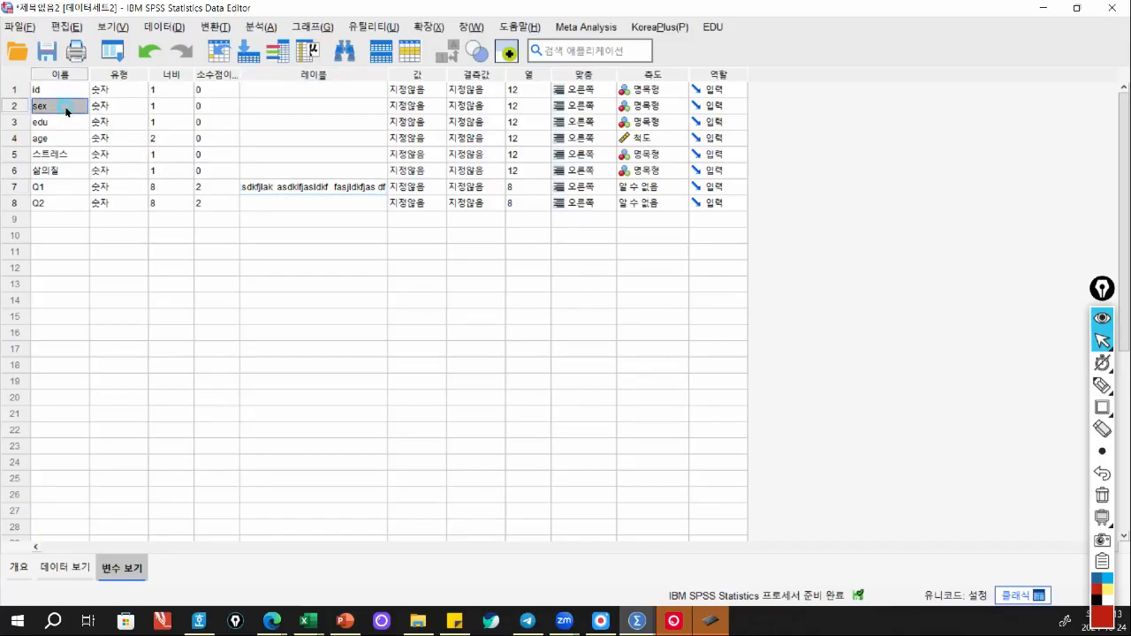
double_click(308, 106)
text(성별)
click(312, 122)
text(학력)
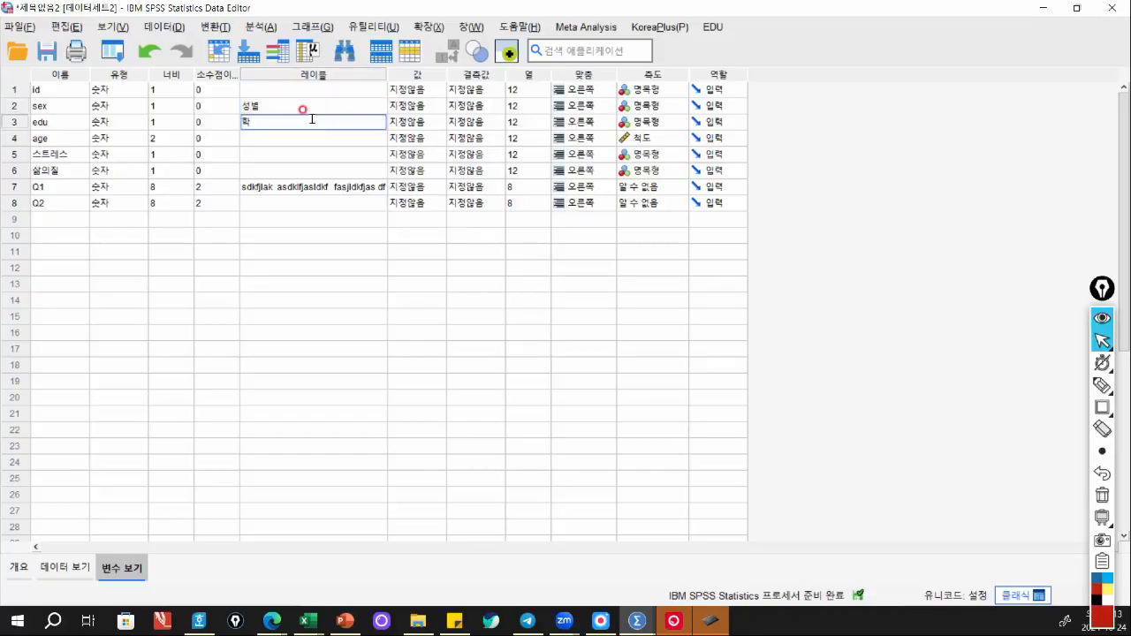
key(Return)
text(연령)
key(Return)
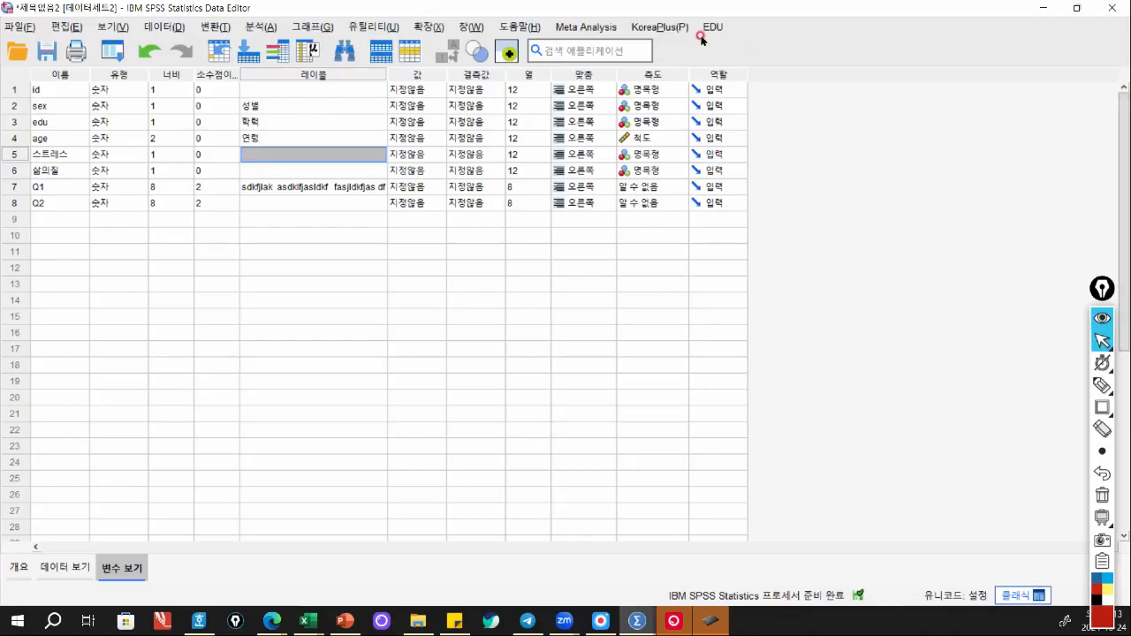
Remove the label of the sex variable, leaving it blank.
double_click(273, 102)
key(BackSpace)
key(BackSpace)
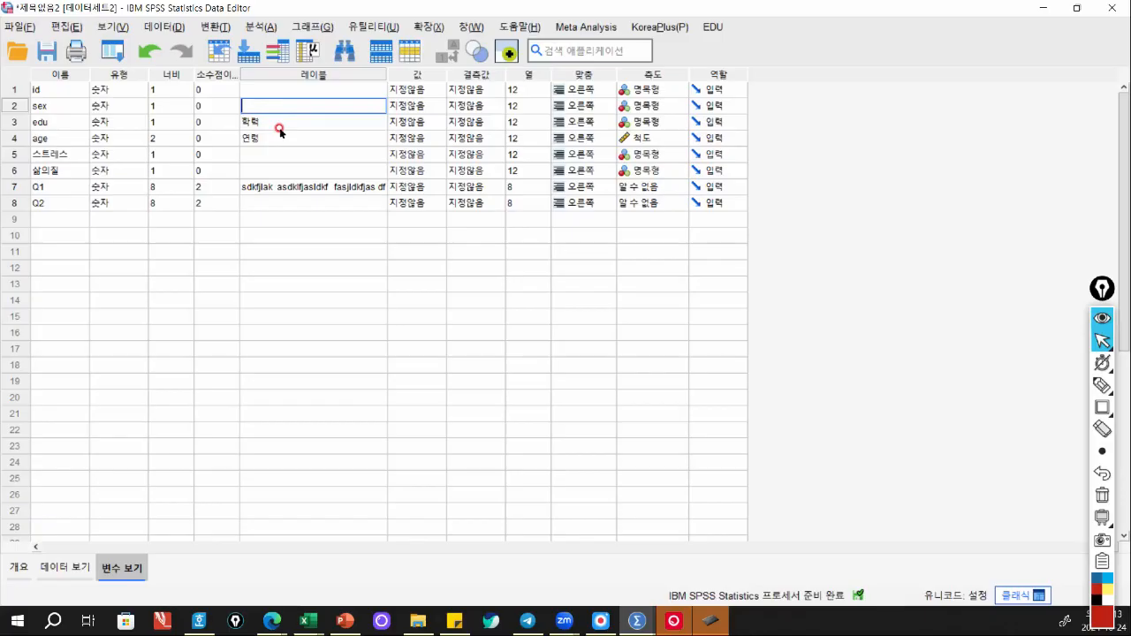
key(Return)
Open the Frequencies analysis and remove sex from its list of variables to analyse.
click(256, 28)
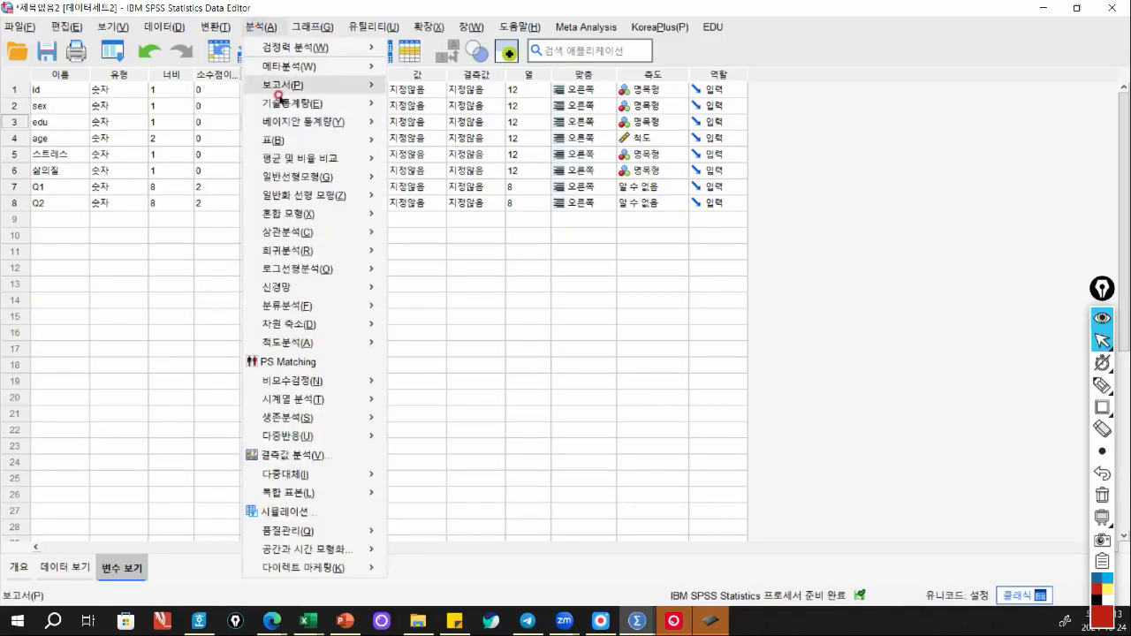
mouse_move(299, 104)
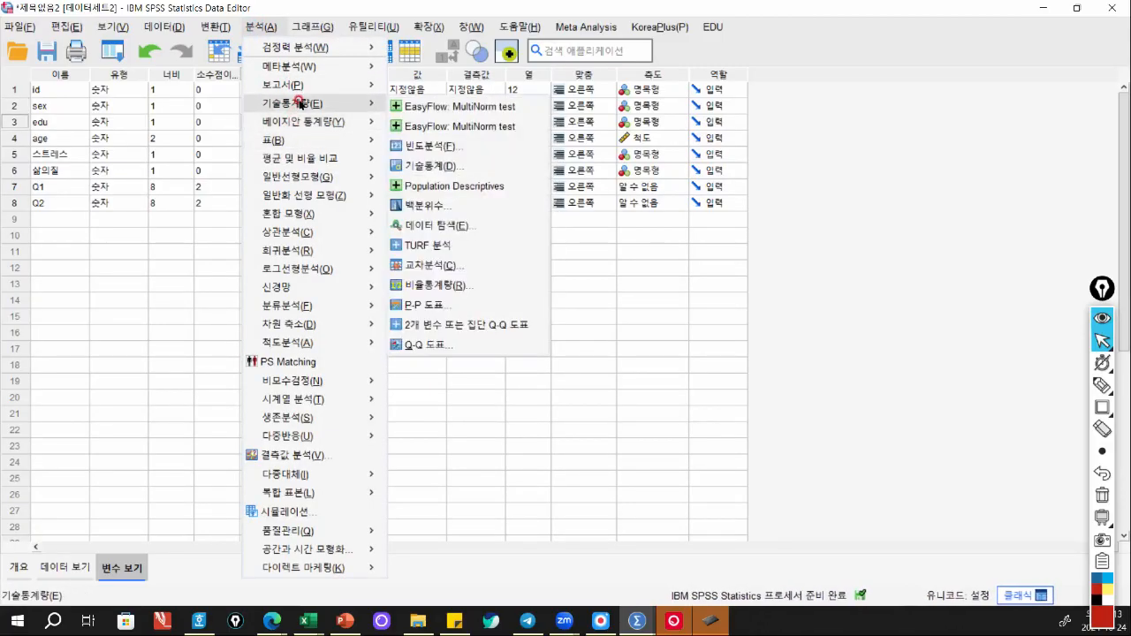
click(428, 146)
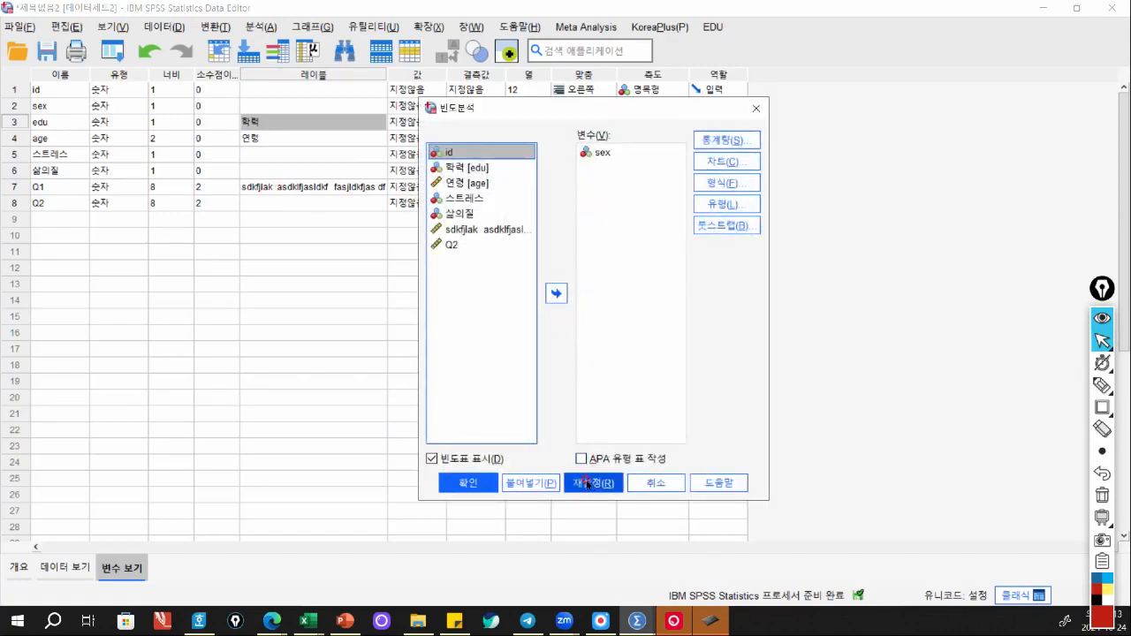
click(601, 152)
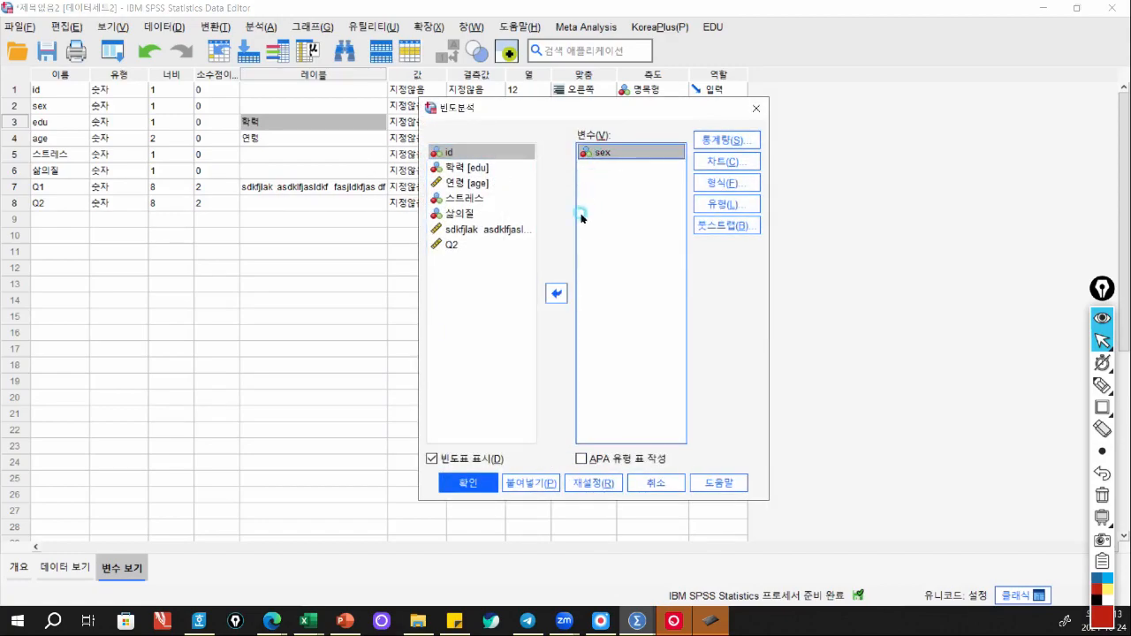
click(556, 293)
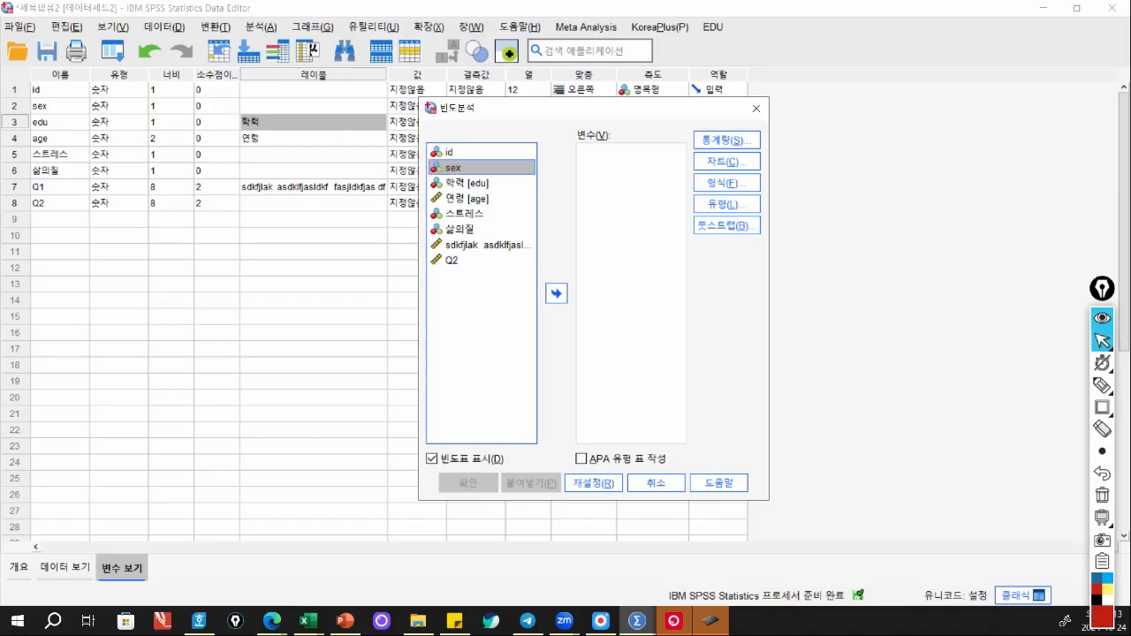
Compare the names and labels of sex and edu in Variable View with their entries in the Frequencies variable list.
click(14, 106)
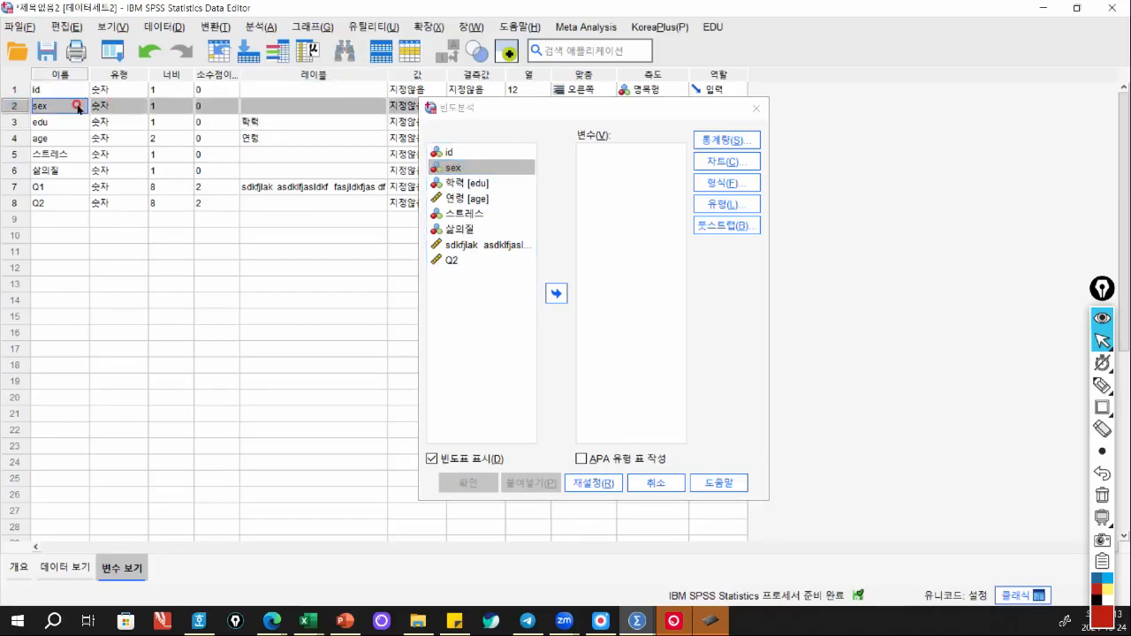
click(466, 168)
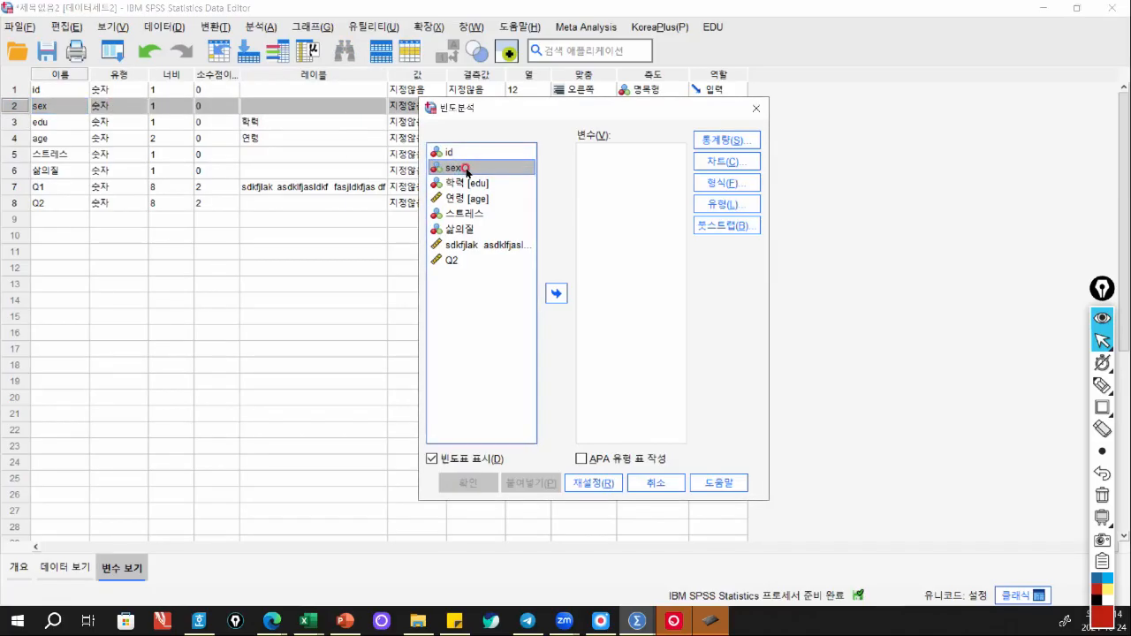
click(59, 124)
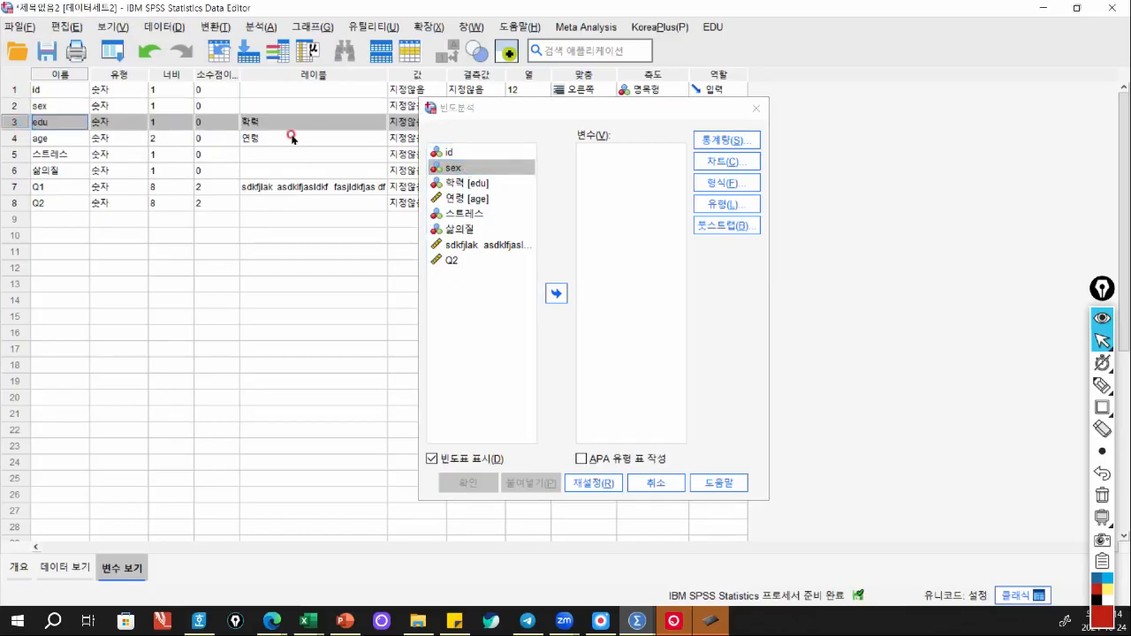
click(59, 124)
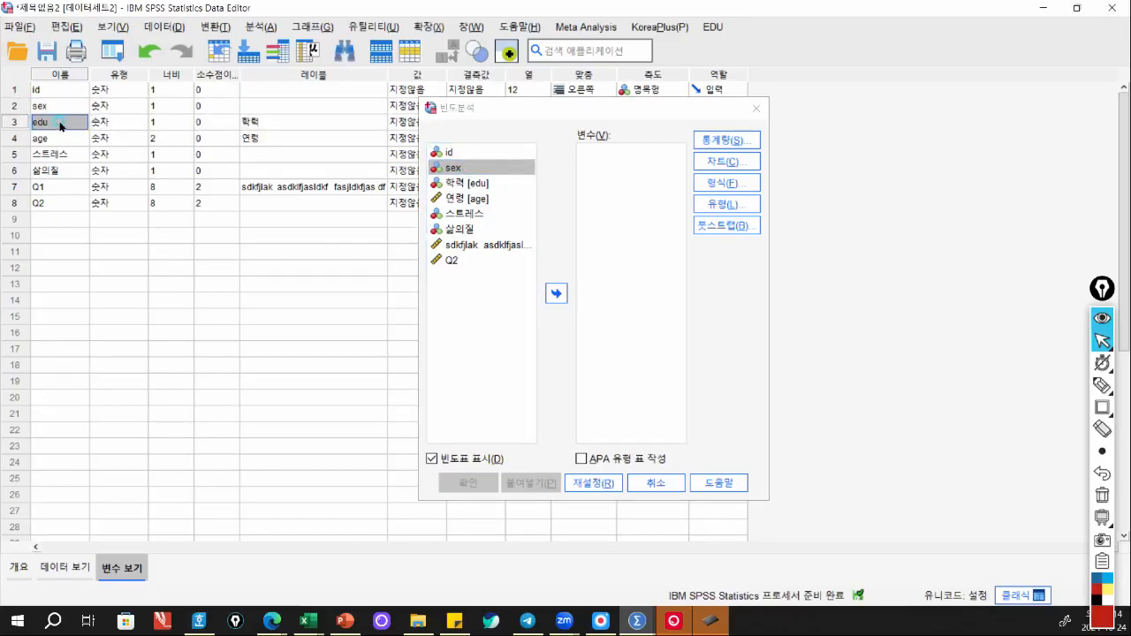
click(289, 125)
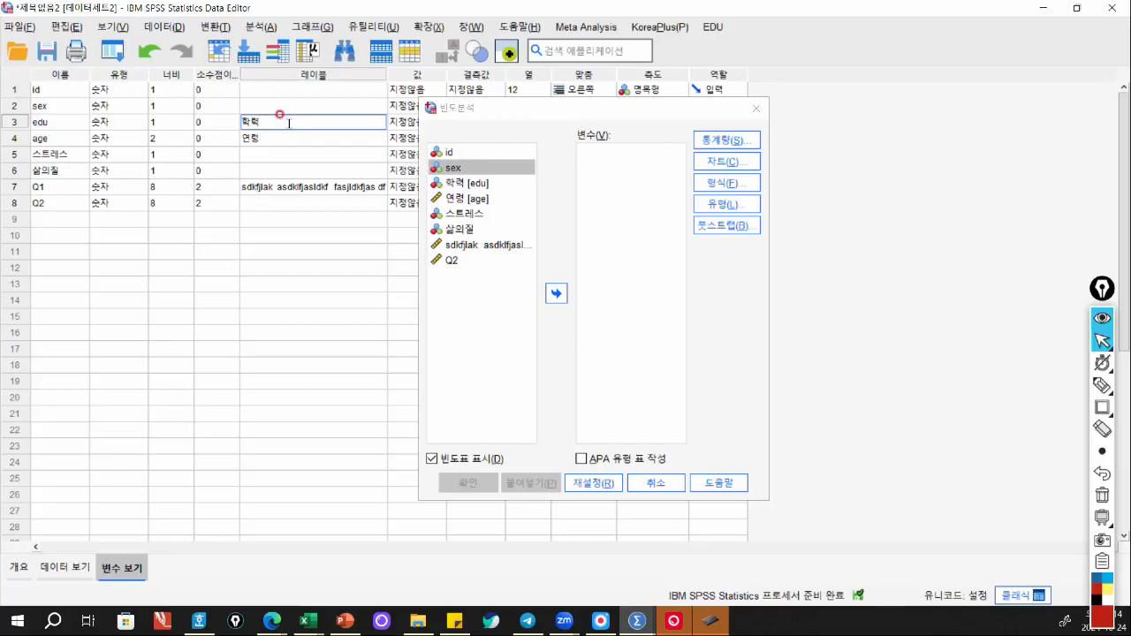
click(484, 184)
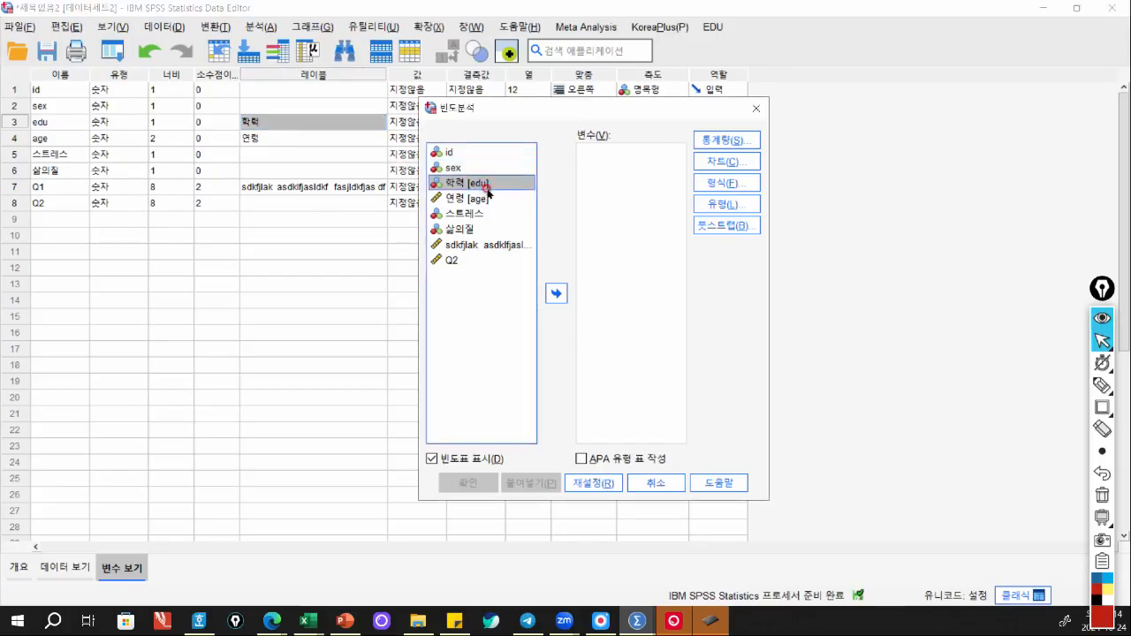
Add sex and 학력 [edu] as the variables to analyse and run the Frequencies analysis.
click(460, 168)
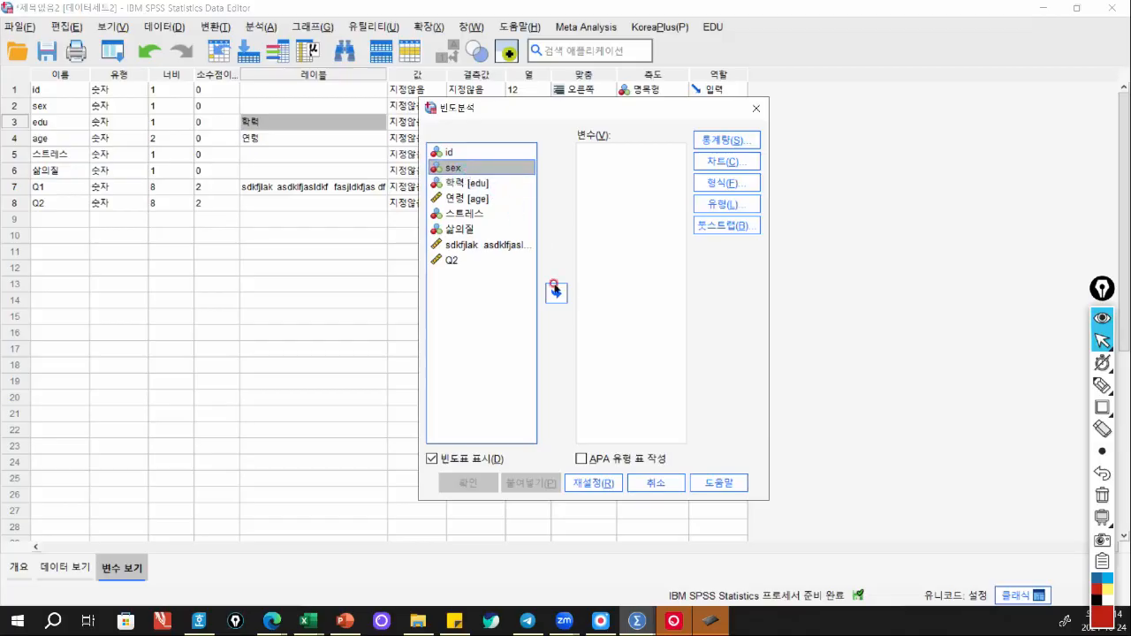
click(555, 292)
click(469, 168)
click(555, 293)
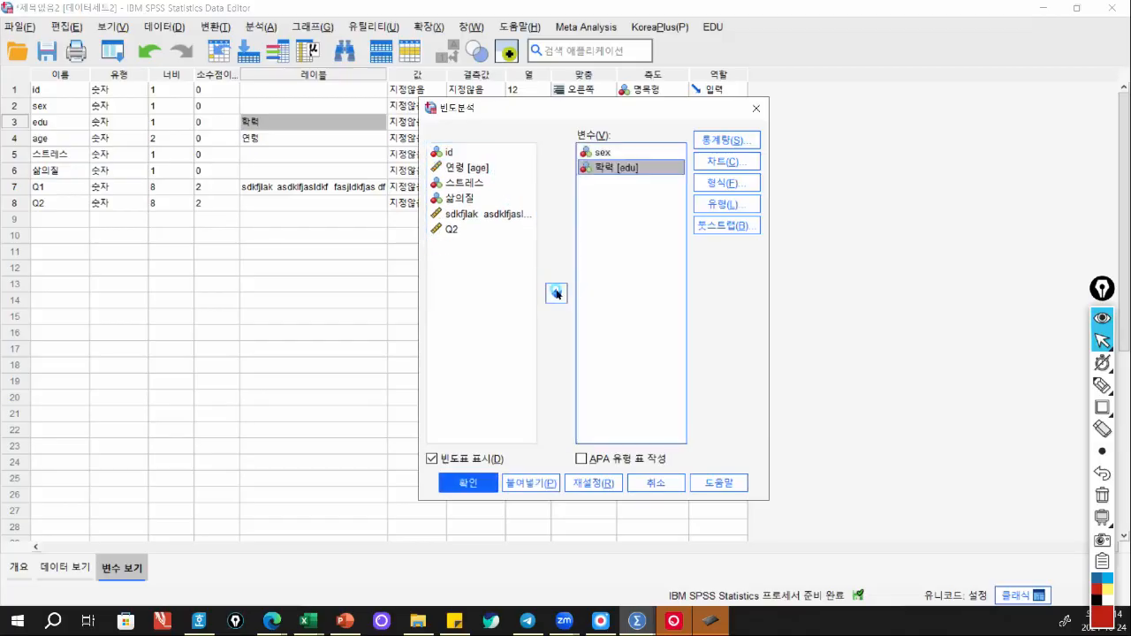
click(469, 481)
click(621, 320)
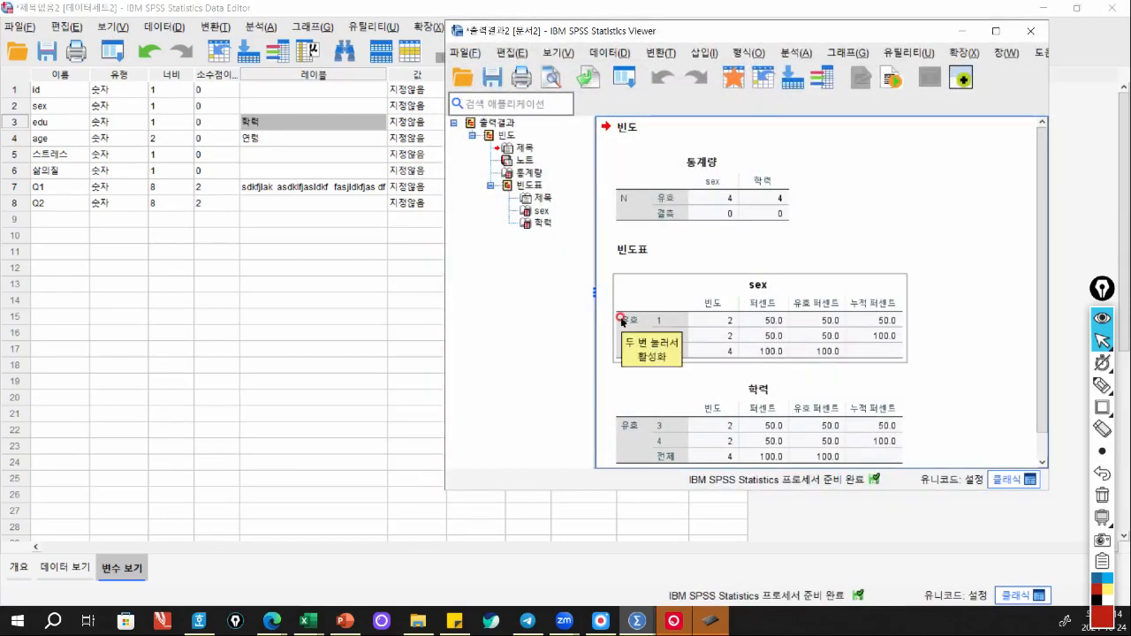
Circle the sex variable and the sex table's title in red, and connect them with an arrow.
click(1102, 385)
mouse_move(768, 296)
mouse_down()
mouse_move(781, 275)
mouse_move(762, 295)
mouse_up()
mouse_move(50, 113)
mouse_down()
mouse_move(26, 109)
mouse_move(575, 104)
mouse_move(753, 258)
mouse_up()
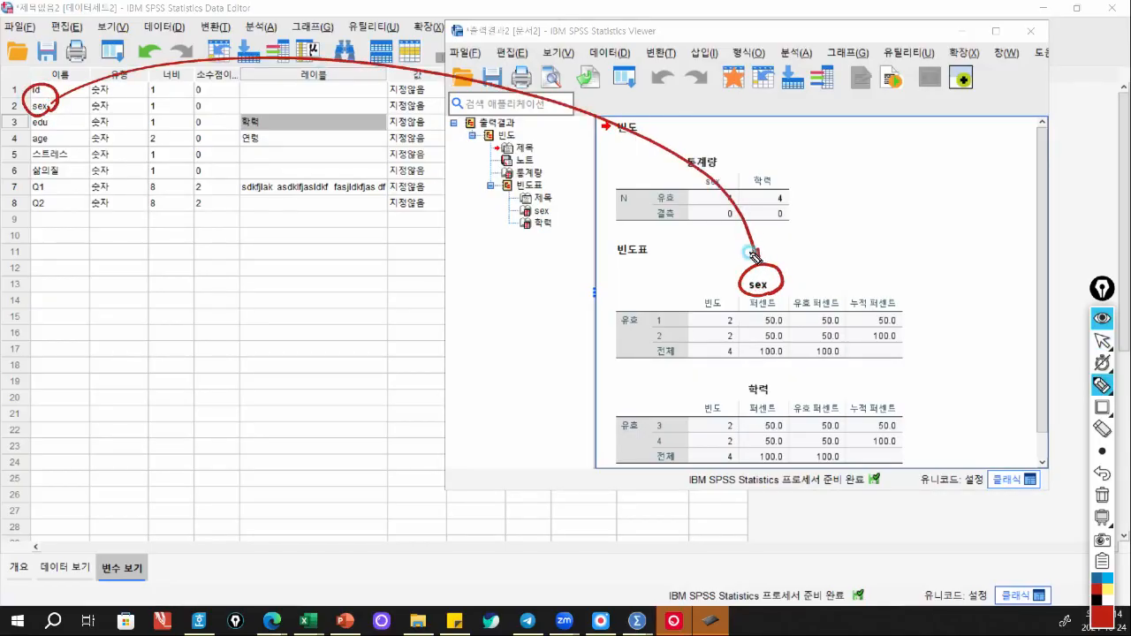
Box edu, its 학력 label and the 학력 table title, link the label to the title with an arrow, and clear all annotations.
mouse_move(778, 375)
mouse_down()
mouse_move(760, 404)
mouse_move(779, 373)
mouse_up()
mouse_move(51, 112)
mouse_down()
mouse_move(39, 111)
mouse_move(57, 139)
mouse_move(56, 113)
mouse_up()
mouse_move(272, 110)
mouse_down()
mouse_move(237, 133)
mouse_move(274, 110)
mouse_move(345, 310)
mouse_up()
drag(407, 349, 713, 388)
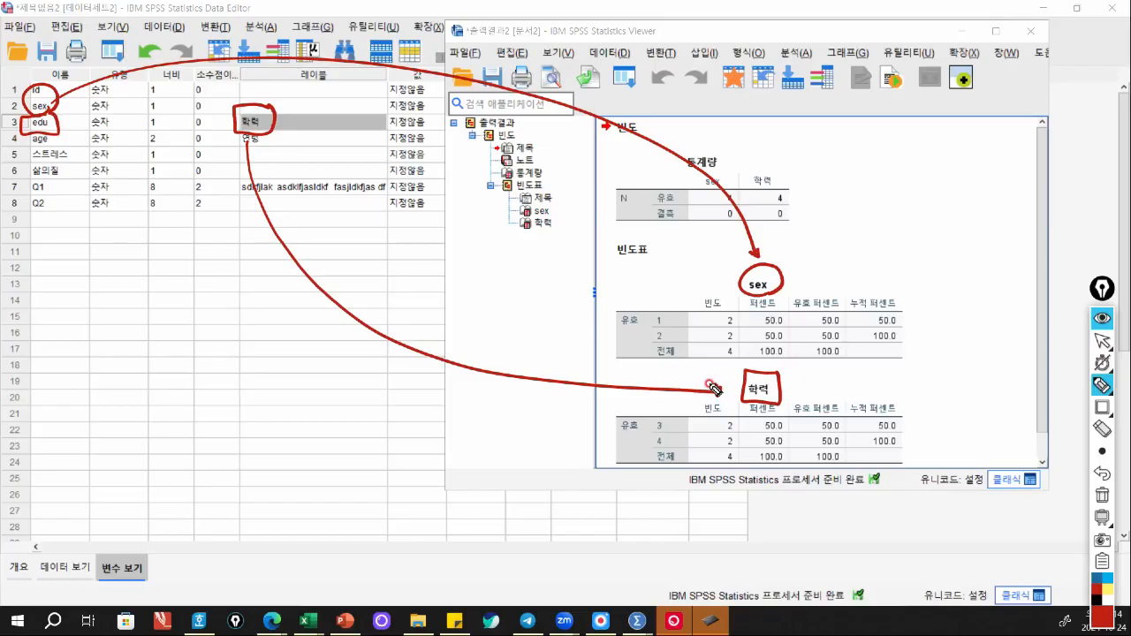
click(1101, 495)
click(1101, 340)
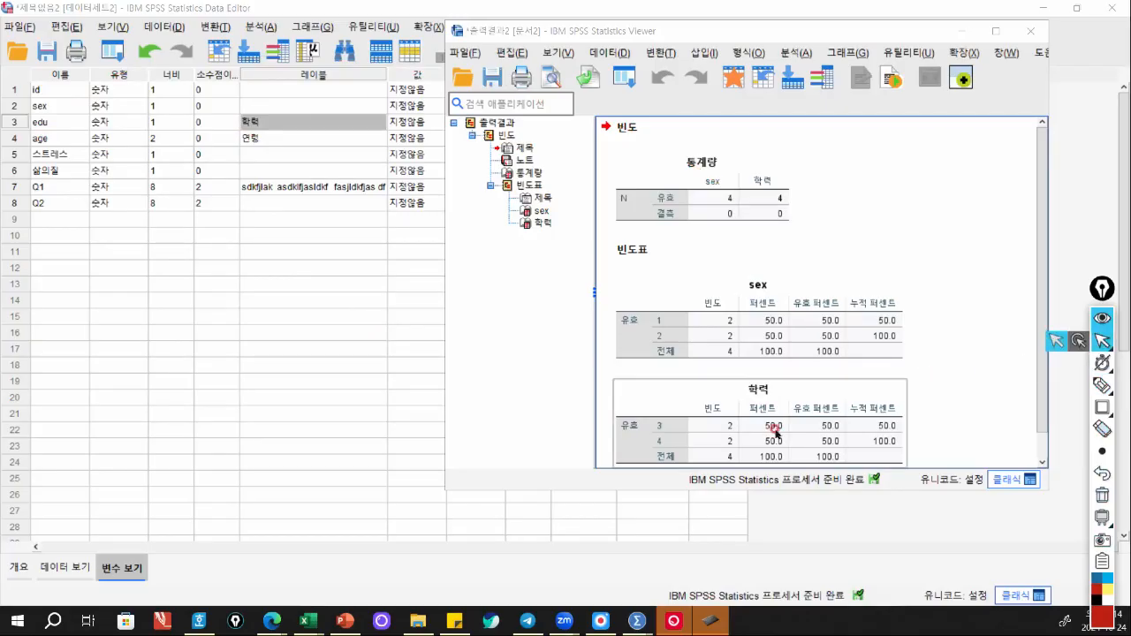
Return to the variable definitions and check in Data View how the decimals setting displays the entered values.
click(309, 252)
click(313, 174)
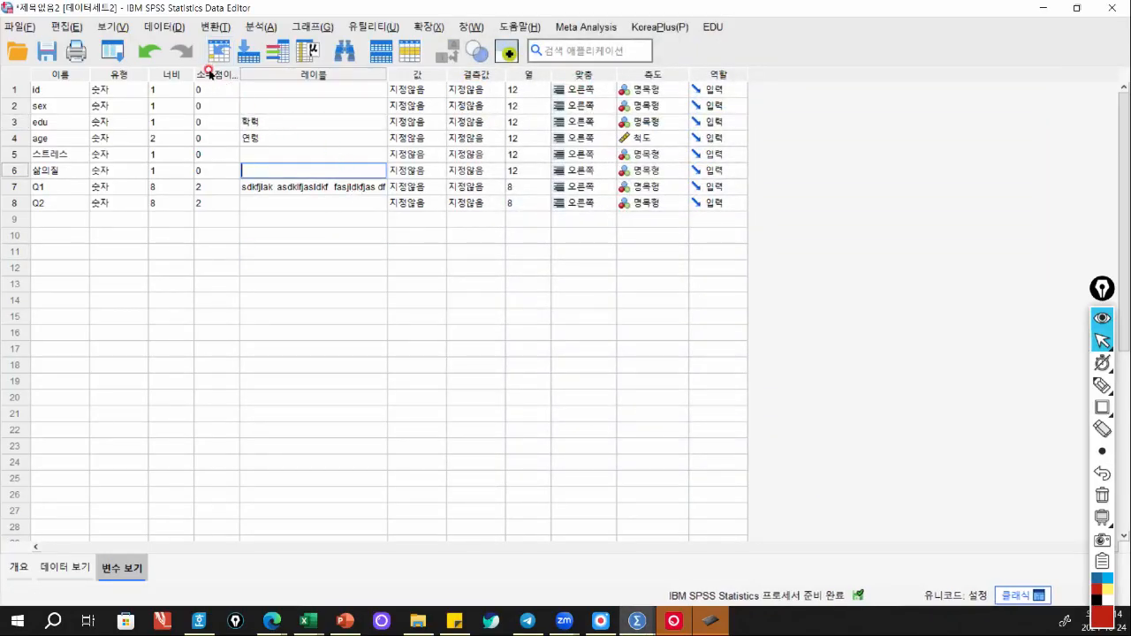
click(209, 74)
click(46, 567)
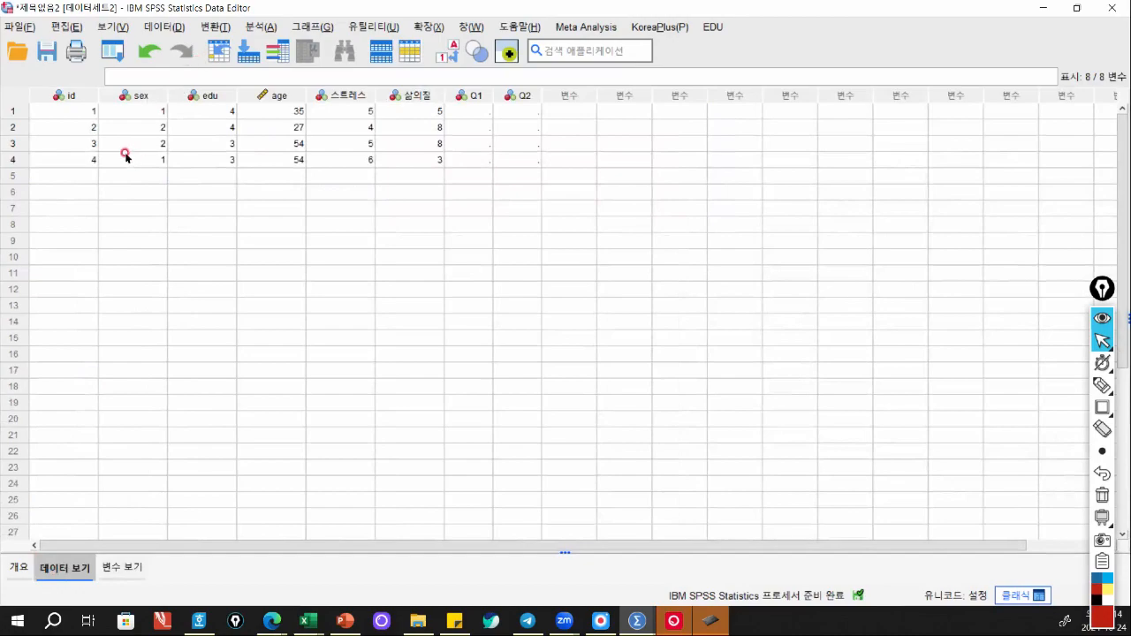
click(123, 567)
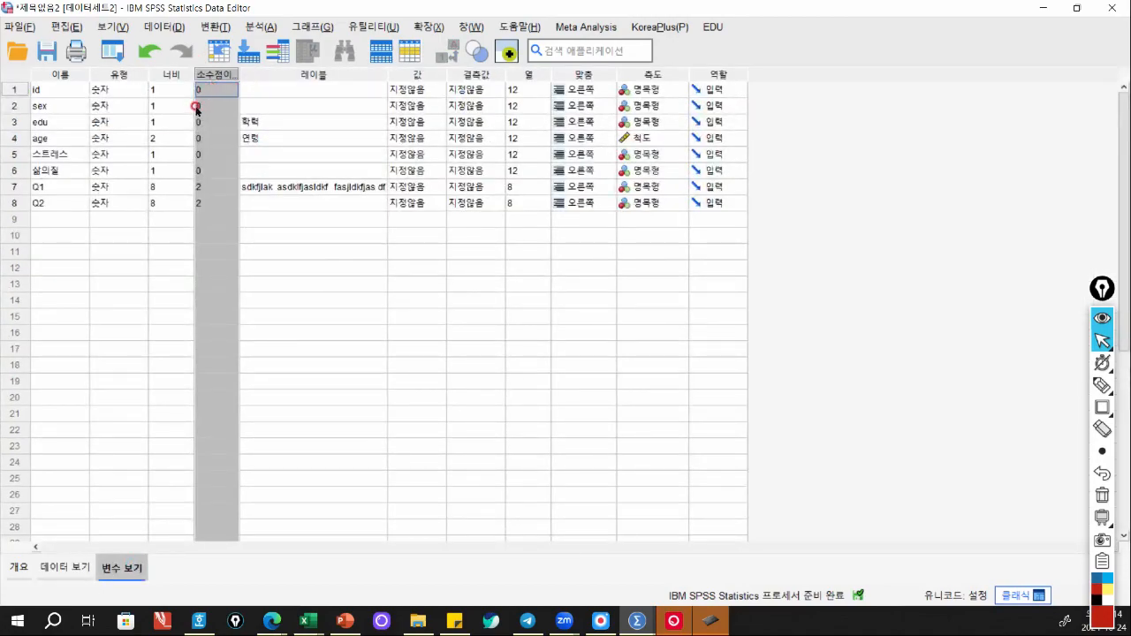
Set the sex variable's width to 4 and its decimal places to 2.
click(186, 103)
click(186, 103)
click(187, 104)
click(186, 104)
click(234, 106)
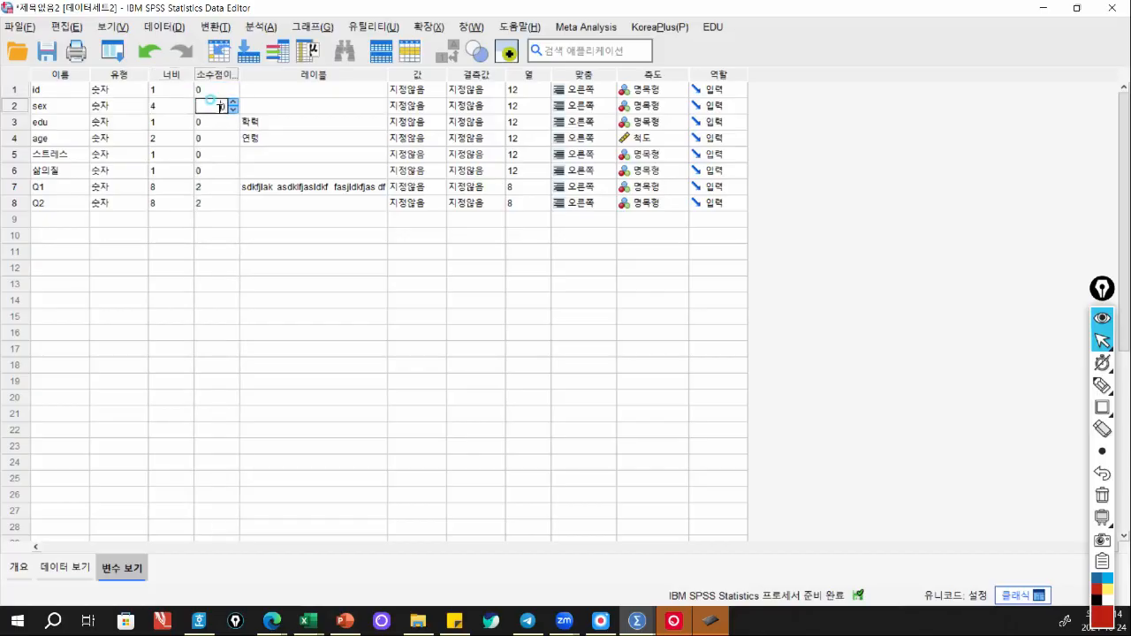
click(265, 108)
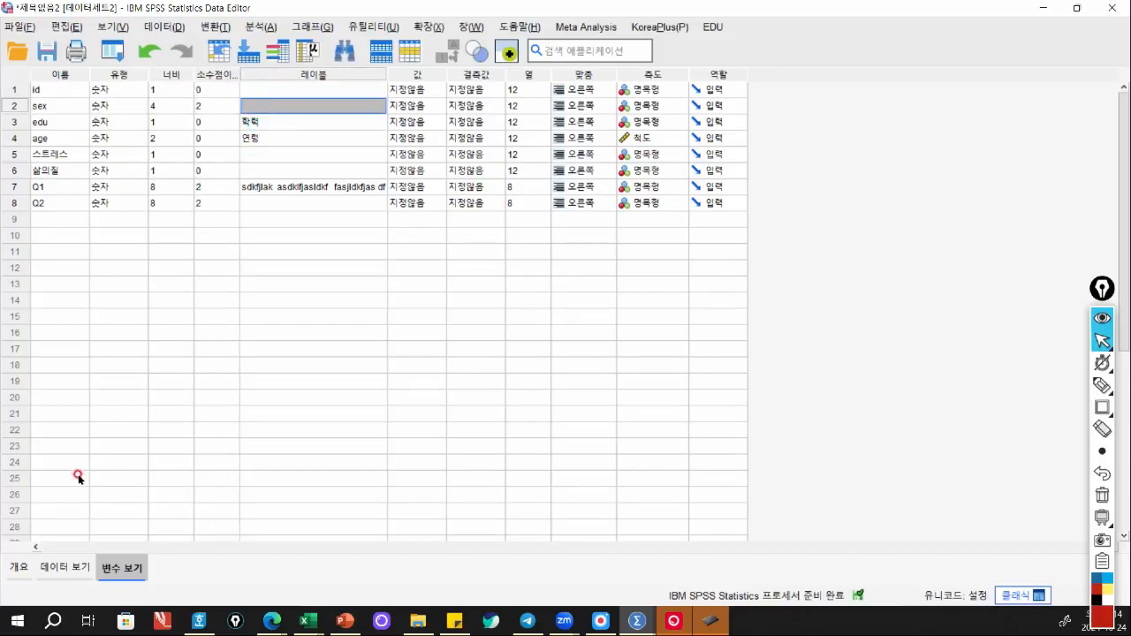
Examine the sex values of all four cases in Data View and return to Variable View.
click(53, 569)
drag(135, 111, 146, 170)
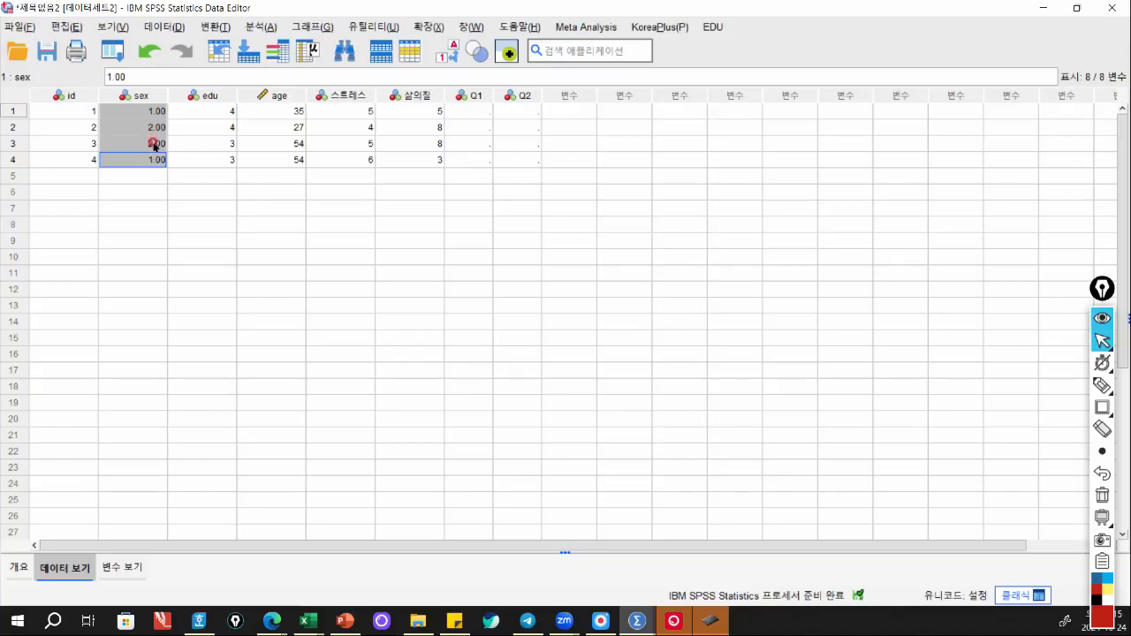
click(123, 568)
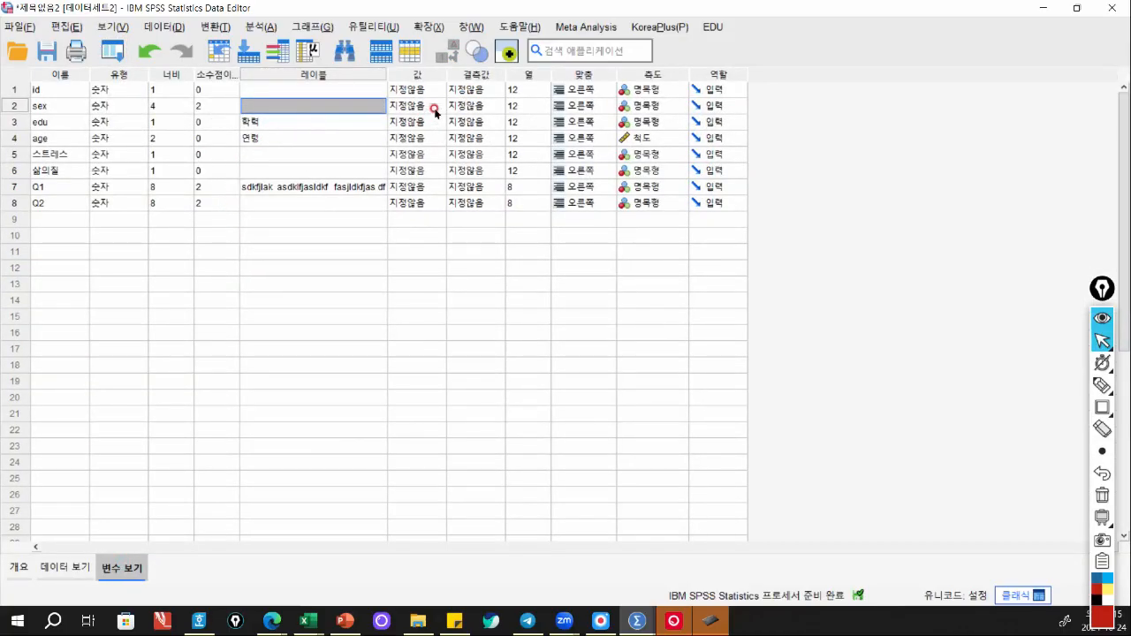
Widen the value labels column and generate descriptive statistics for the sex variable directly from its row.
drag(446, 74, 469, 74)
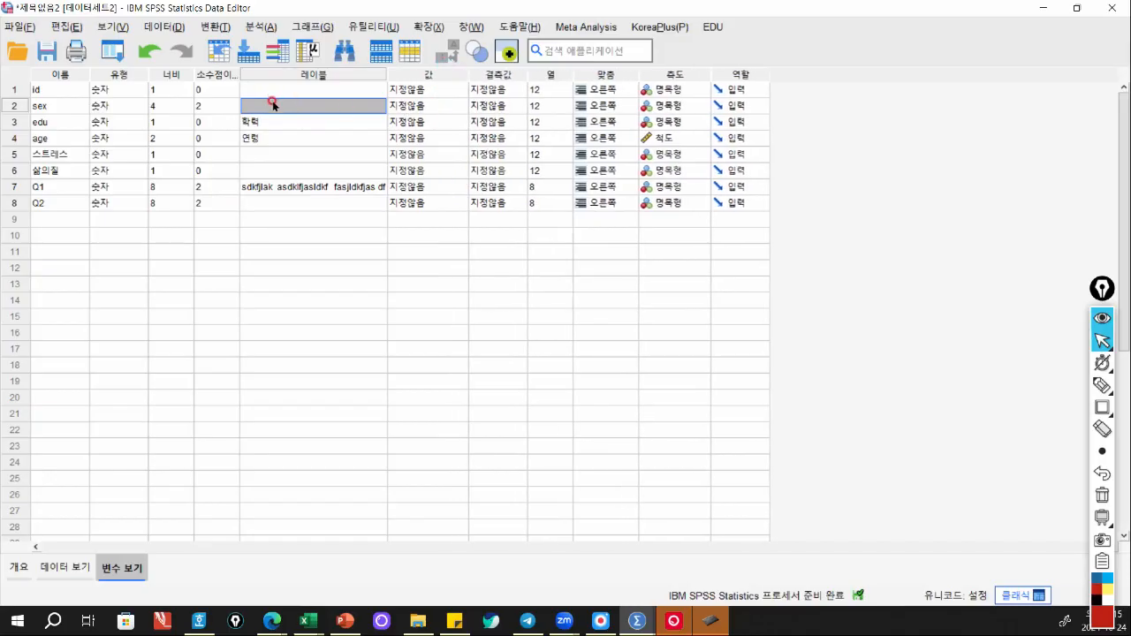
click(15, 110)
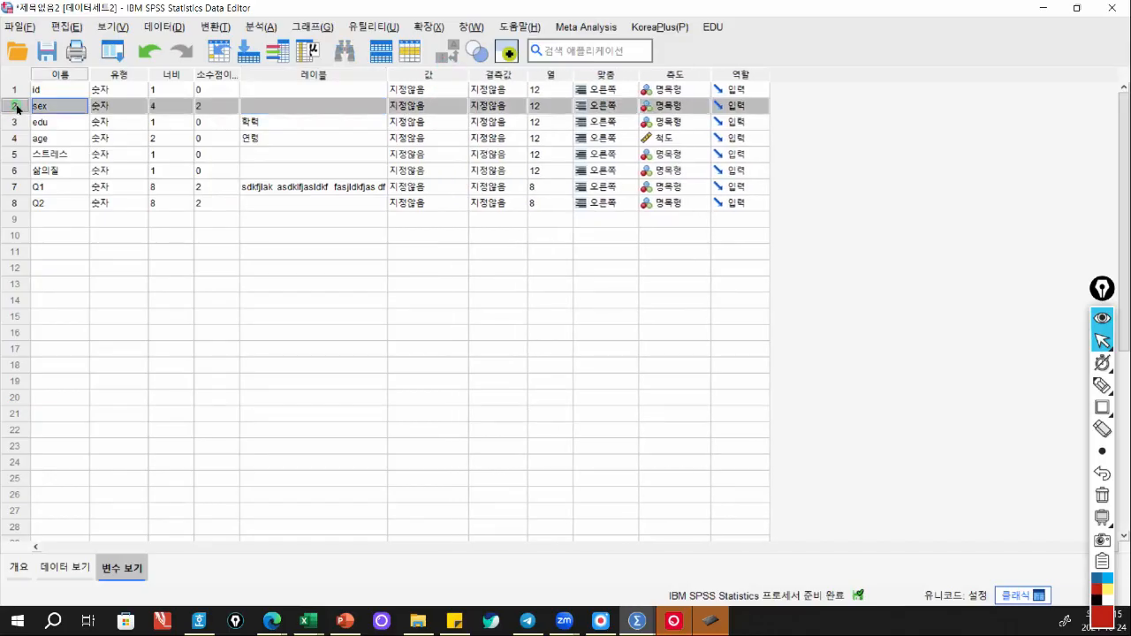
right_click(16, 112)
click(78, 239)
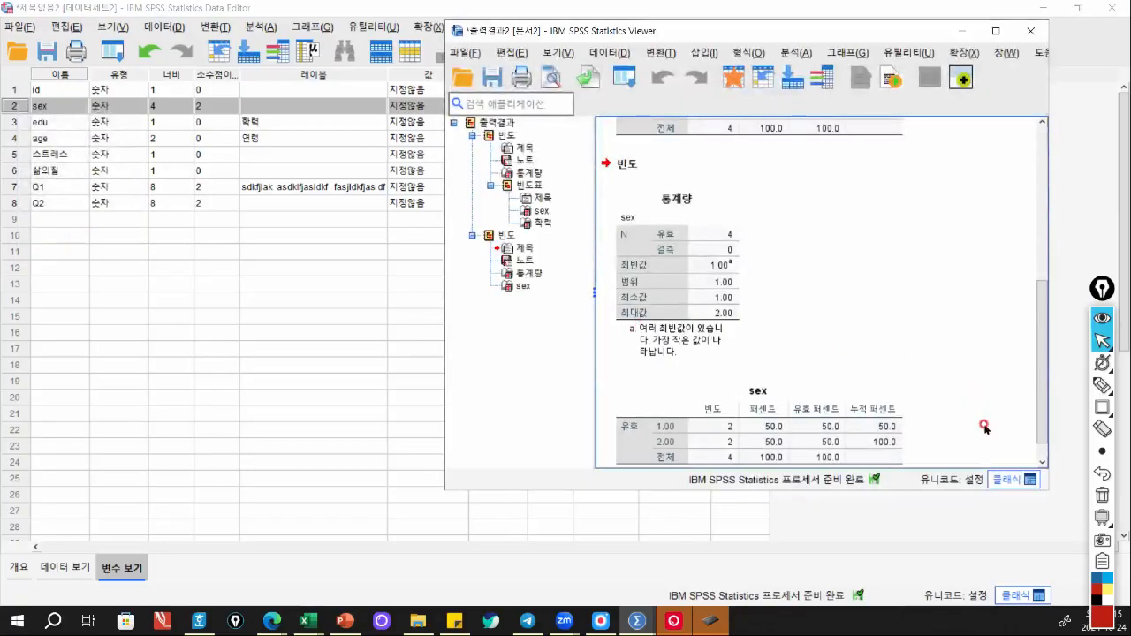
scroll(919, 388, down, 1)
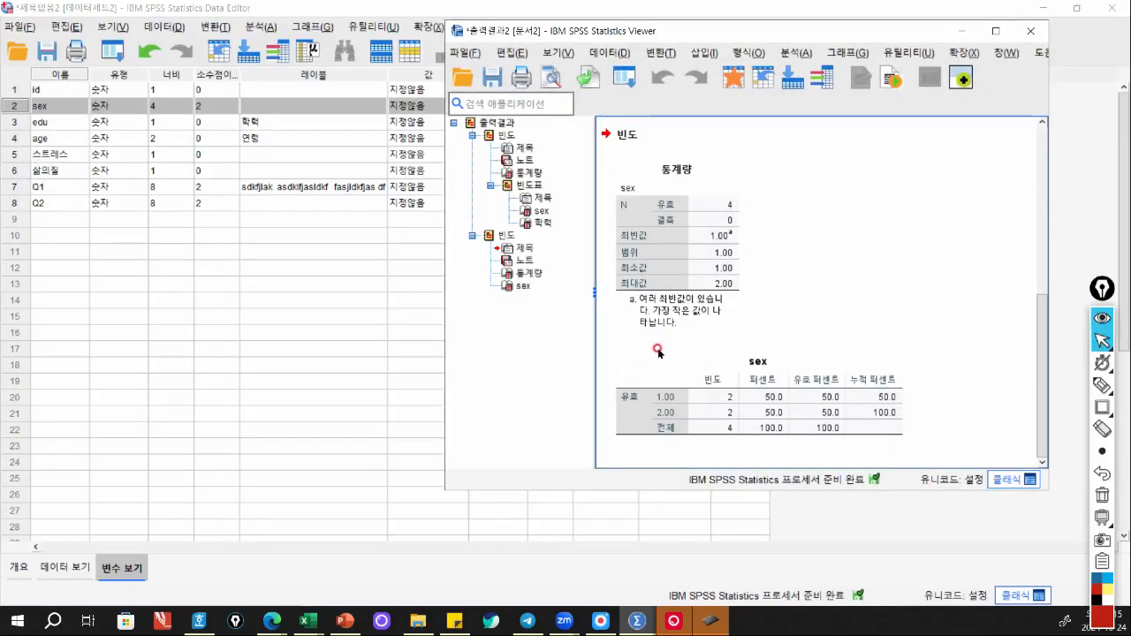
Mark the sex variable and the 1.00 and 2.00 categories of its frequency table in red, and clear the annotations.
click(1102, 386)
drag(46, 114, 42, 127)
mouse_move(676, 381)
mouse_down()
mouse_move(654, 424)
mouse_move(678, 373)
mouse_move(687, 419)
mouse_move(679, 415)
mouse_up()
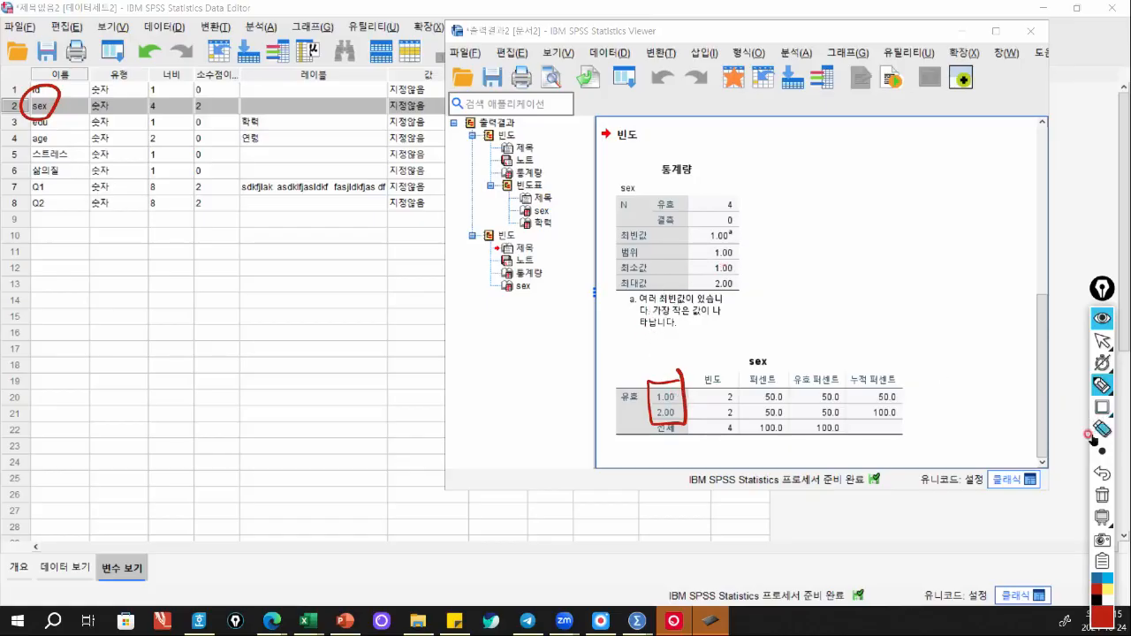
click(1102, 494)
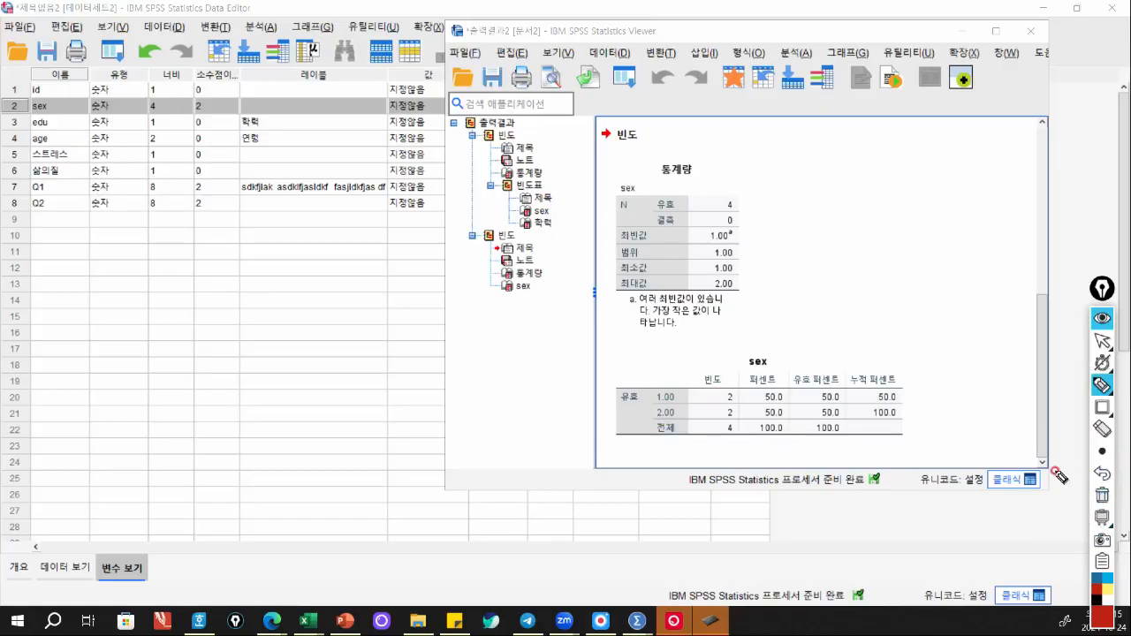
click(1102, 473)
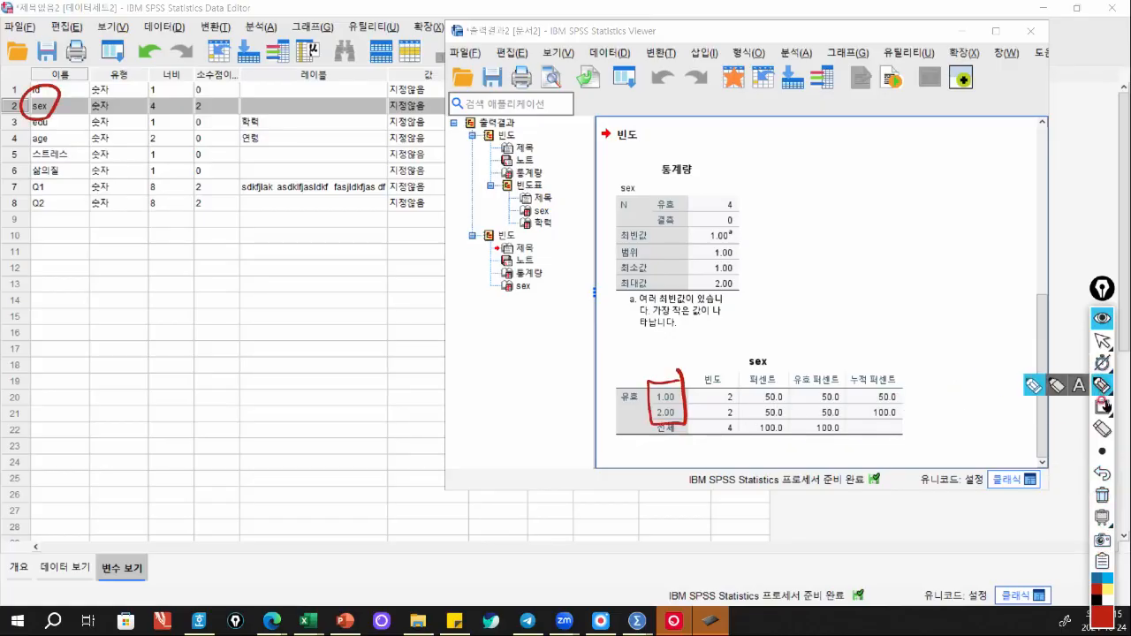
click(1101, 494)
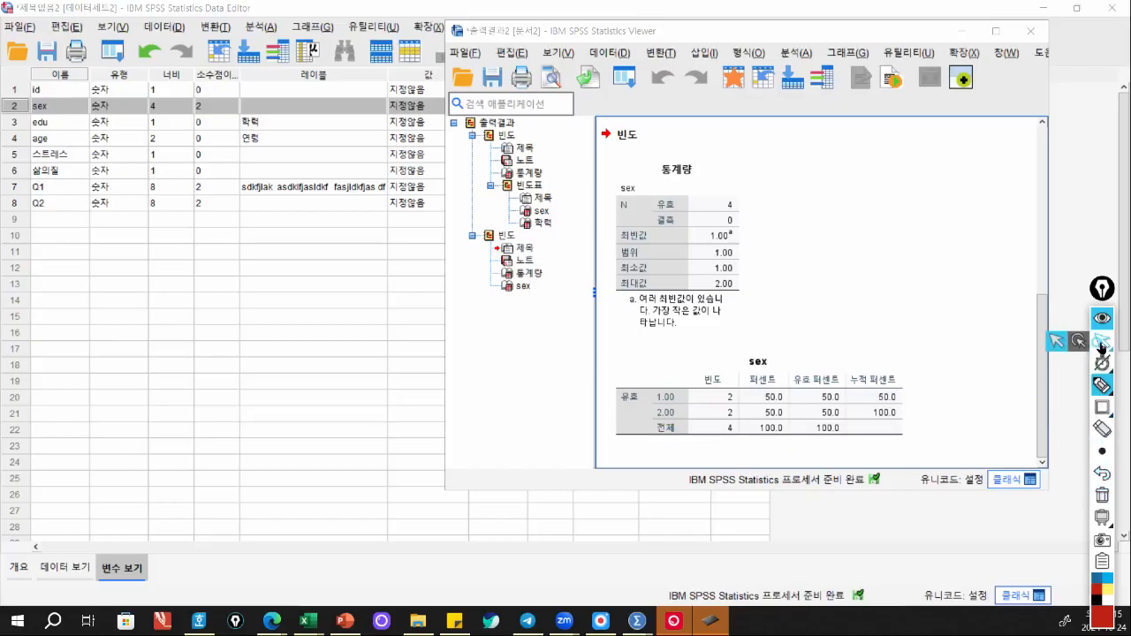
click(1102, 340)
Open the value labels of the sex variable in Variable View and label the value 1 as 남자.
click(340, 106)
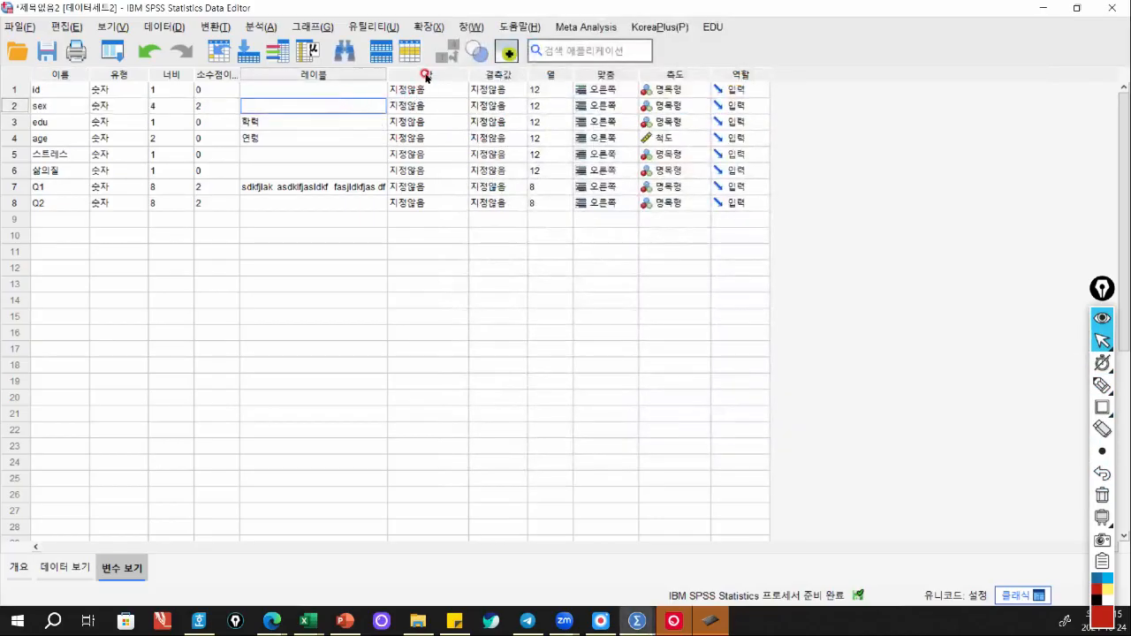
click(422, 106)
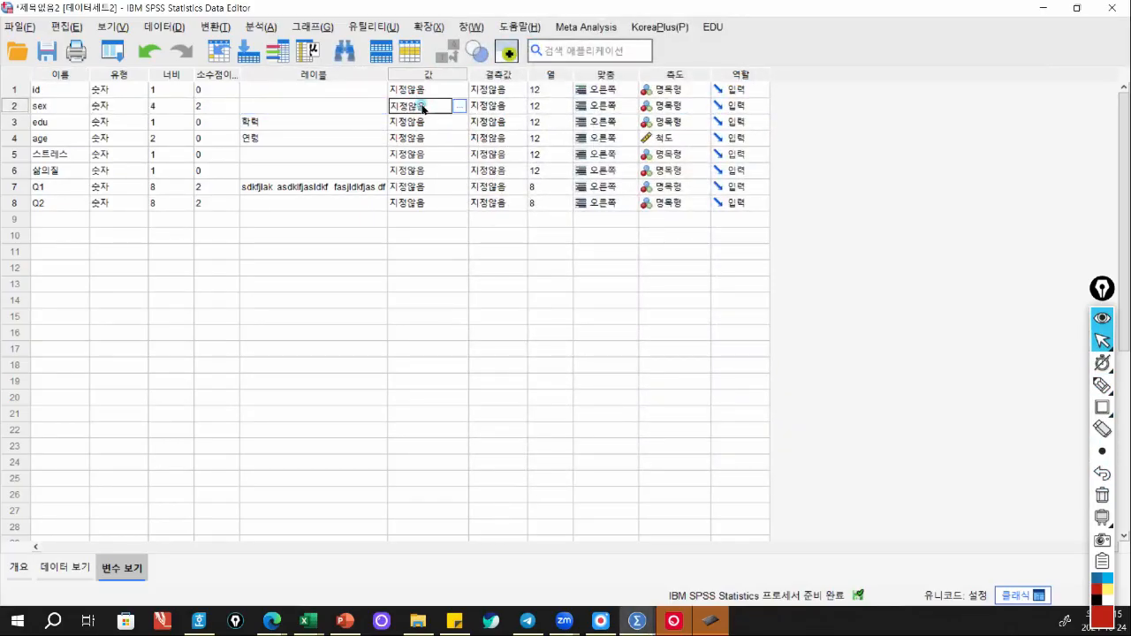
click(459, 107)
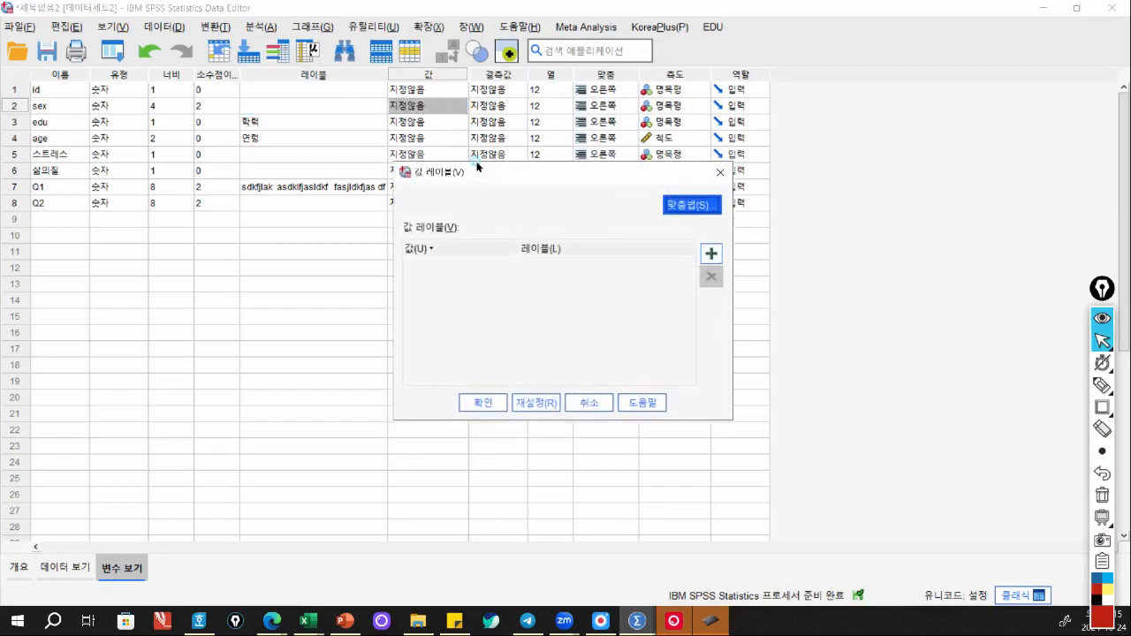
click(704, 232)
click(468, 243)
text(1)
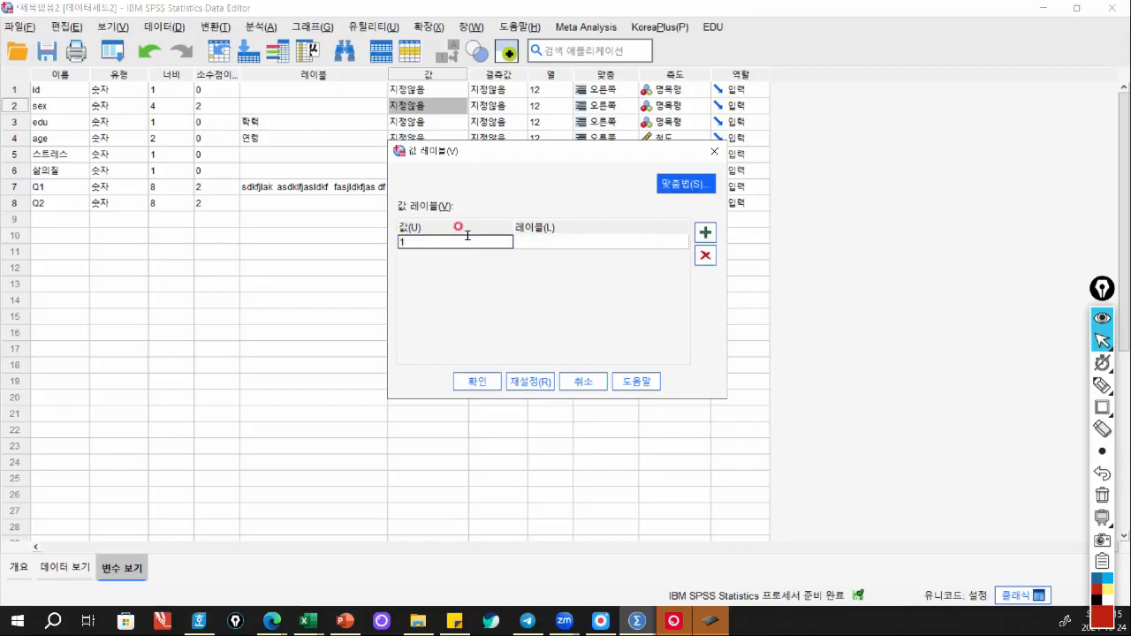
click(585, 244)
click(585, 244)
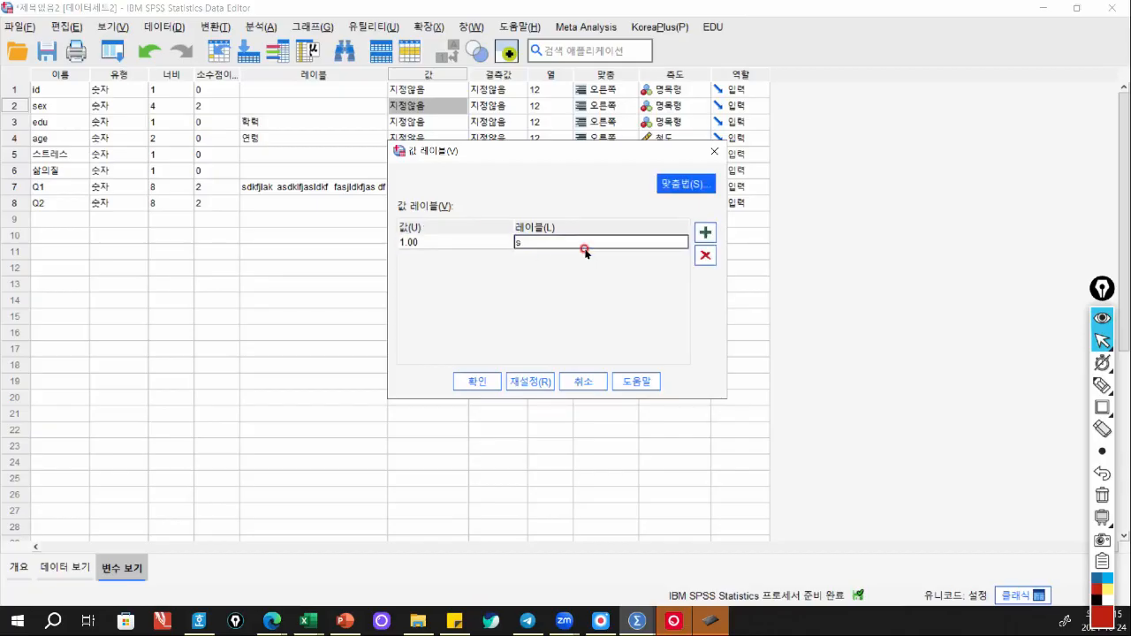
text(남자)
key(Return)
Add a second value label for the sex variable, naming the value 2 as 여자.
text(2)
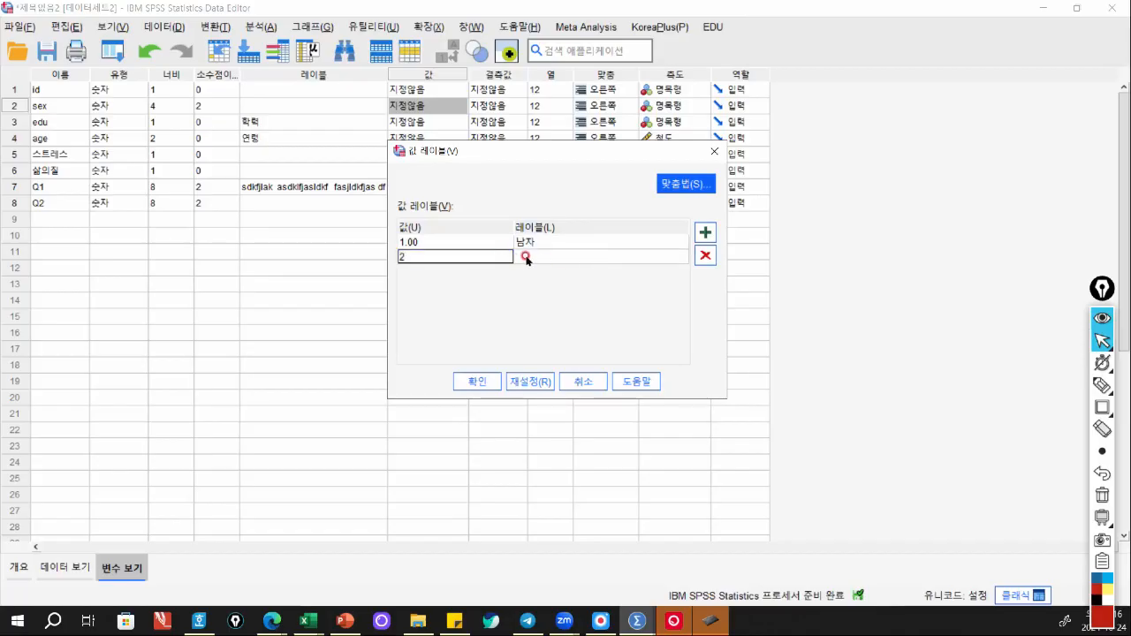
click(533, 262)
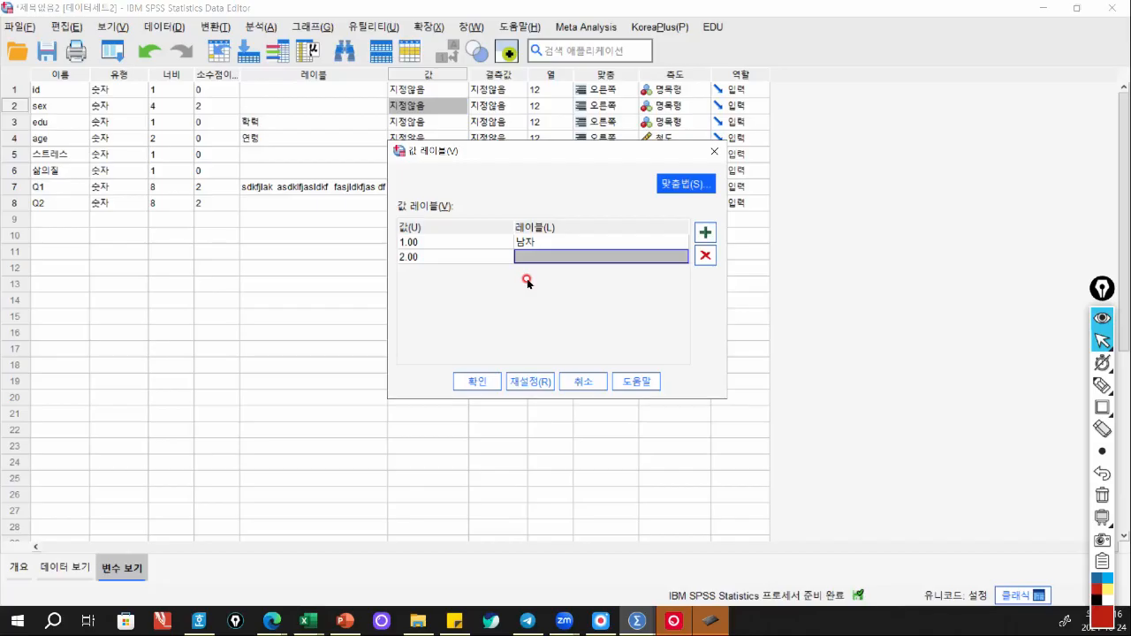
click(544, 256)
text(여자)
key(Return)
Mark the value label workflow in red with numbers 1 to 3, from opening the cell to confirming, and clear the annotations.
click(1101, 385)
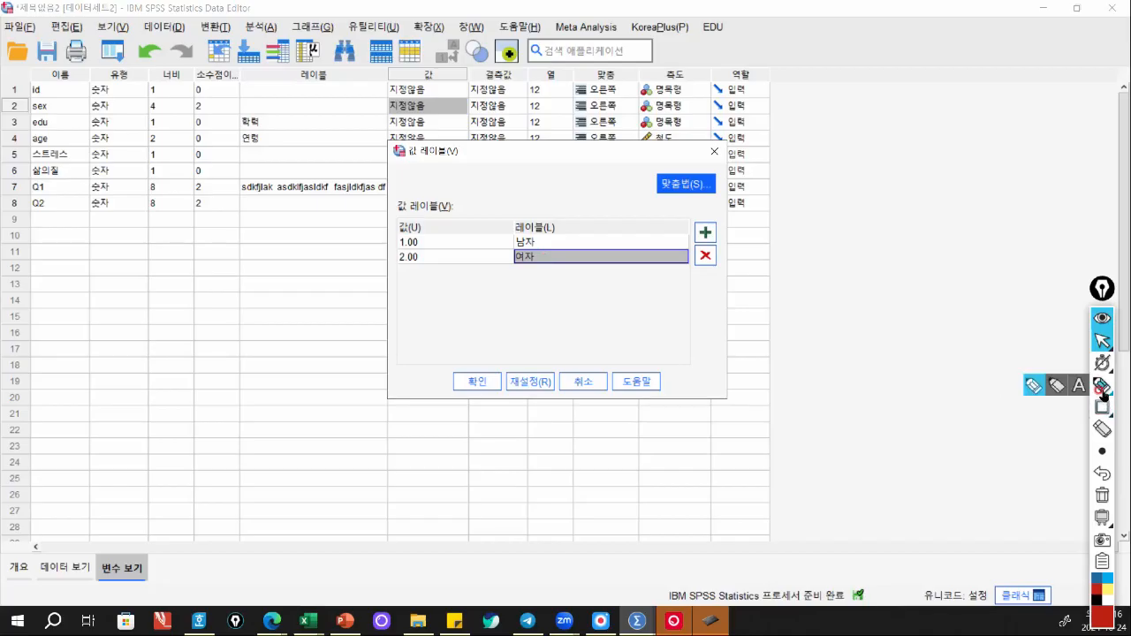
drag(453, 99, 503, 157)
mouse_move(554, 221)
mouse_down()
mouse_move(474, 212)
mouse_move(554, 210)
mouse_up()
drag(481, 387, 466, 411)
mouse_move(468, 70)
mouse_down()
mouse_move(471, 84)
mouse_move(487, 75)
mouse_up()
mouse_move(583, 221)
mouse_down()
mouse_move(604, 227)
mouse_move(596, 243)
mouse_up()
mouse_move(477, 385)
mouse_down()
mouse_move(470, 423)
mouse_move(495, 375)
mouse_up()
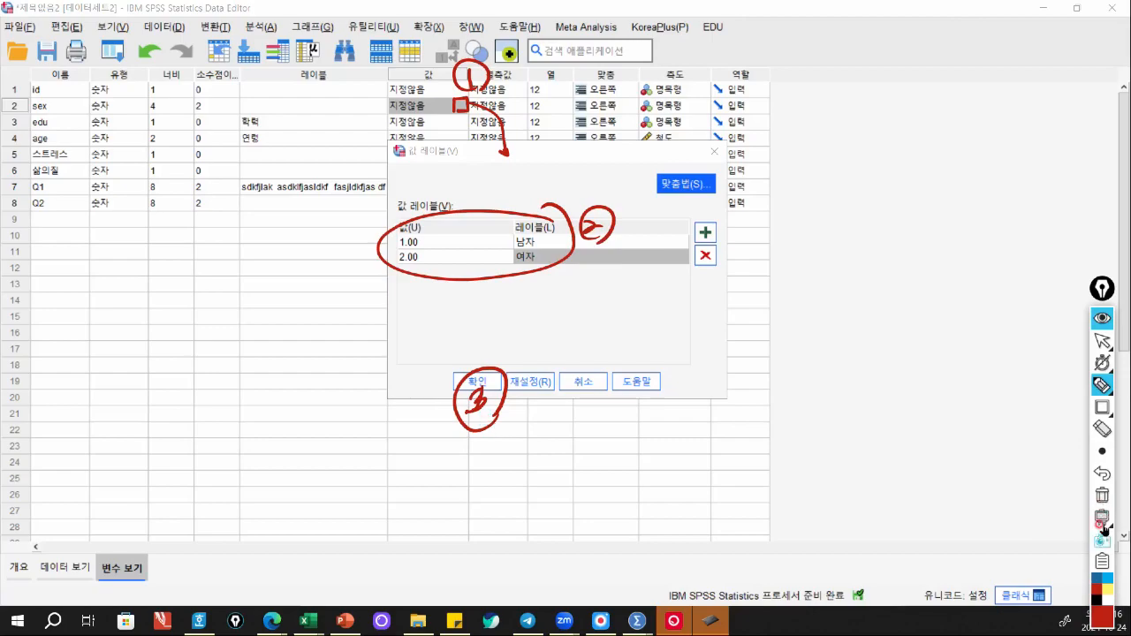
click(1102, 495)
click(1102, 340)
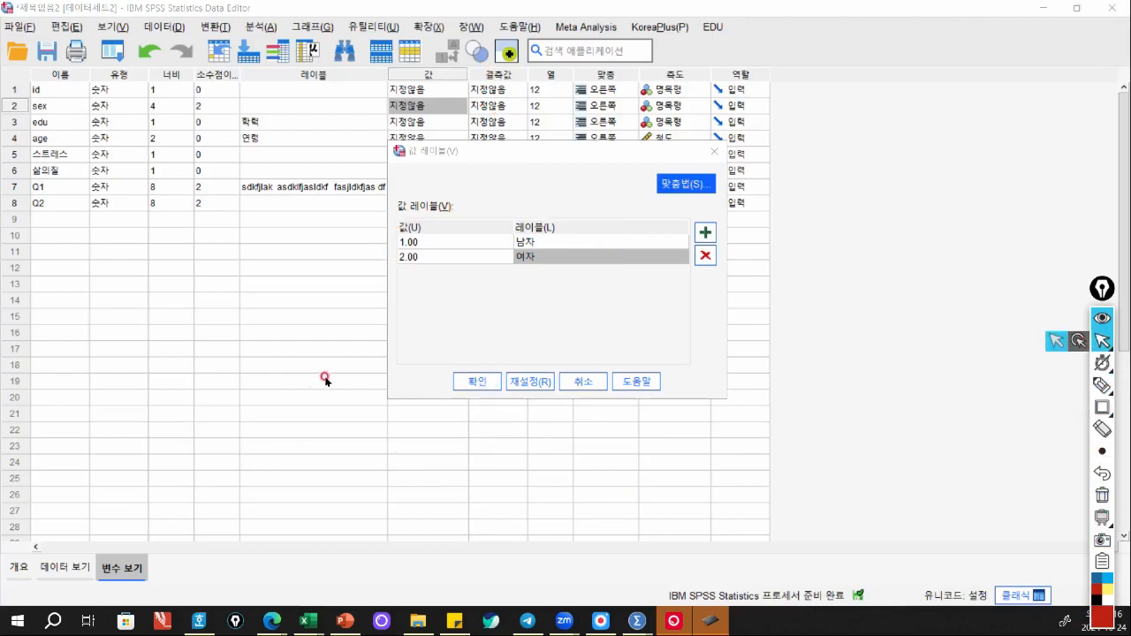
Apply the sex value labels and generate descriptive statistics for the sex variable directly from its row.
click(477, 387)
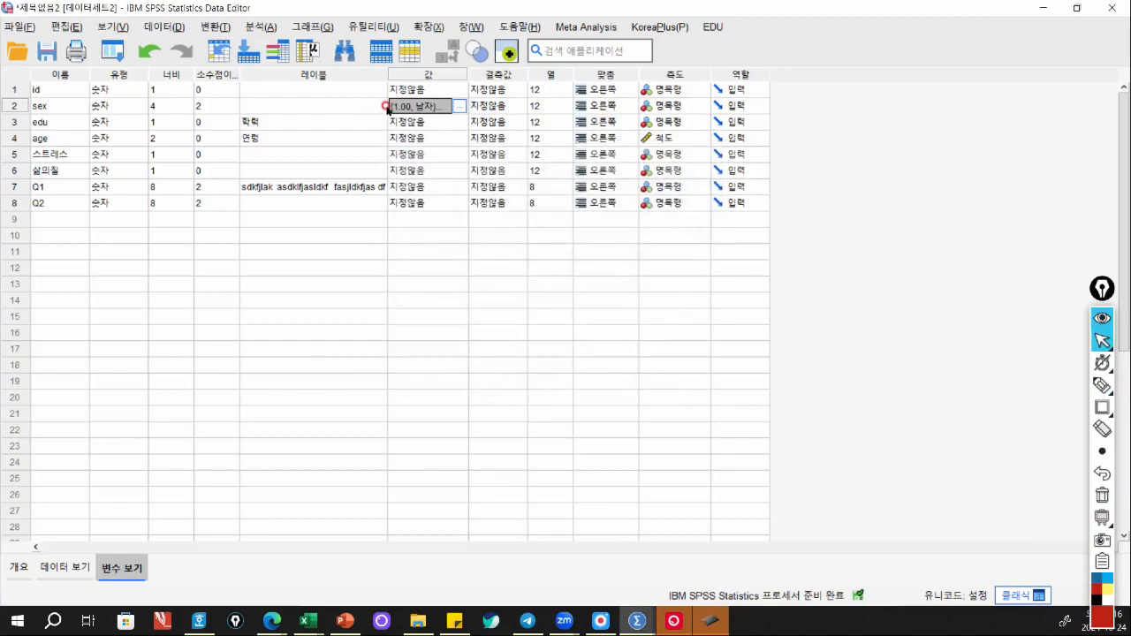
right_click(15, 106)
click(84, 239)
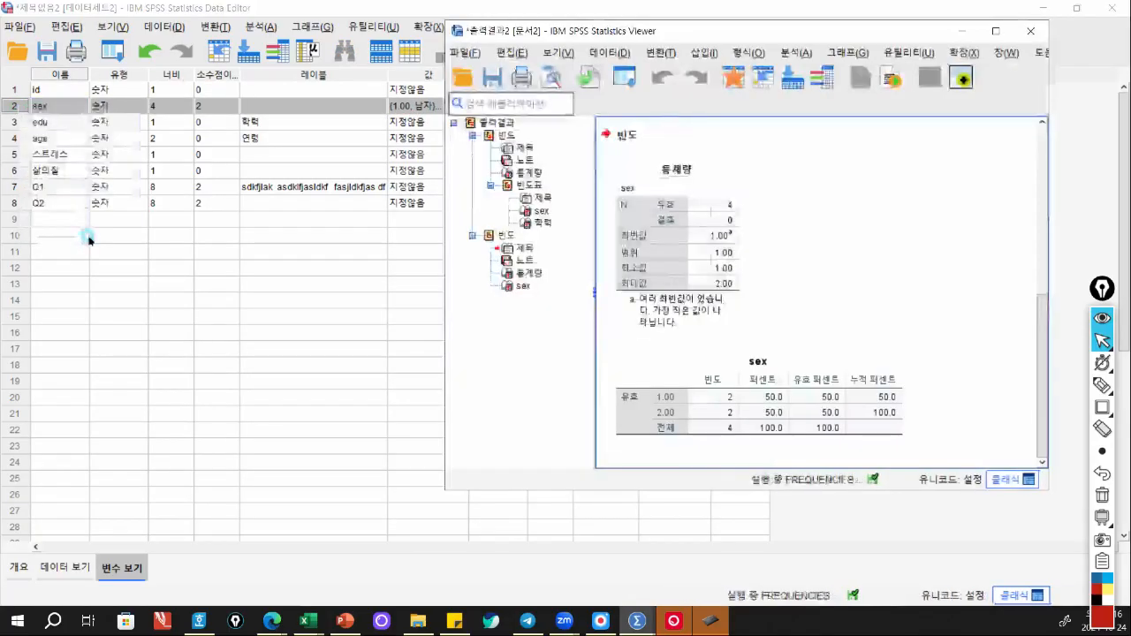
Move the new sex frequency table directly below the earlier sex table in the output outline.
click(736, 324)
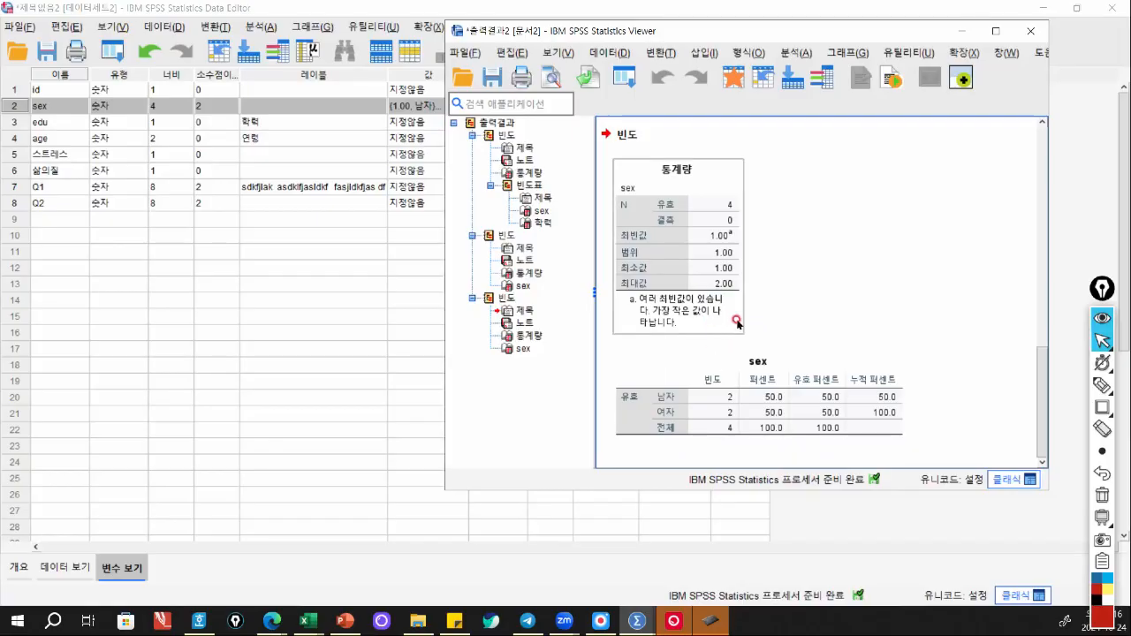
click(508, 351)
drag(508, 352, 516, 291)
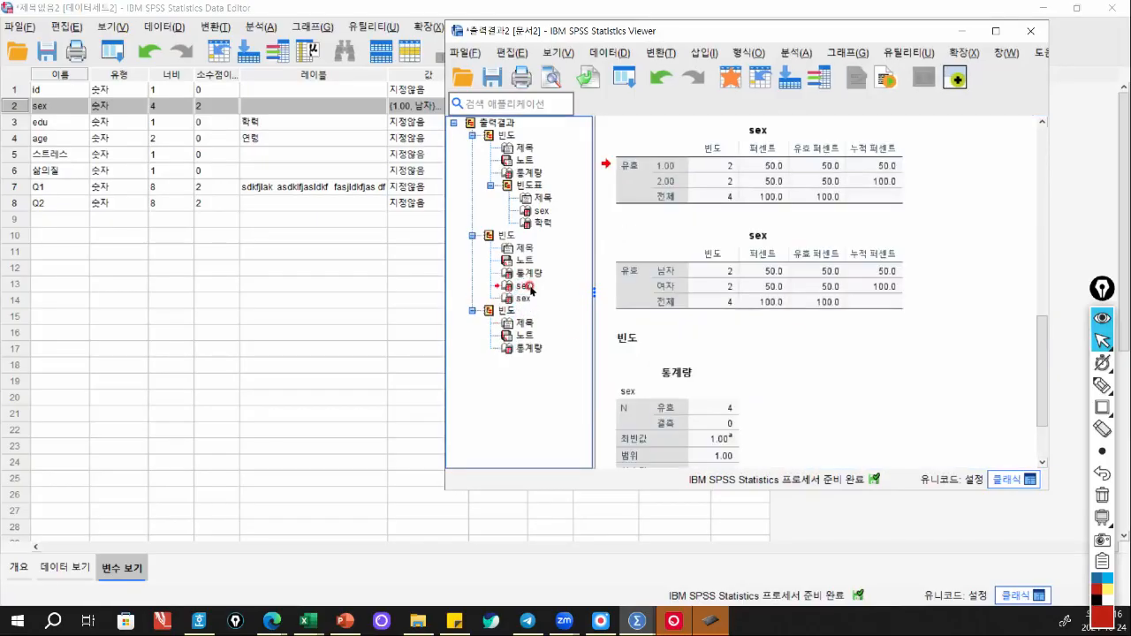
Mark the 1.00 and 2.00 categories in red and the sex value labels and 남자/여자 categories in blue, and clear the annotations.
click(1101, 384)
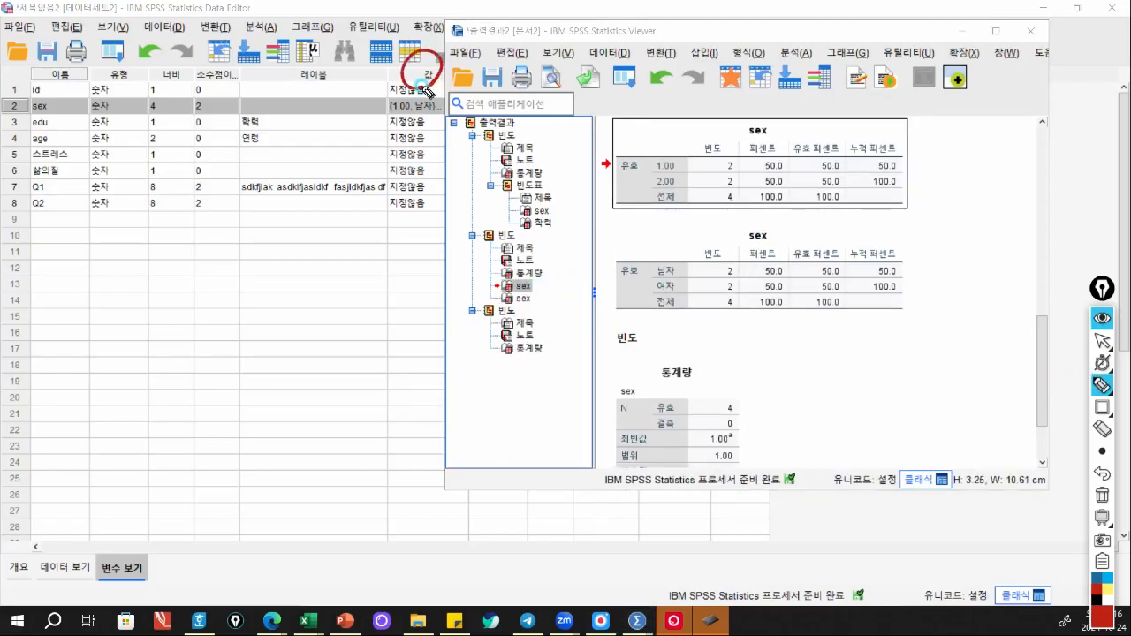
drag(679, 182, 658, 205)
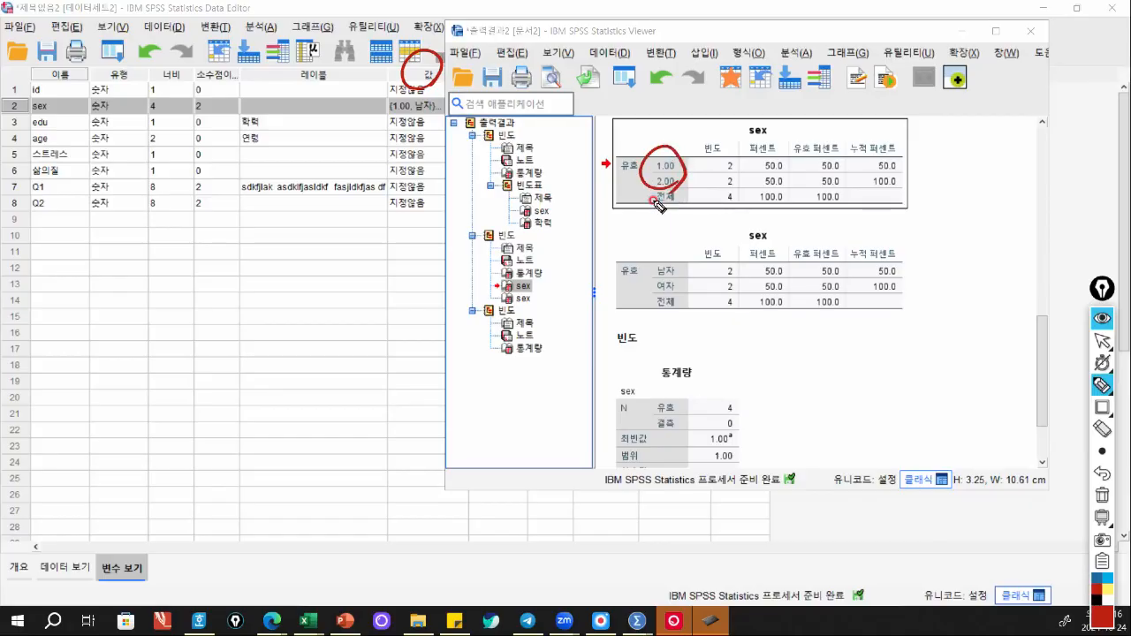
click(1096, 576)
mouse_move(435, 91)
mouse_down()
mouse_move(392, 104)
mouse_move(548, 309)
mouse_move(588, 305)
mouse_up()
drag(682, 258, 646, 260)
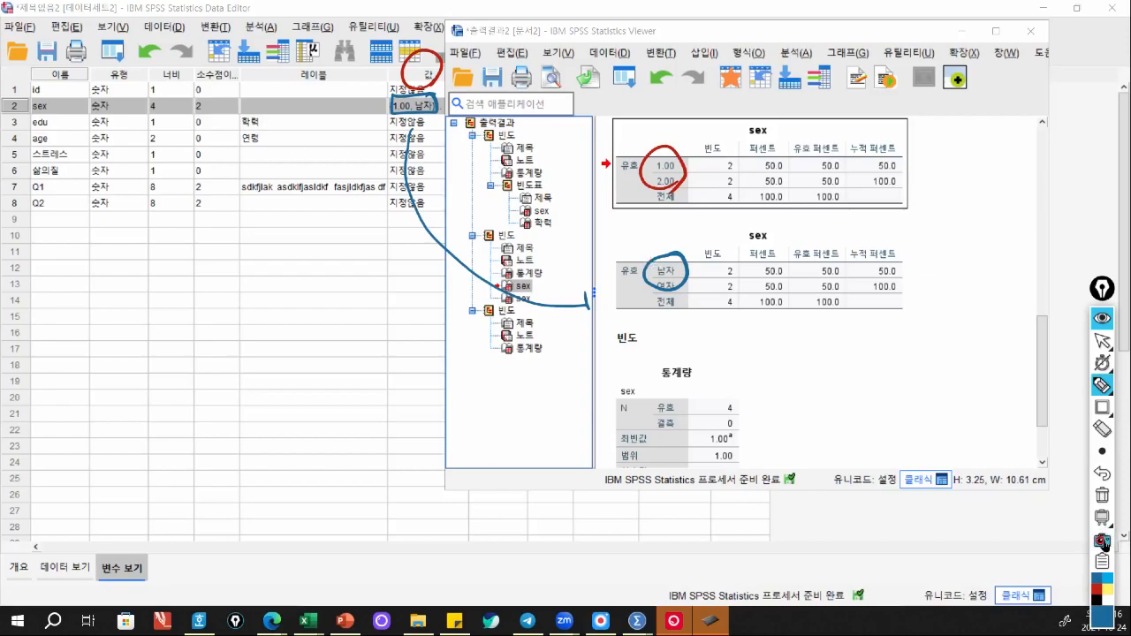
click(1102, 495)
click(1102, 341)
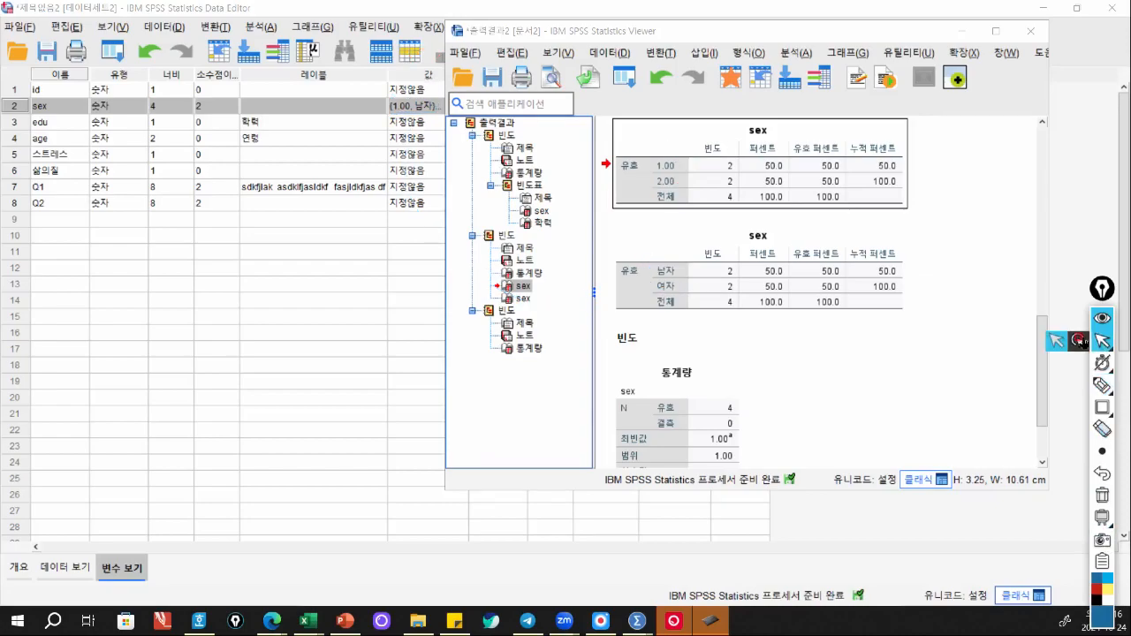
Select the columns id through Q2 in Data View and widen them all together to about 27.
click(362, 105)
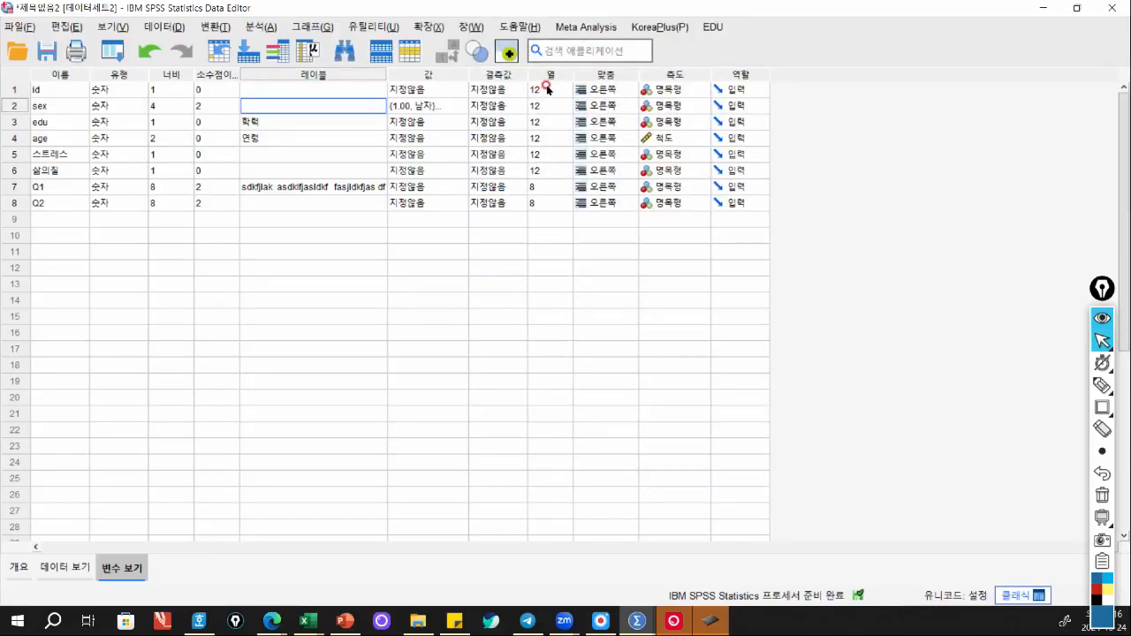
click(65, 567)
drag(71, 96, 505, 109)
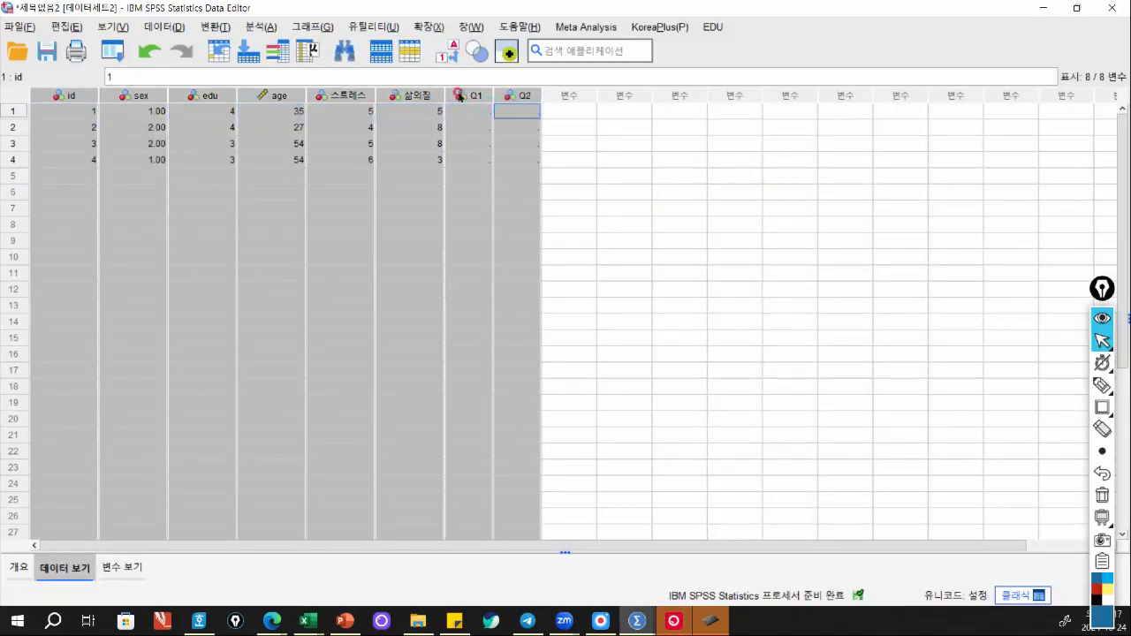
drag(442, 95, 481, 104)
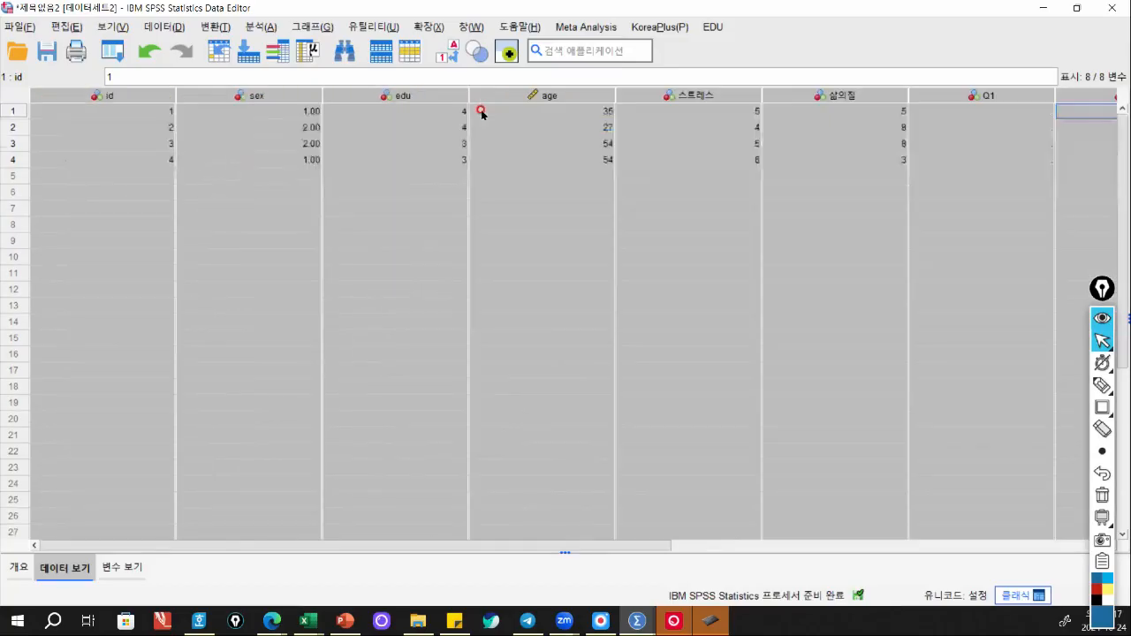
click(420, 141)
Narrow the Data View columns to about 10 for id, 5 for sex, 12 for edu through 삶의질 and 10 for Q1.
drag(936, 94, 366, 92)
click(115, 115)
click(134, 95)
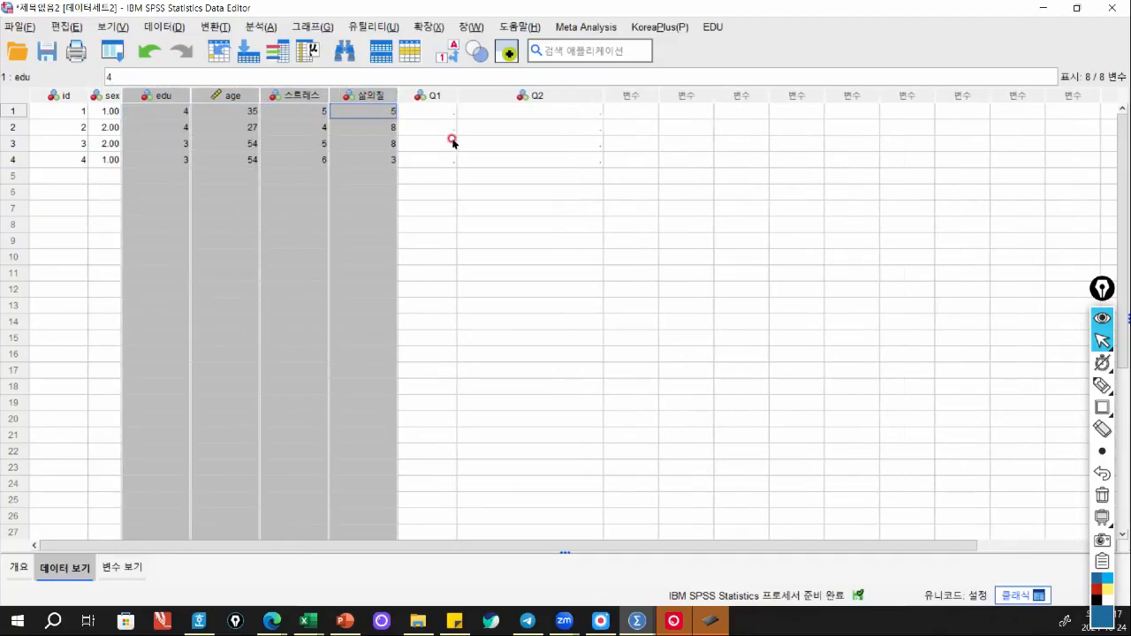
Set the id variable's column width to 20 in Variable View and check the column in Data View.
click(130, 565)
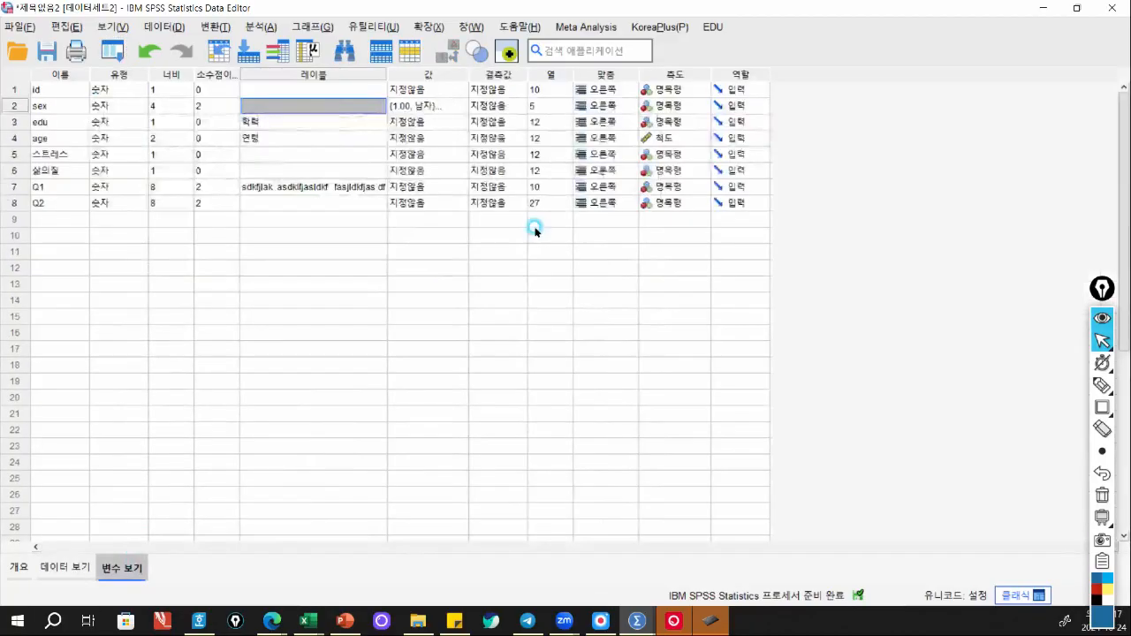
click(557, 74)
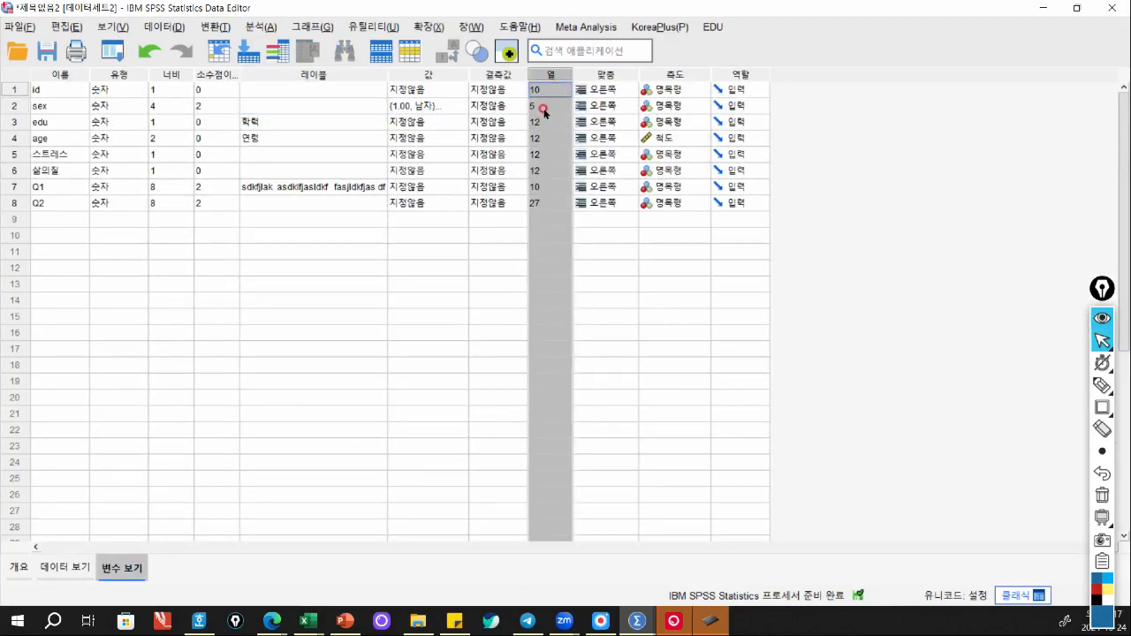
double_click(543, 91)
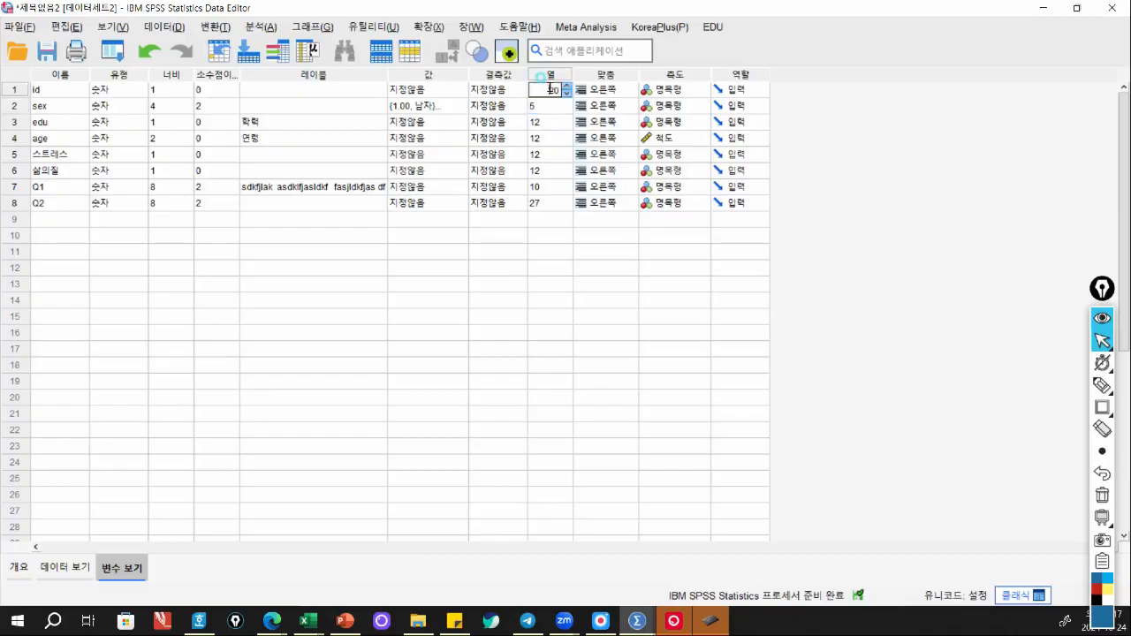
click(65, 568)
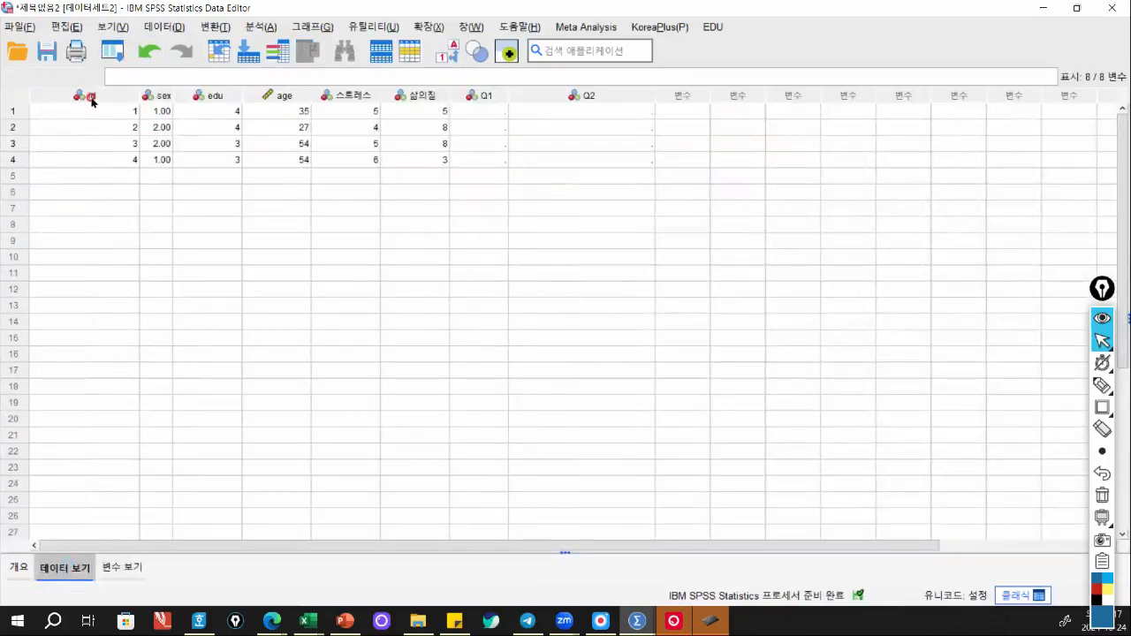
Widen the id column in Data View to about 49 and check its width value in Variable View.
click(131, 98)
drag(139, 89, 288, 90)
click(131, 570)
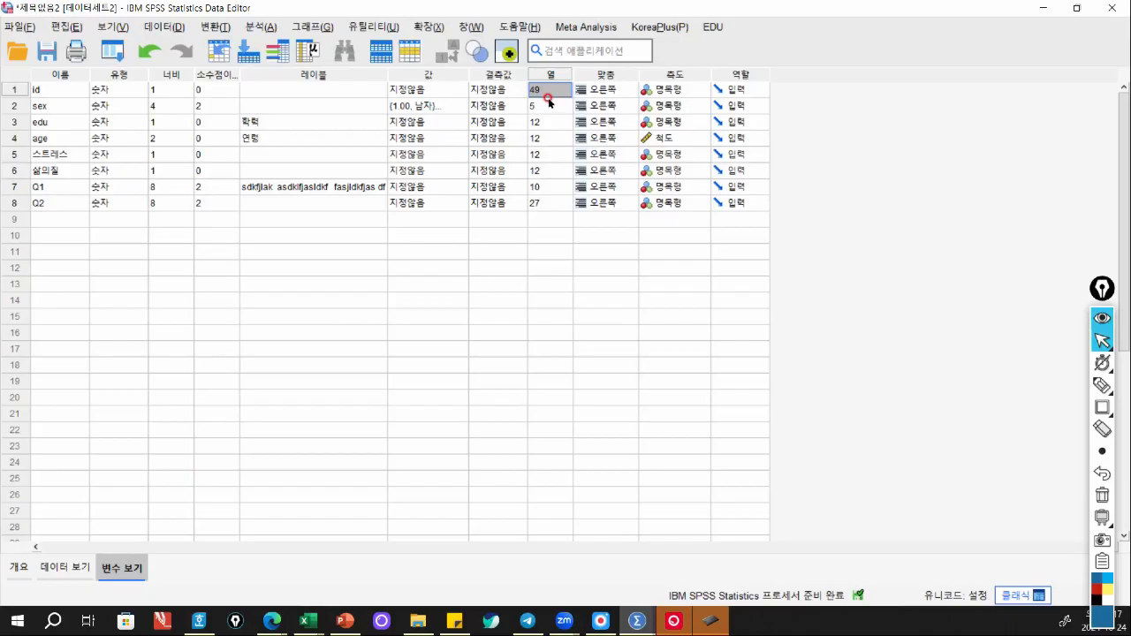
Resize the Data View columns to about 15 for id and 13 for sex.
click(72, 566)
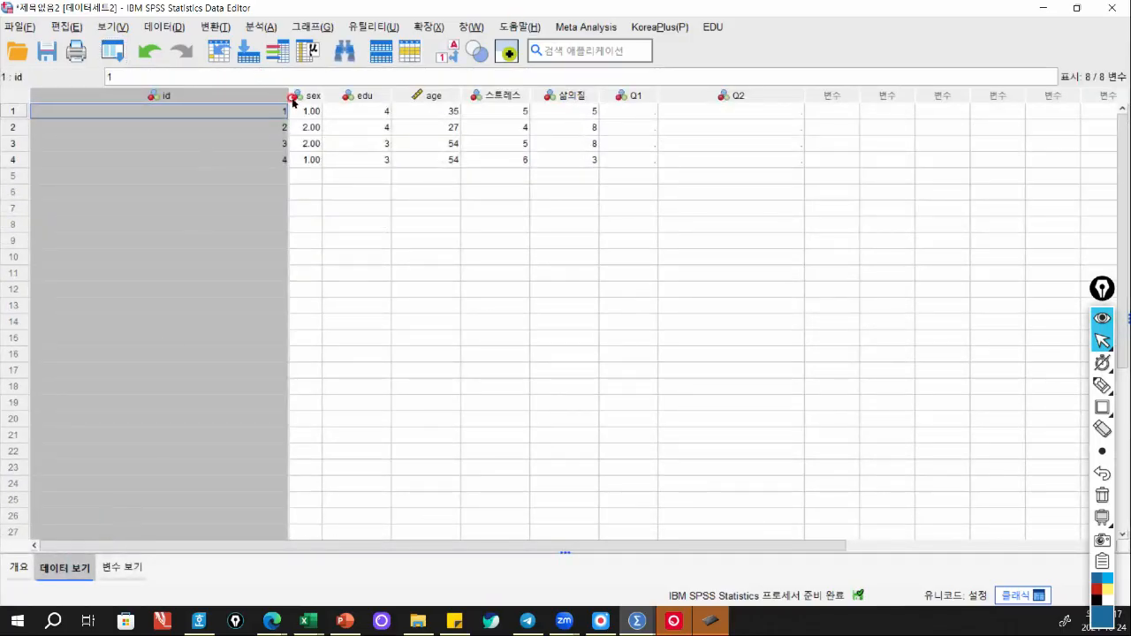
drag(286, 94, 185, 92)
click(162, 159)
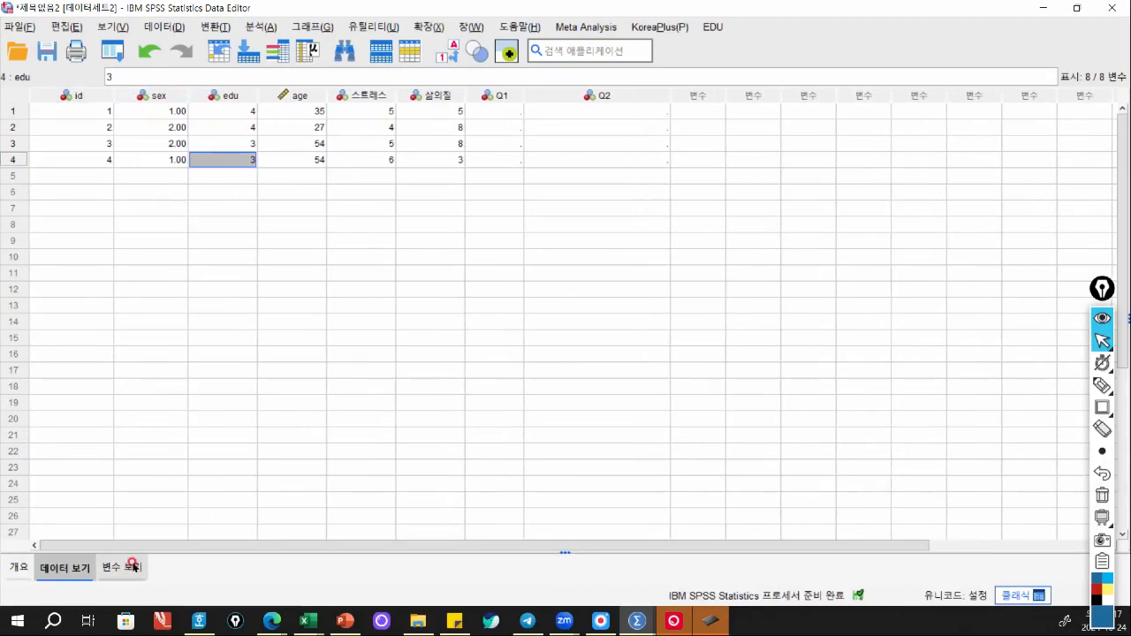
Set the sex variable's decimal places to 0 and check its values in Data View.
click(128, 567)
click(233, 111)
click(233, 110)
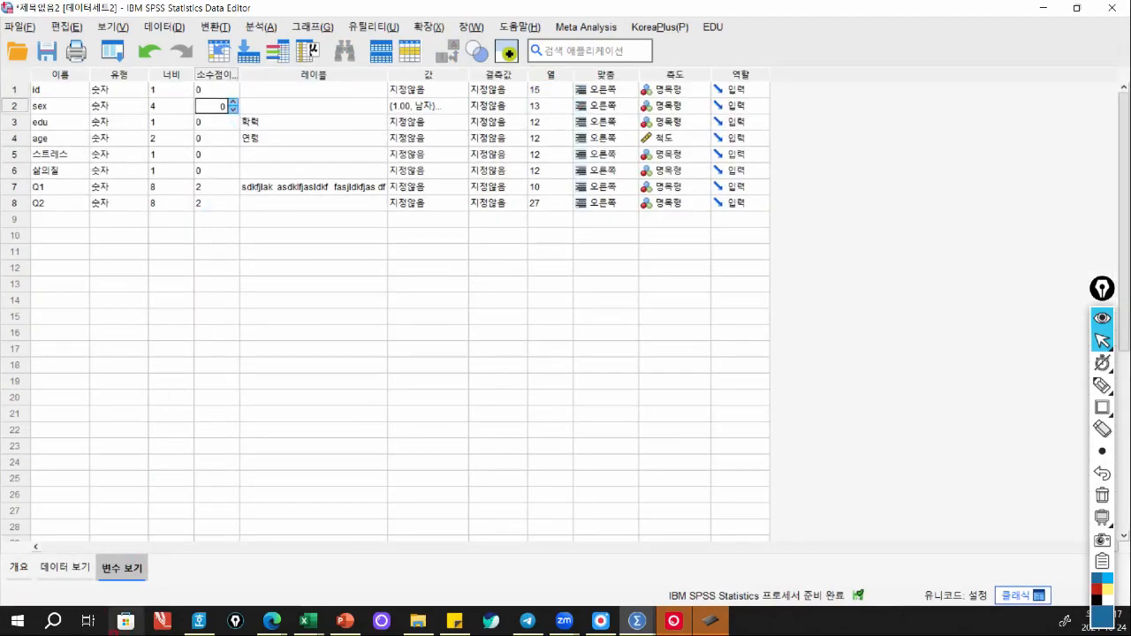
click(69, 573)
click(265, 156)
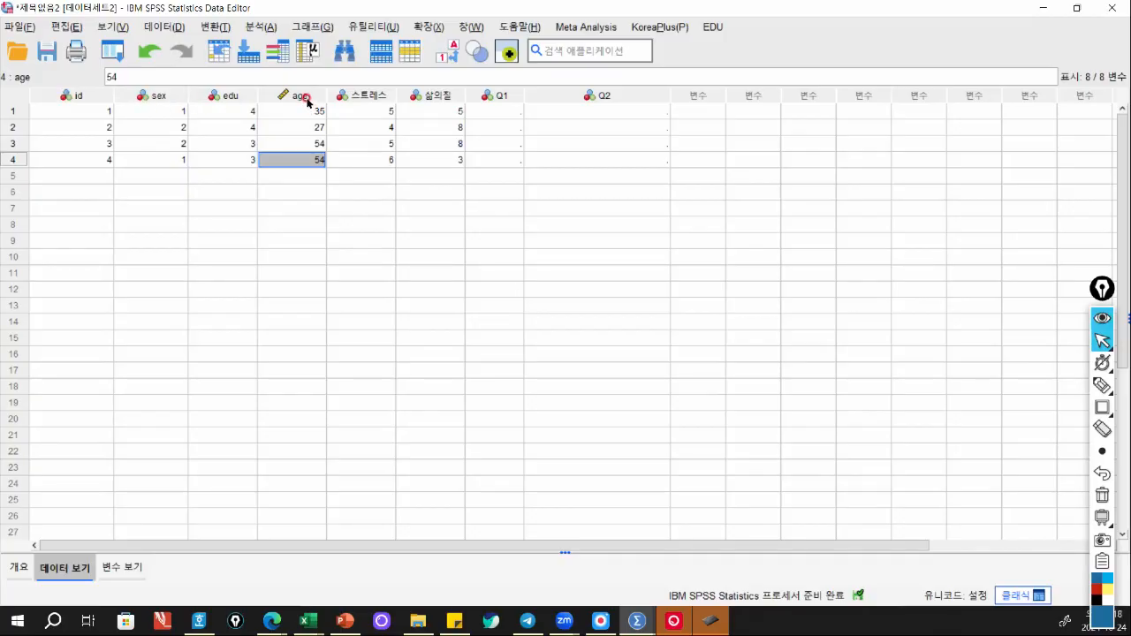
Show the age variable's details in Data View and review the id variable's measurement level choices in Variable View, keeping 명목형.
mouse_move(282, 104)
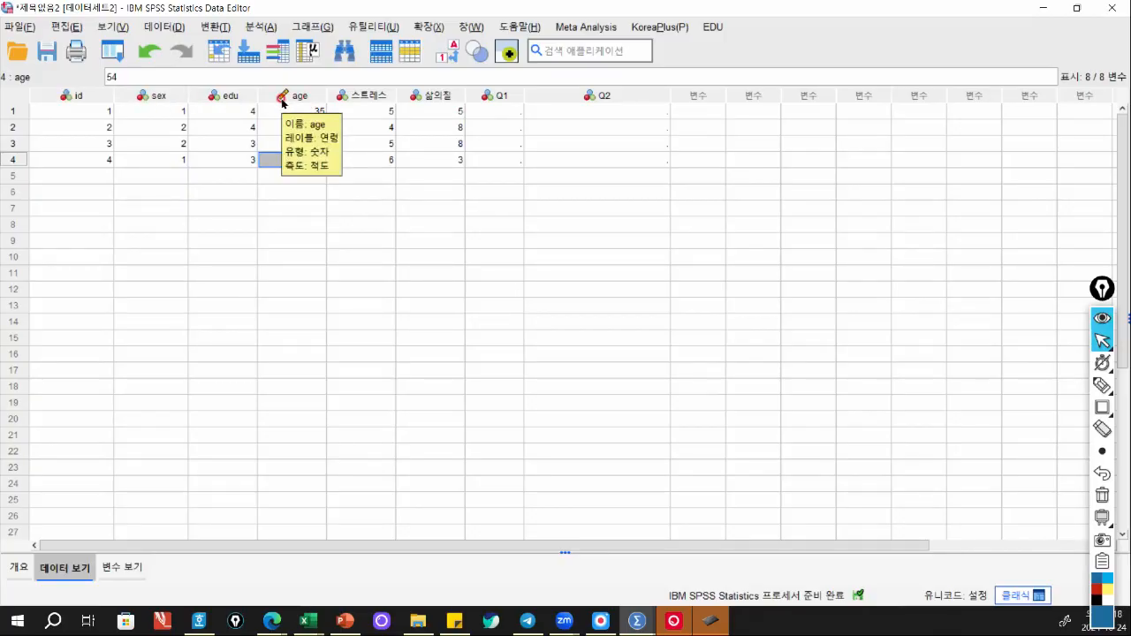
click(113, 567)
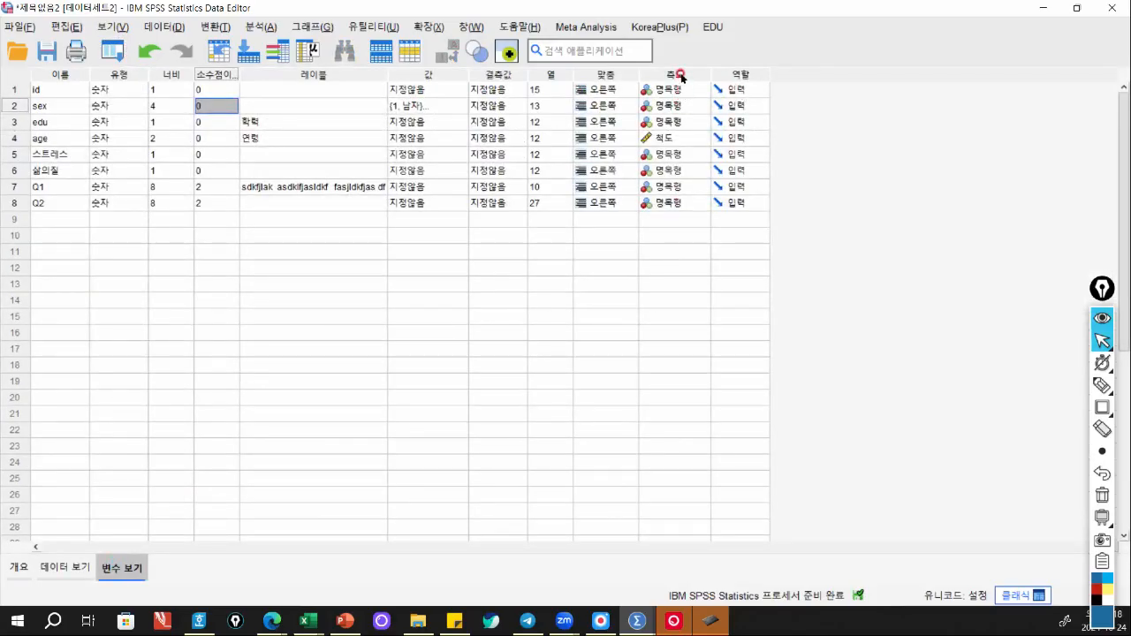
click(705, 90)
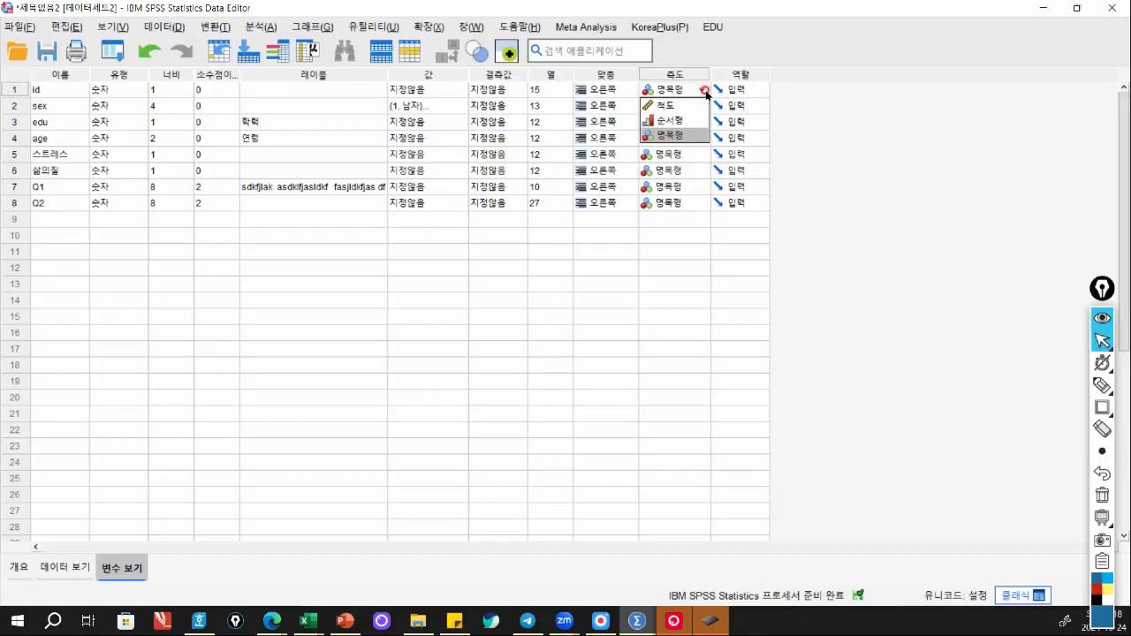
click(671, 136)
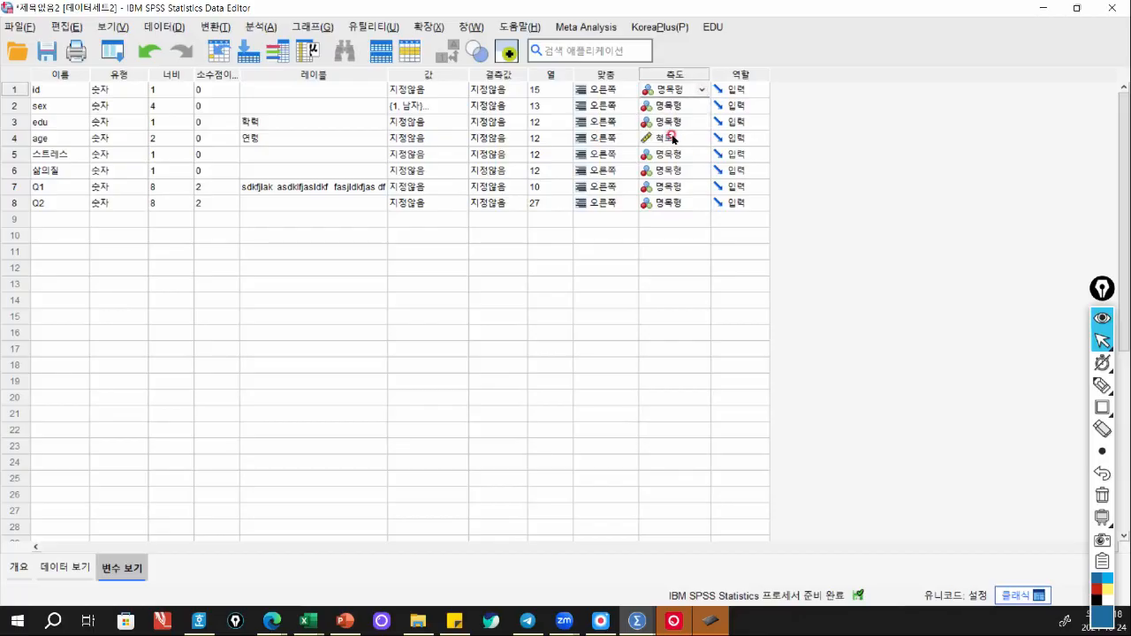
Set the edu variable's measurement level to 순서형 in Variable View.
click(697, 104)
click(694, 124)
click(702, 124)
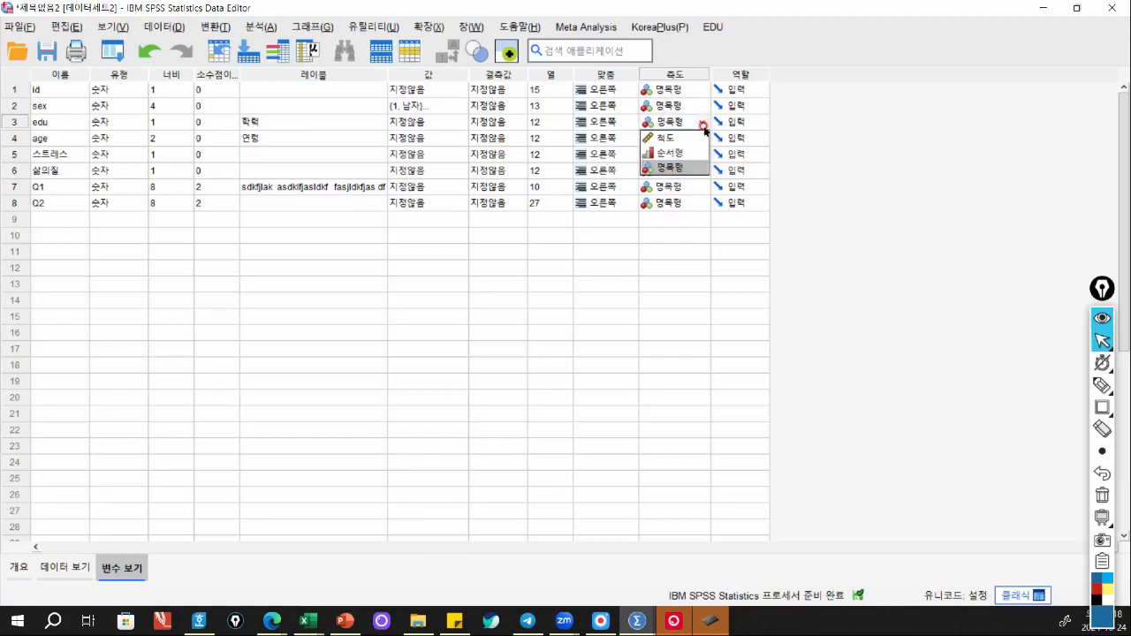
click(698, 152)
click(867, 243)
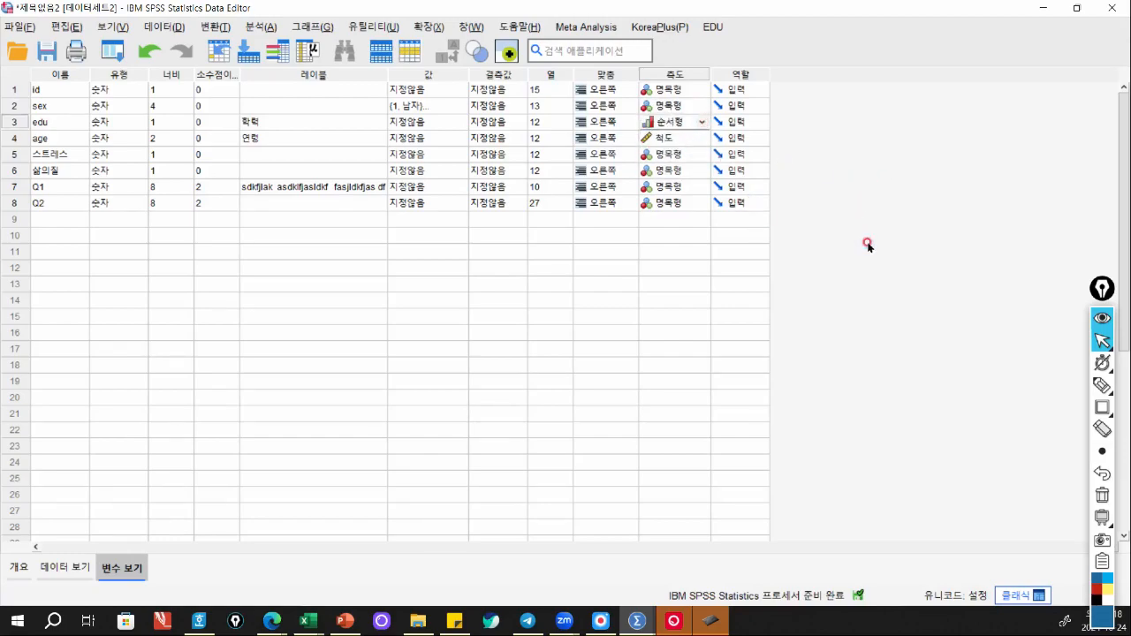
Frame the measurement levels of sex, edu and age and handwrite 명목형, 순서형 and 척도 beside the grid.
click(1101, 406)
mouse_move(634, 93)
mouse_down()
mouse_move(703, 93)
mouse_move(707, 154)
mouse_up()
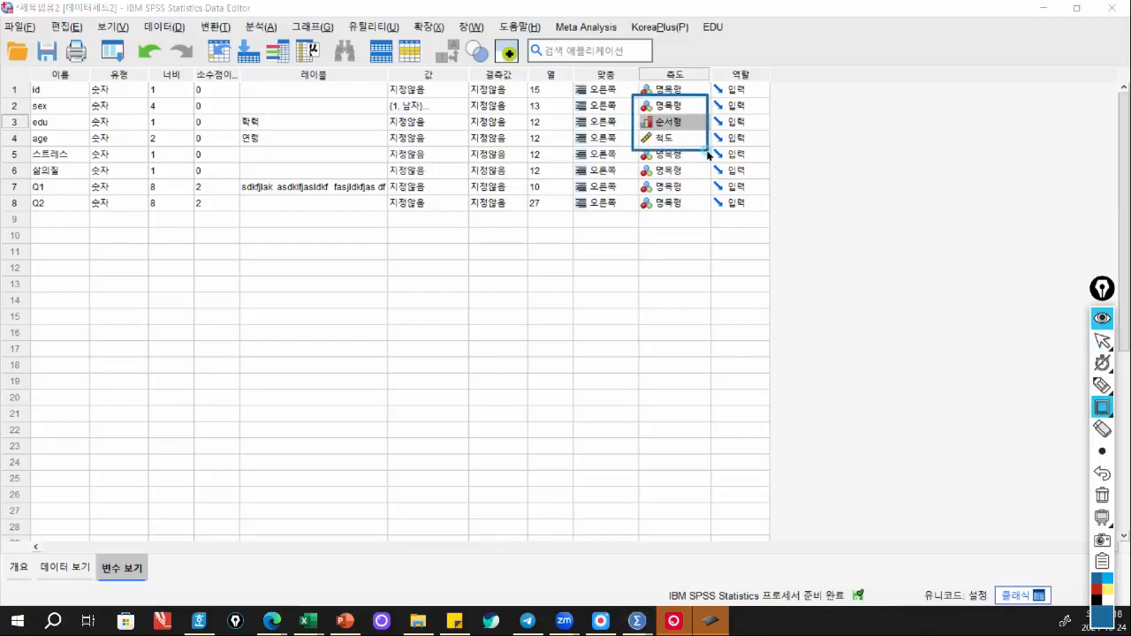
click(1102, 385)
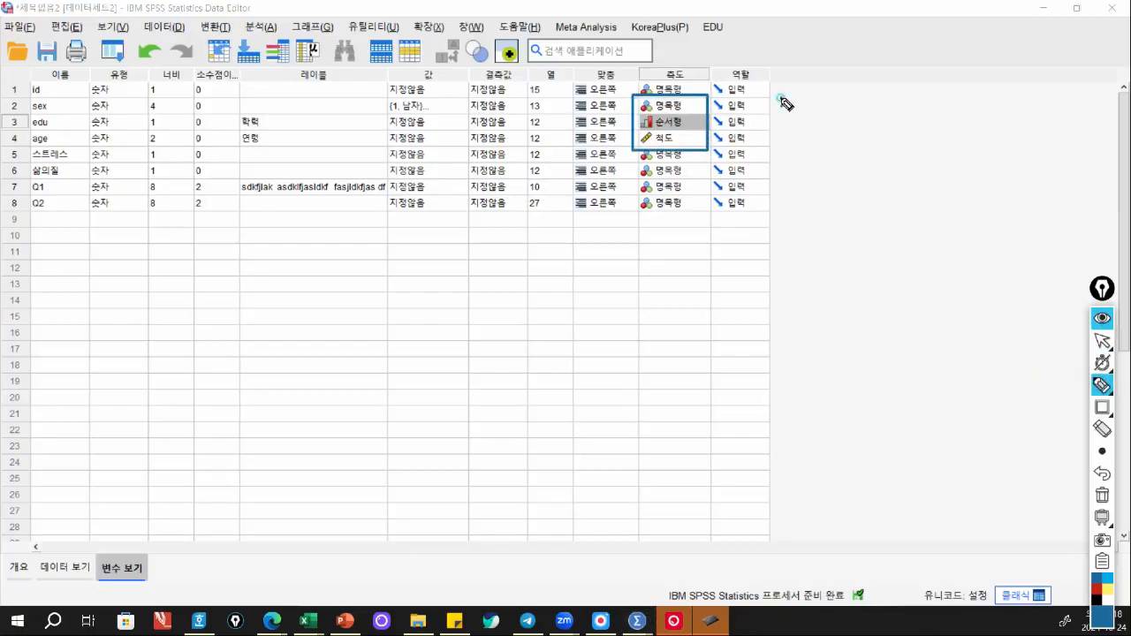
mouse_move(802, 106)
mouse_down()
mouse_move(790, 104)
mouse_move(811, 100)
mouse_move(807, 121)
mouse_move(833, 106)
mouse_move(797, 156)
mouse_move(778, 157)
mouse_move(817, 167)
mouse_move(839, 146)
mouse_move(835, 164)
mouse_move(787, 197)
mouse_move(830, 214)
mouse_up()
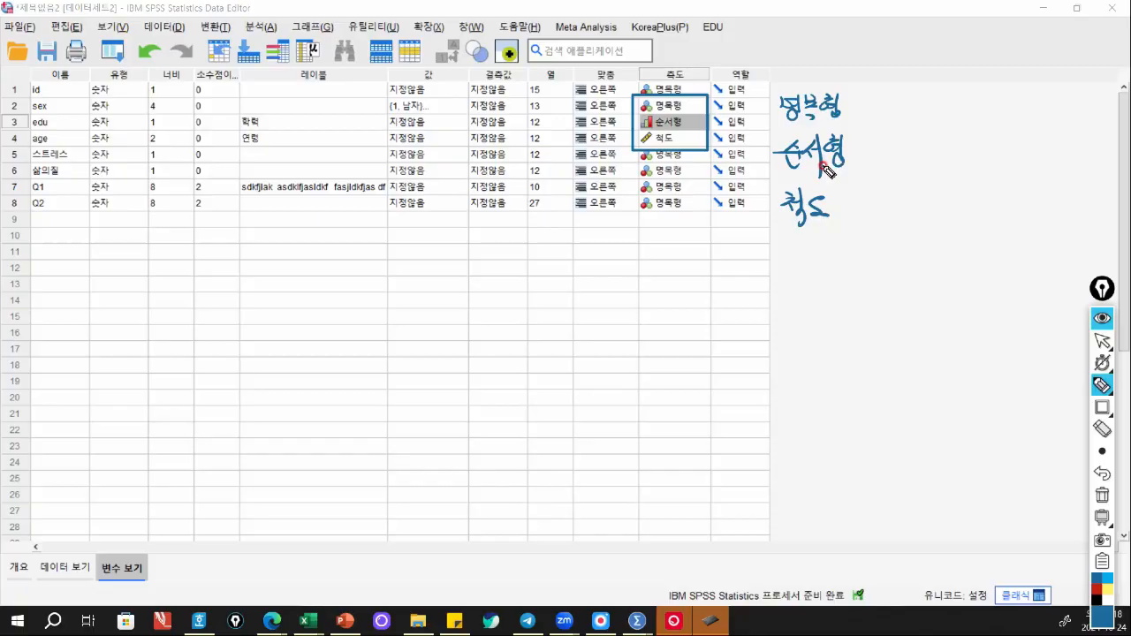
Handwrite 서열 beside the 순서형 note and 등간 or 비율 beside the 척도 note.
click(873, 142)
click(873, 151)
drag(903, 140, 894, 164)
mouse_move(899, 152)
mouse_down()
mouse_move(910, 168)
mouse_move(942, 164)
mouse_up()
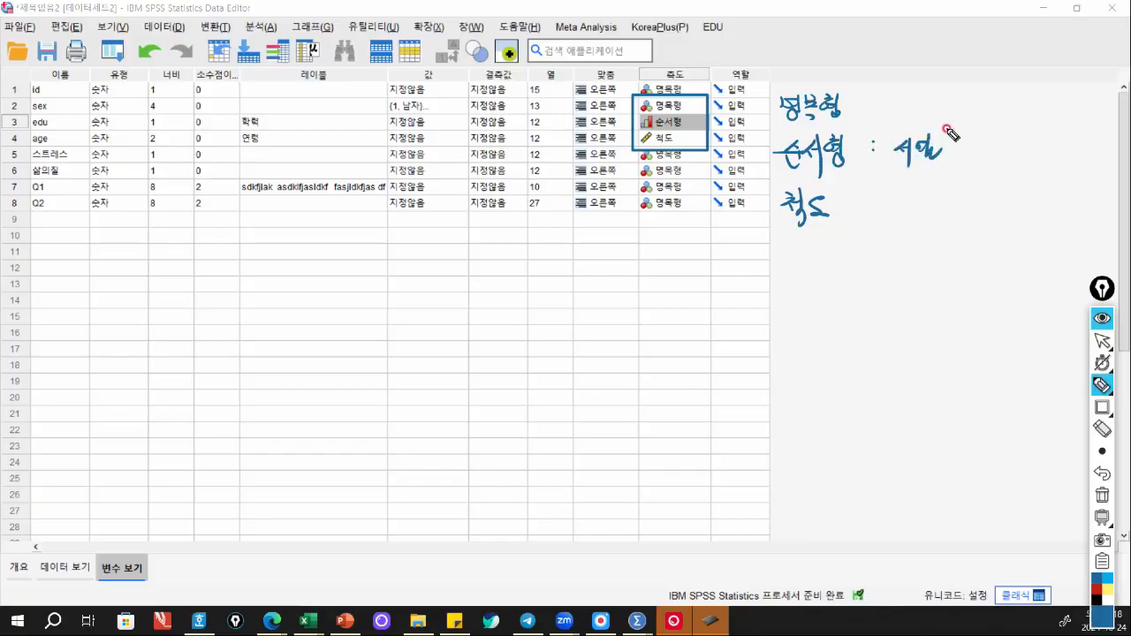
click(869, 203)
click(864, 219)
drag(895, 196, 908, 199)
drag(894, 207, 996, 203)
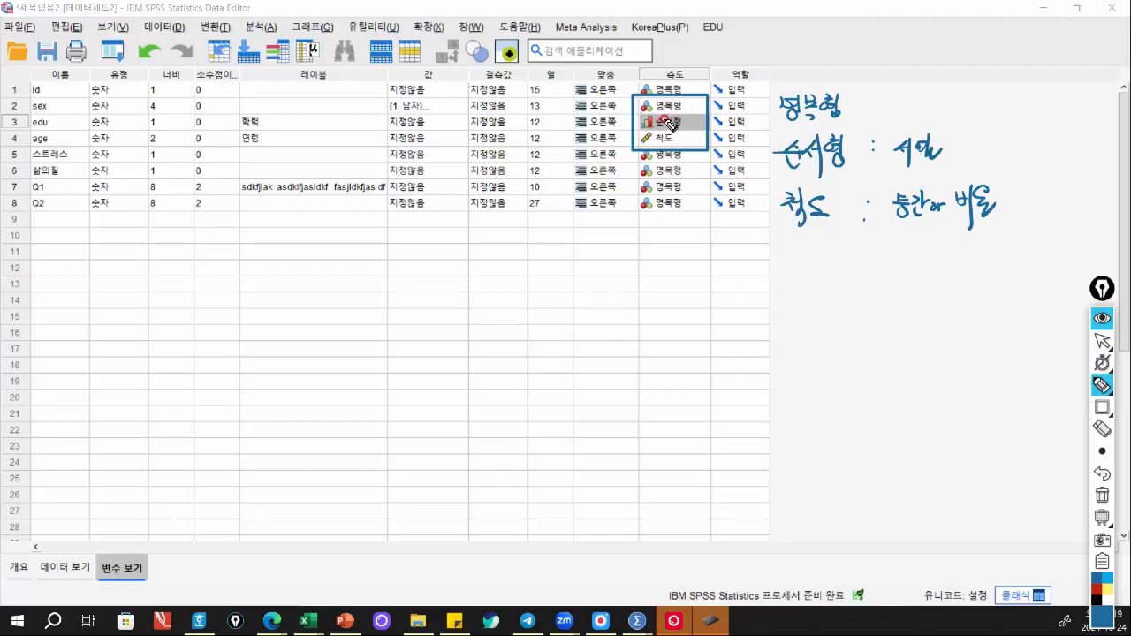
Sketch three circles, ascending bars and a ruler in black beside the matching notes, and clear all annotations.
click(1096, 587)
mouse_move(1031, 85)
mouse_down()
mouse_move(1025, 108)
mouse_move(1043, 101)
mouse_move(1034, 113)
mouse_up()
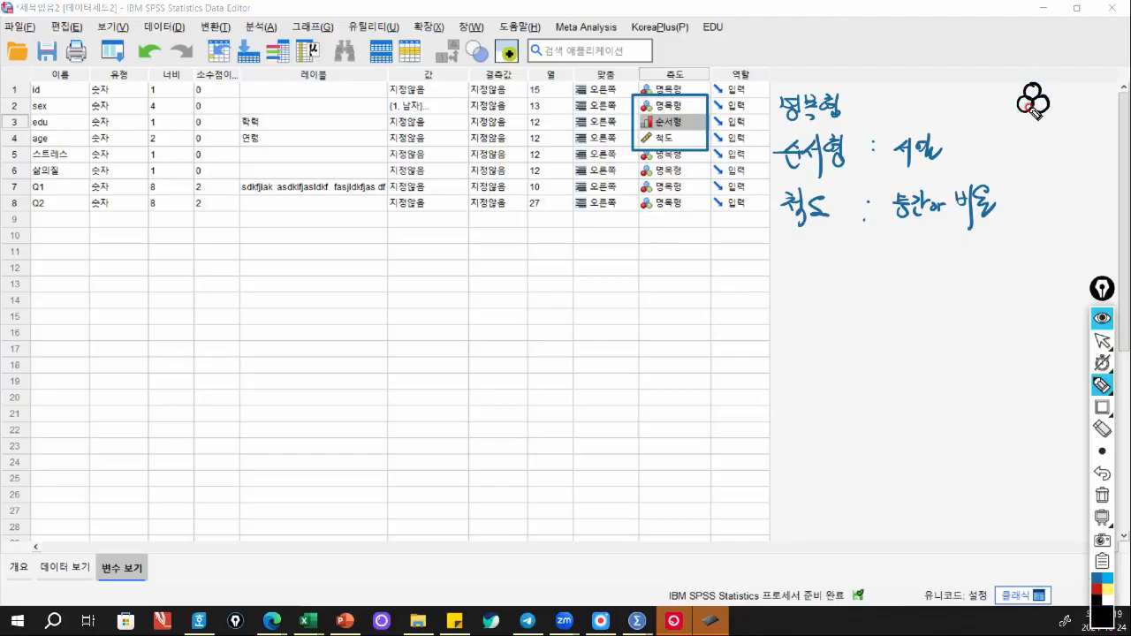
mouse_move(994, 162)
mouse_down()
mouse_move(1079, 162)
mouse_move(1012, 164)
mouse_move(1022, 147)
mouse_move(1030, 160)
mouse_move(1049, 123)
mouse_move(1050, 161)
mouse_up()
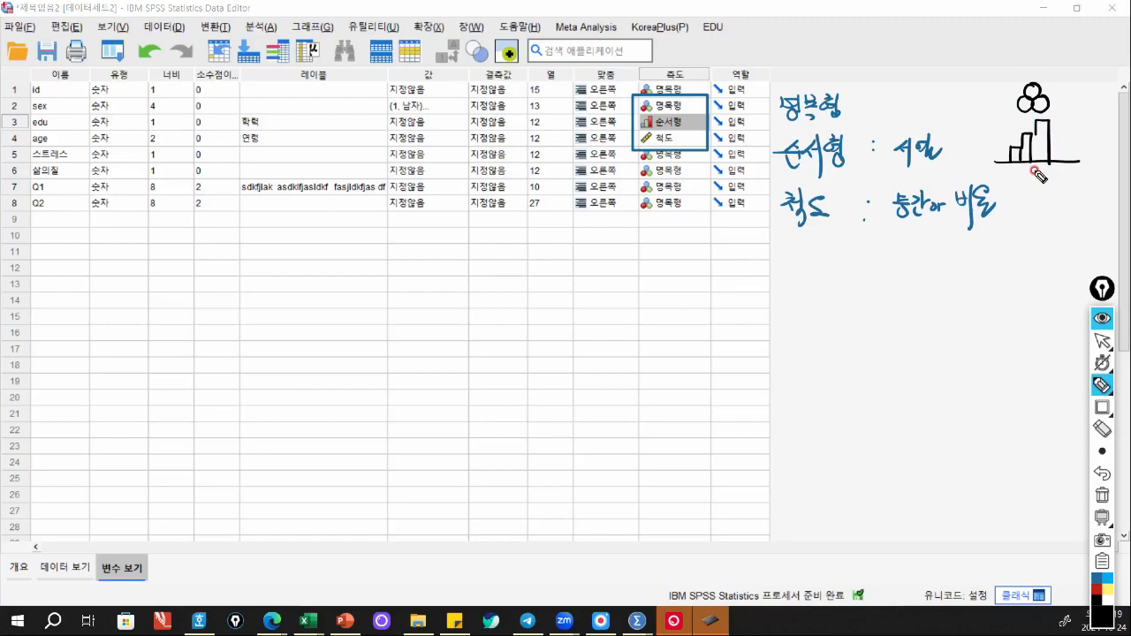
mouse_move(1007, 231)
mouse_down()
mouse_move(1074, 187)
mouse_move(1019, 232)
mouse_move(1069, 206)
mouse_up()
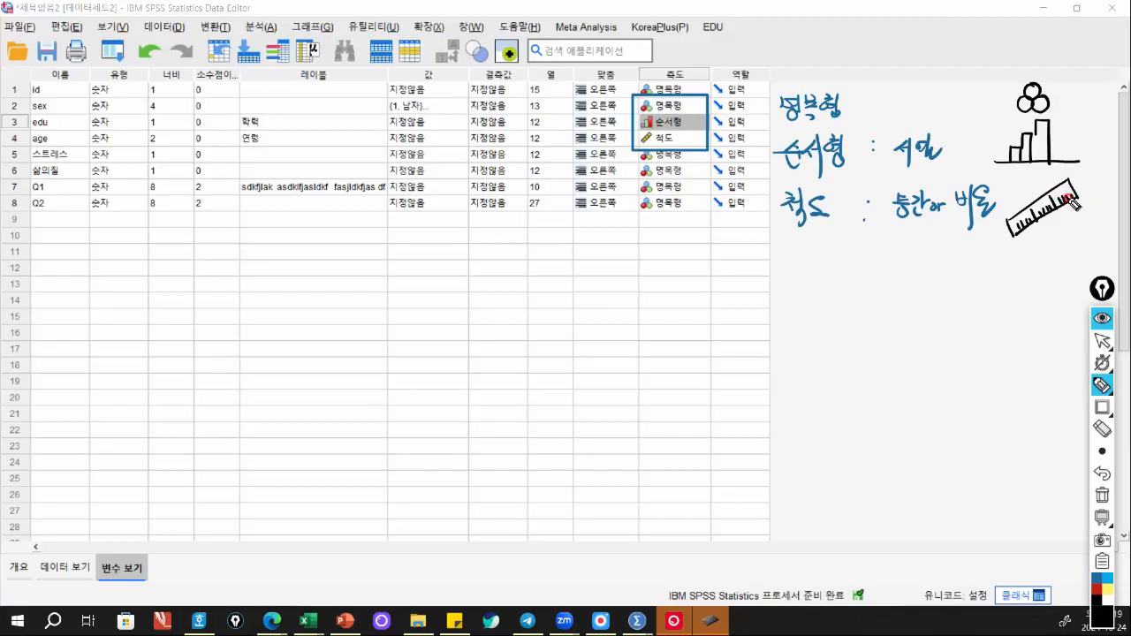
click(1101, 496)
click(1101, 341)
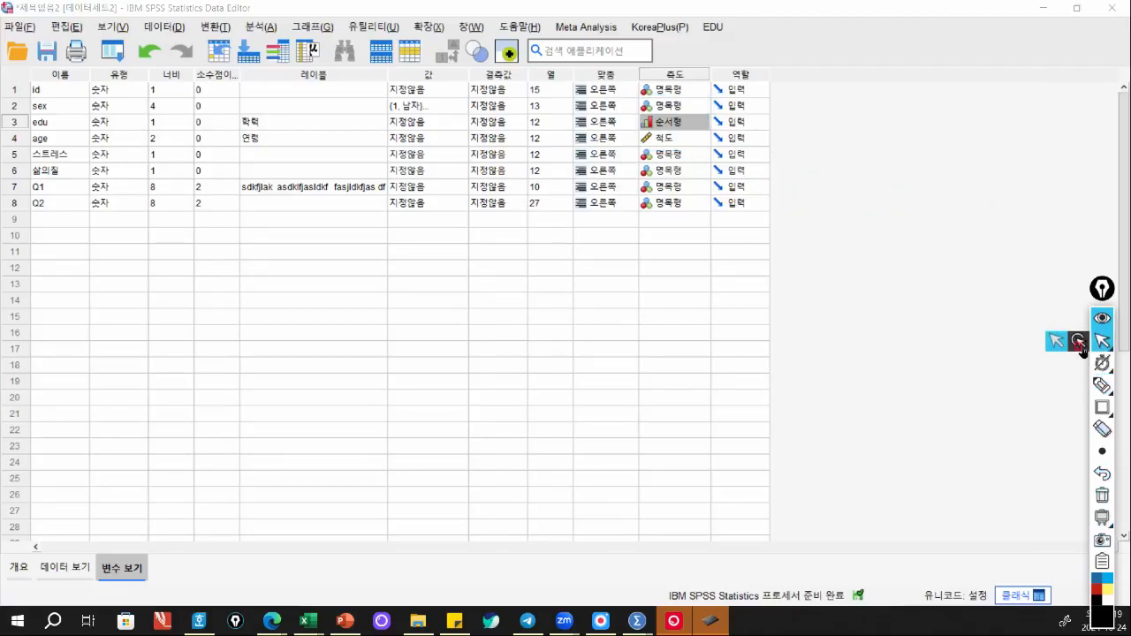
Examine the measurement level icons of the sex, edu and age columns in Data View.
click(63, 570)
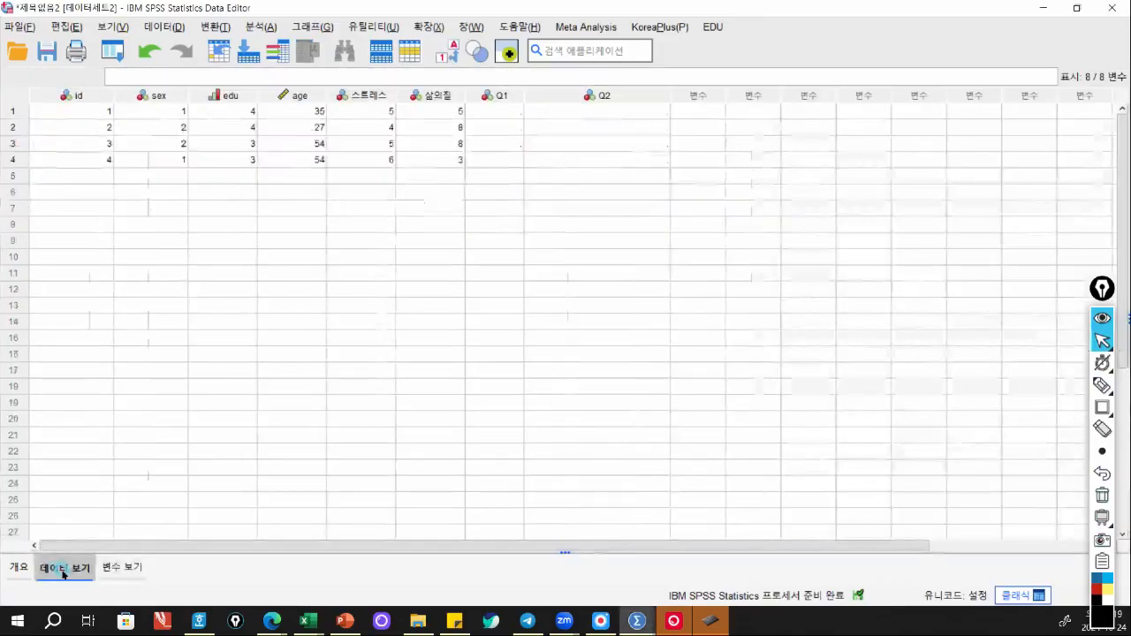
click(161, 97)
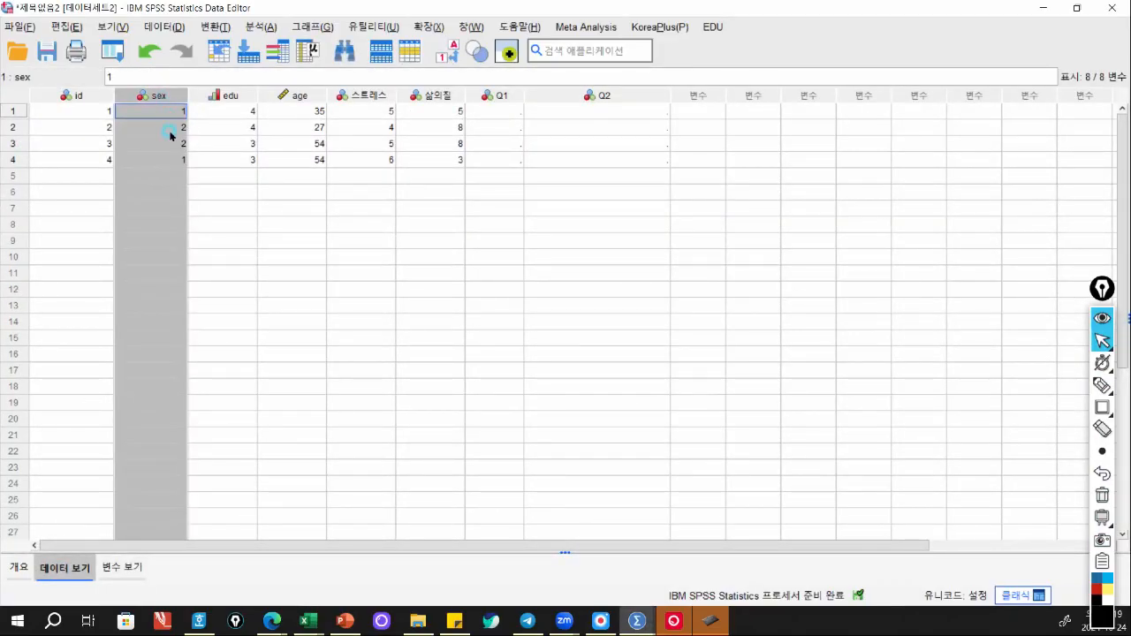
click(228, 95)
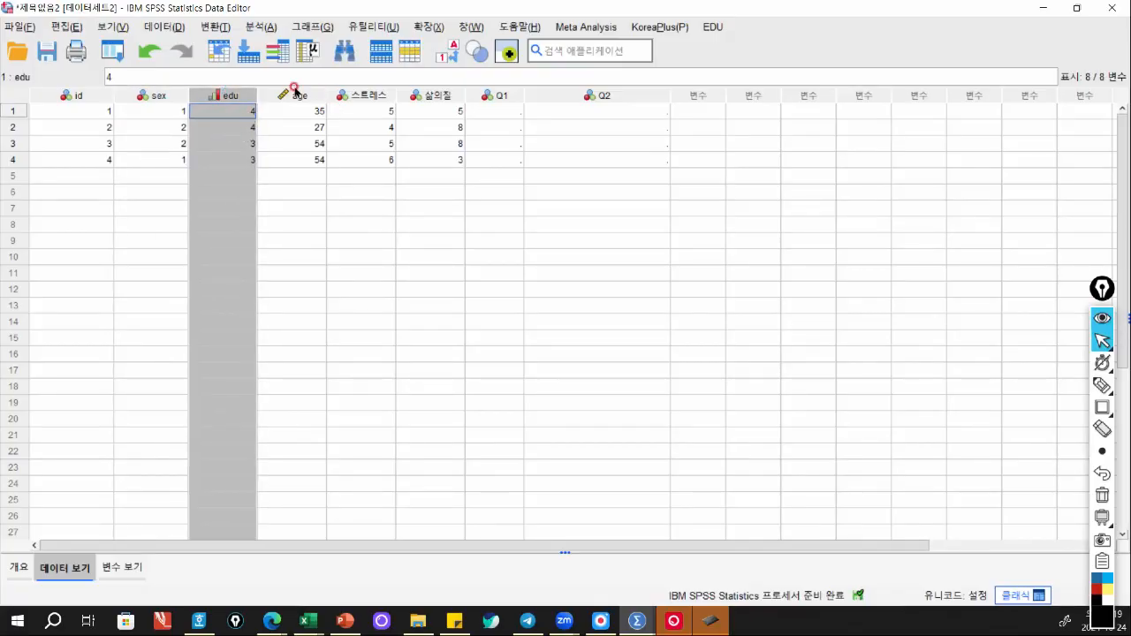
click(296, 95)
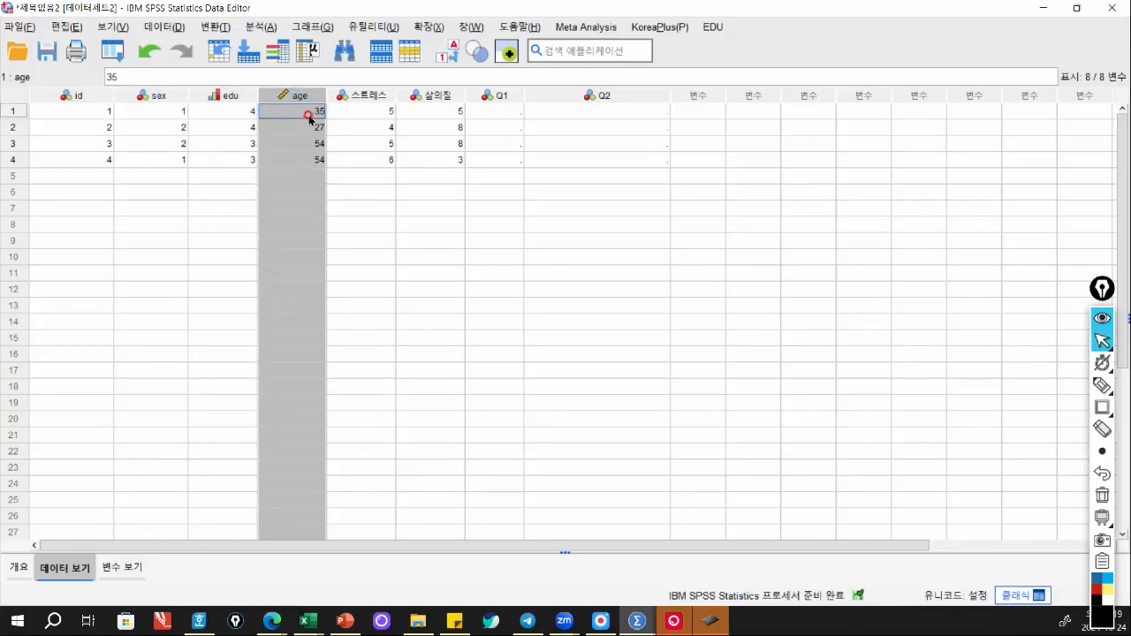
Set the measurement level of 스트레스 and 삶의질 to 척도 and check their icons in Data View.
double_click(371, 96)
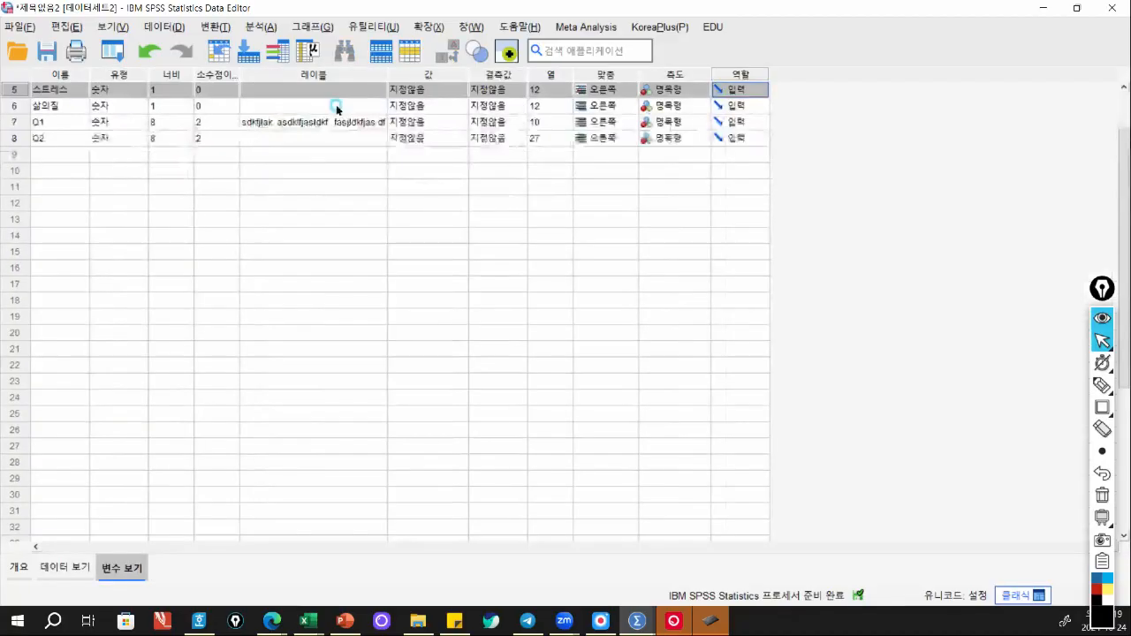
click(703, 95)
click(691, 104)
click(703, 111)
click(679, 116)
click(62, 567)
click(445, 174)
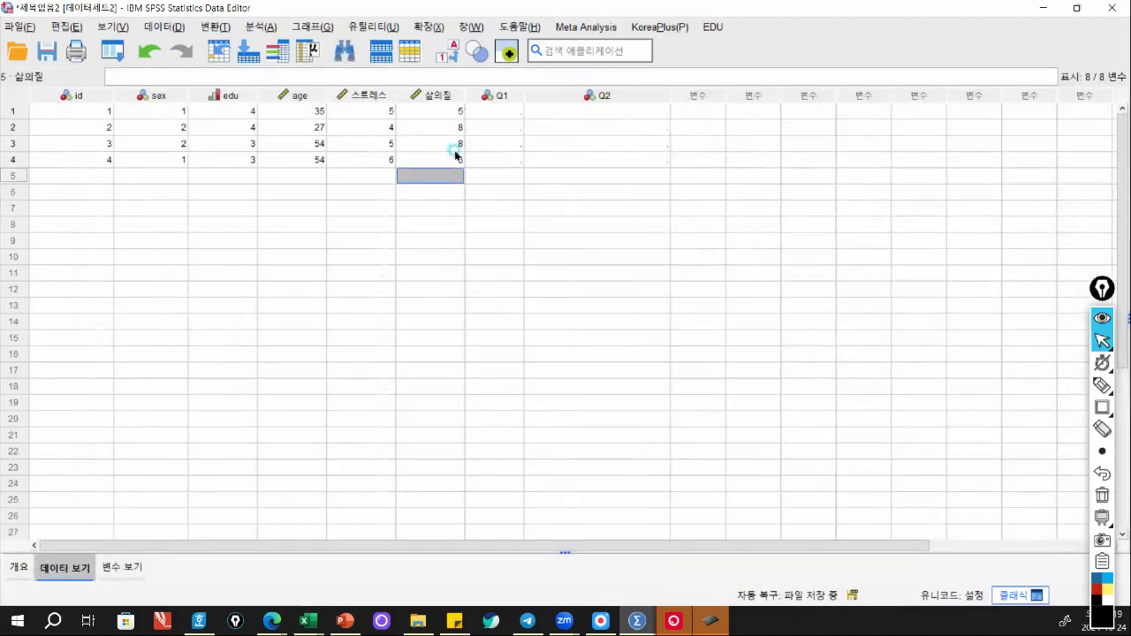
Delete the Q1 and Q2 variables from the dataset.
drag(490, 104, 709, 99)
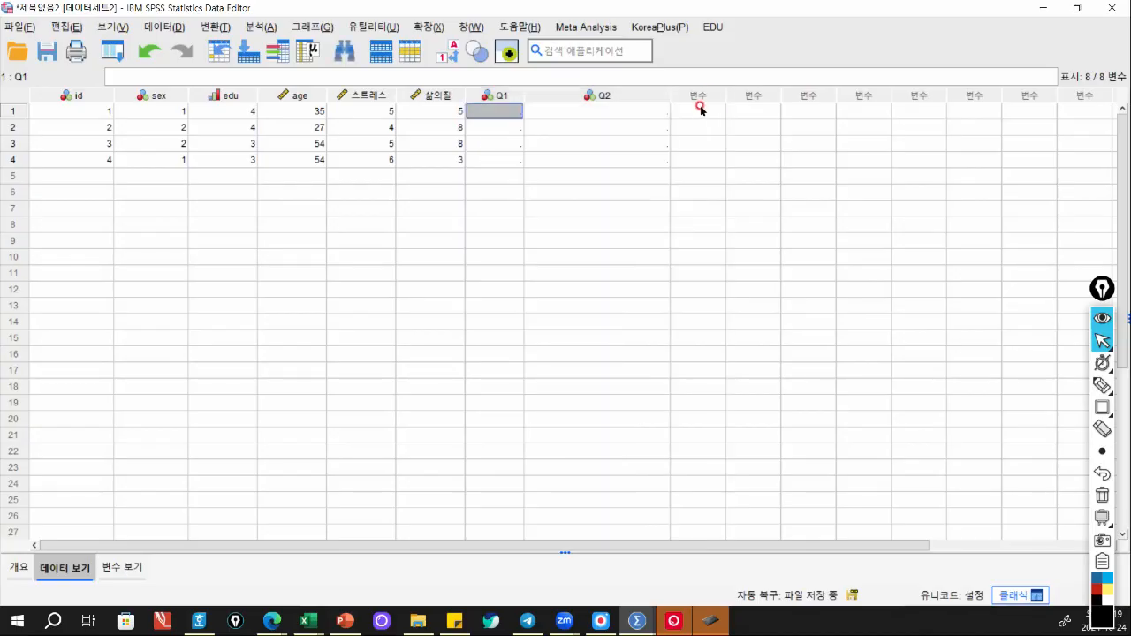
drag(496, 96, 535, 99)
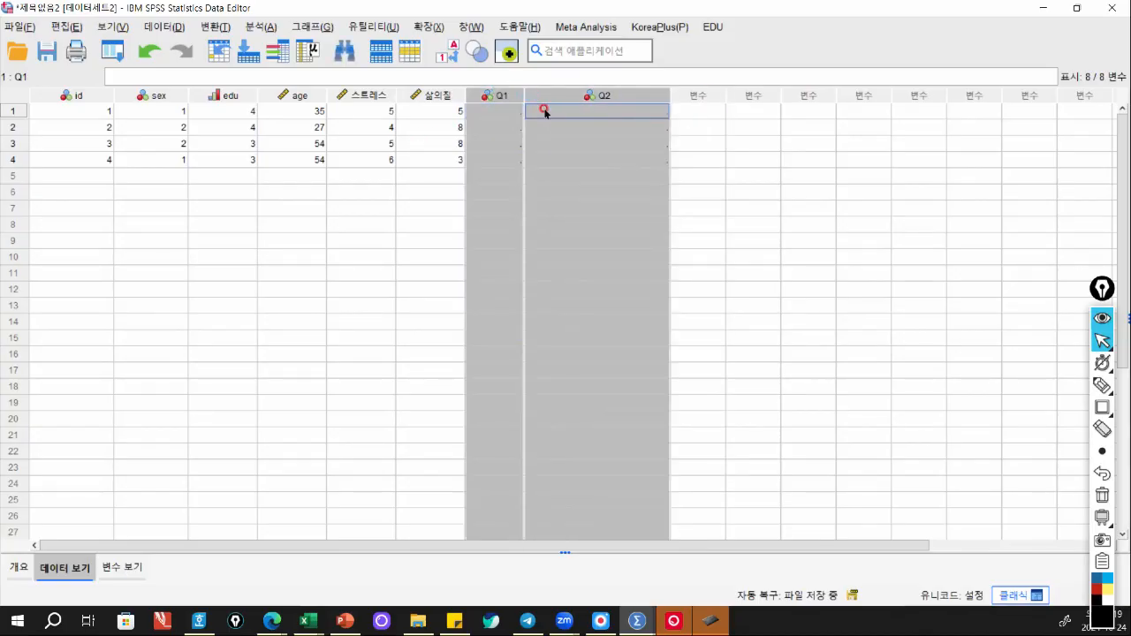
key(Delete)
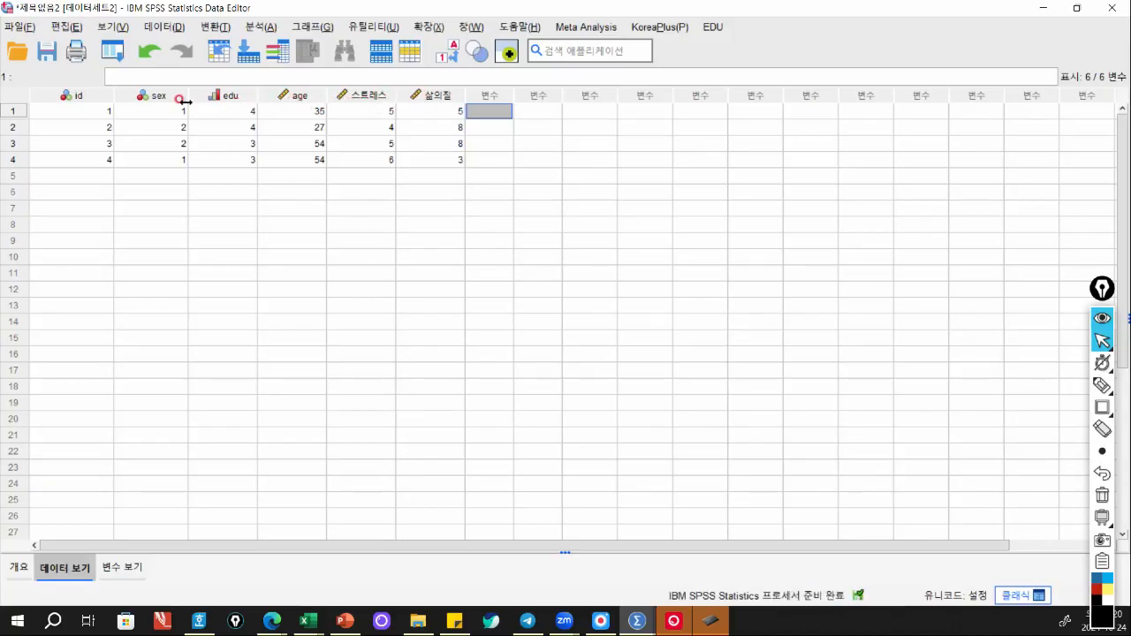
Highlight the sex and edu columns as one group, and age, 스트레스 and 삶의질 as another.
drag(139, 100, 221, 99)
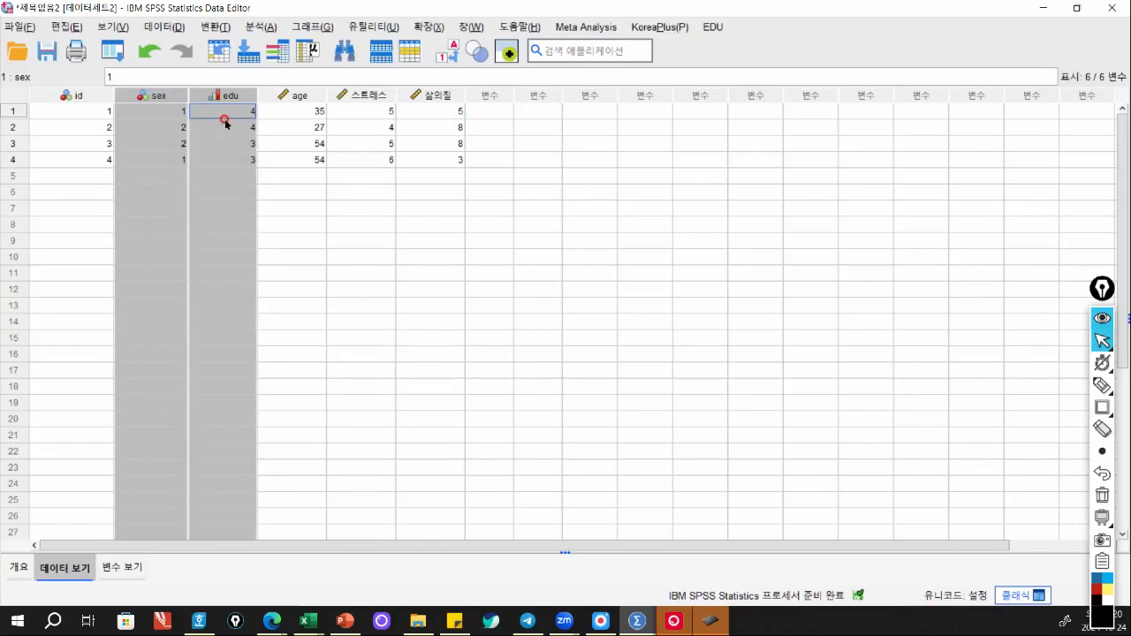
click(296, 127)
drag(305, 99, 414, 107)
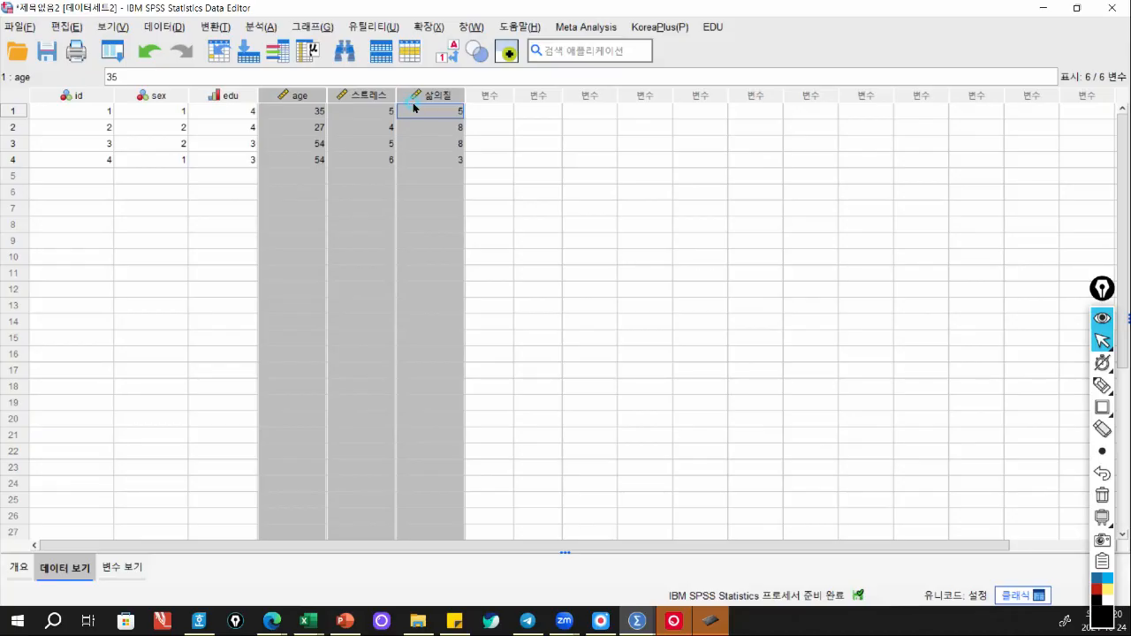
click(299, 173)
Take sex and 학력 [edu] off the Frequencies analysis list, inspect the variables' measurement icons, and cancel the dialog.
click(261, 27)
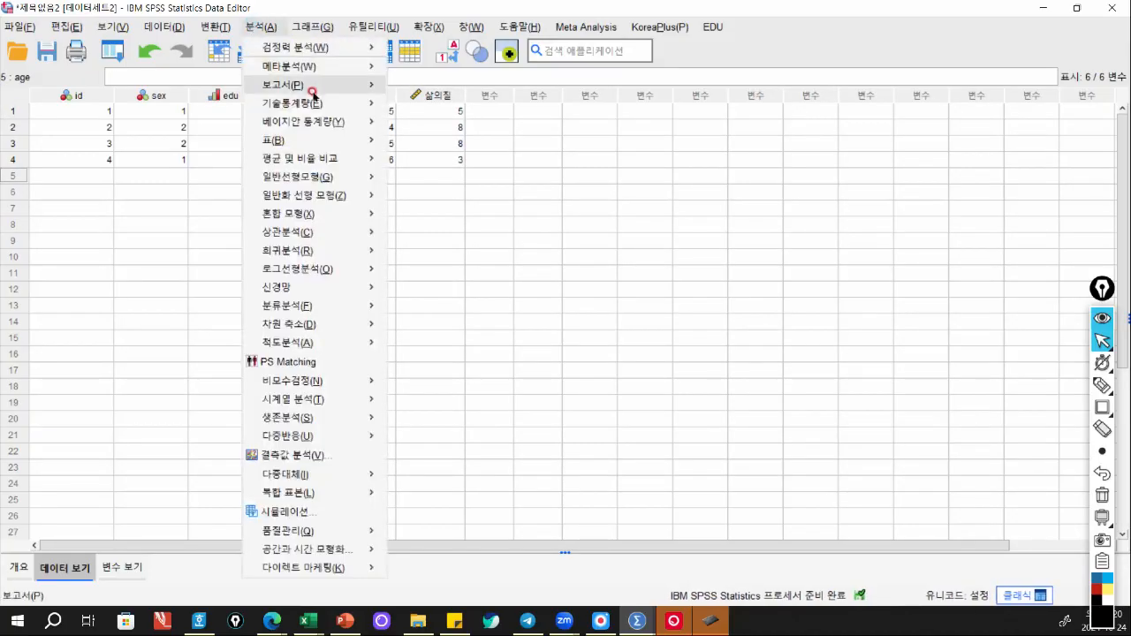
mouse_move(310, 105)
click(446, 145)
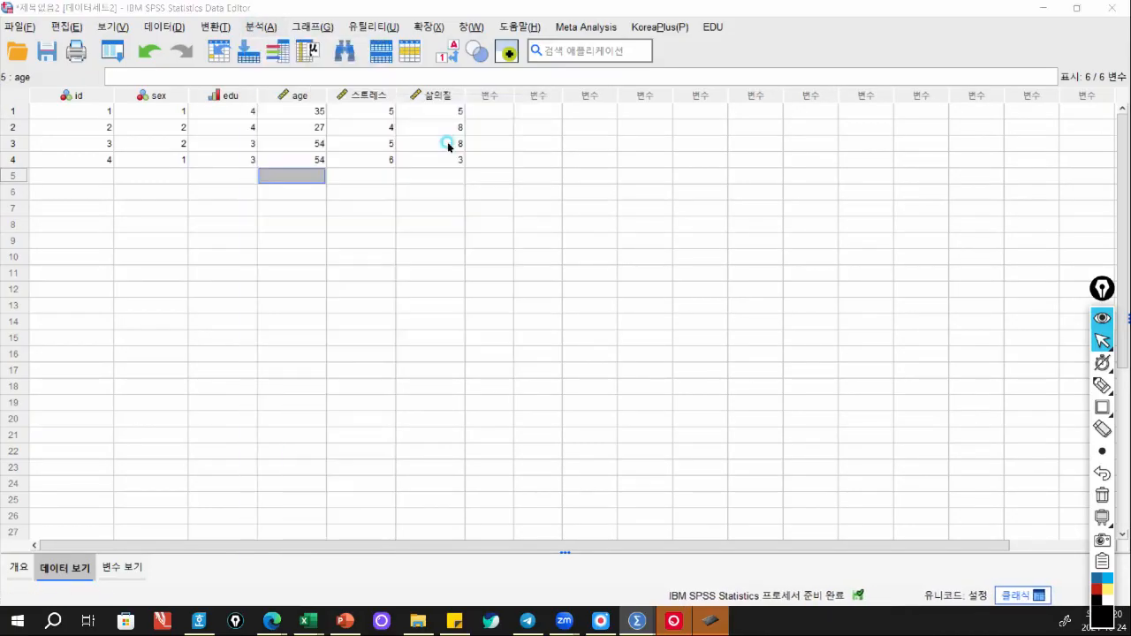
click(614, 167)
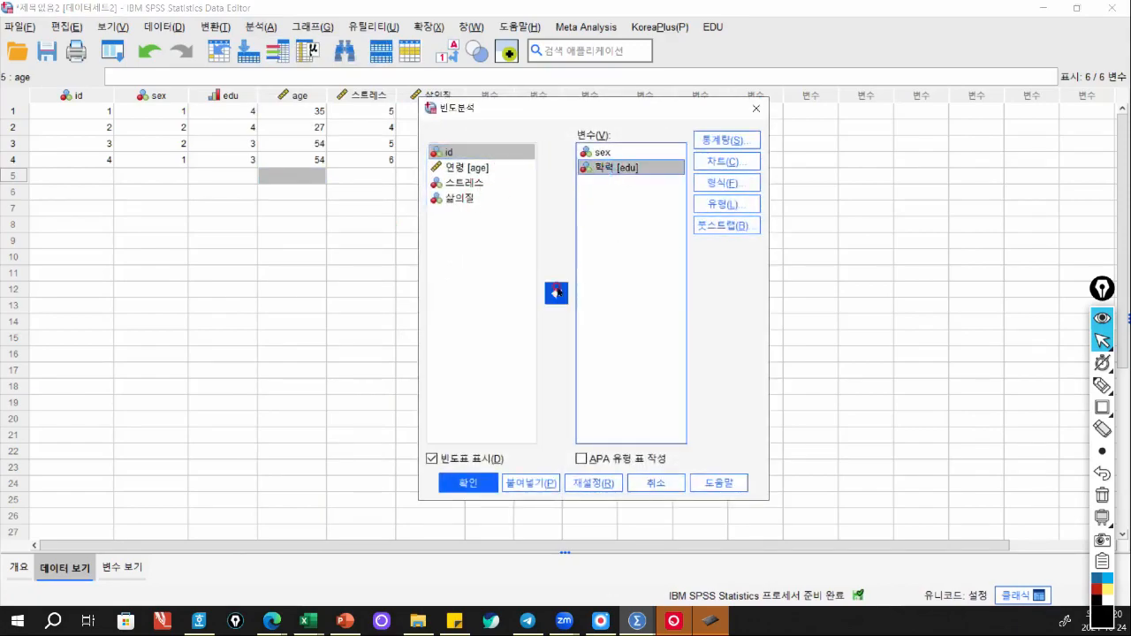
click(556, 293)
click(594, 153)
click(556, 293)
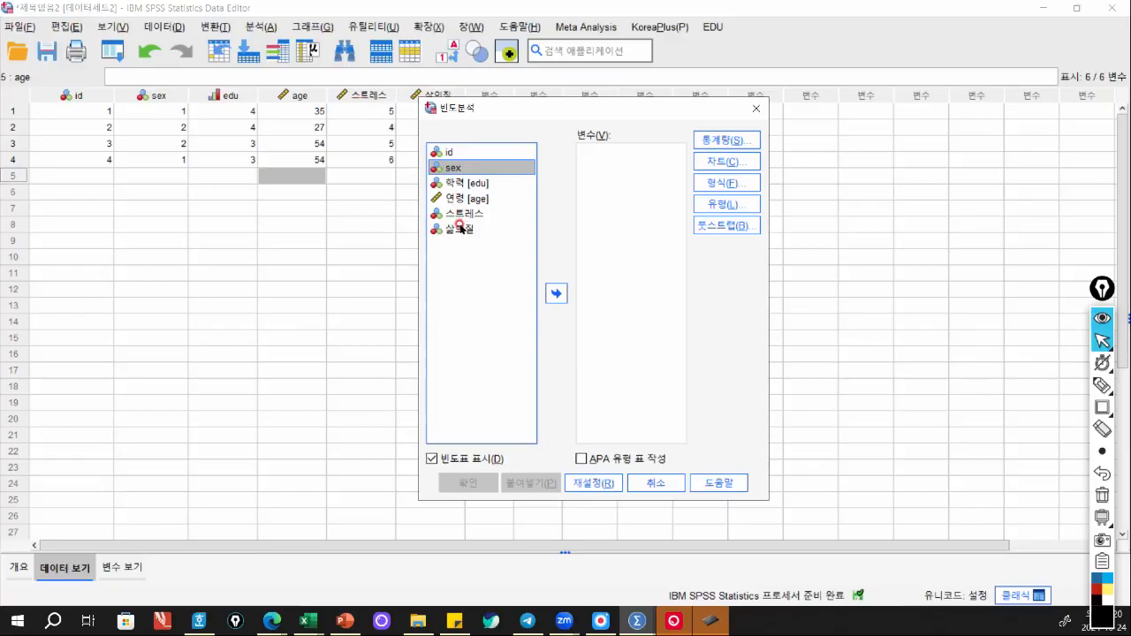
click(665, 489)
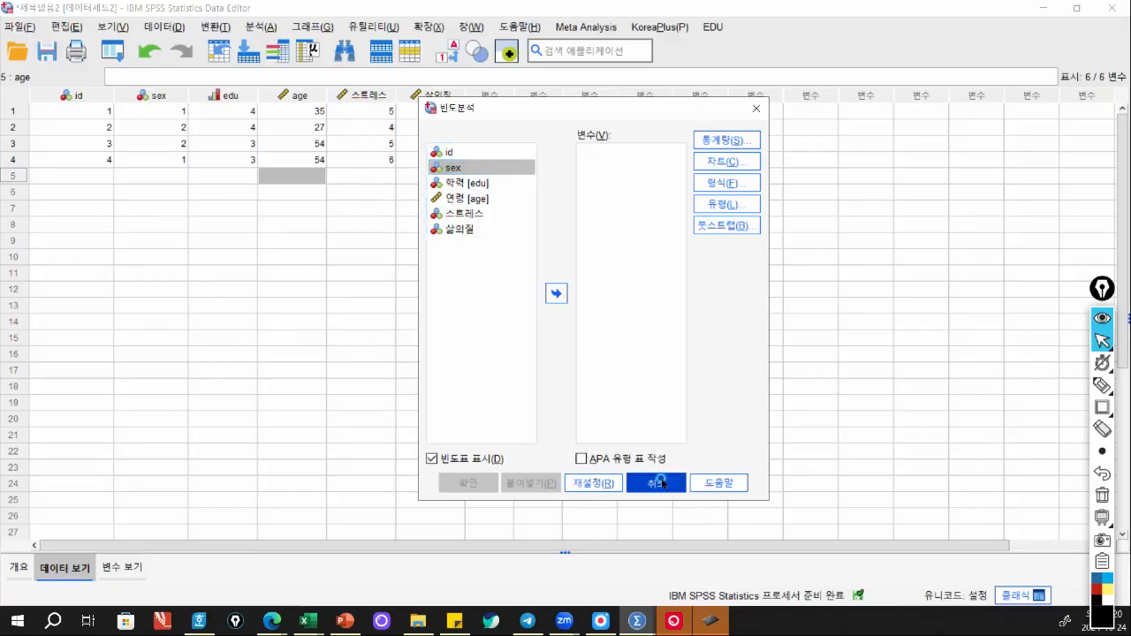
Save the dataset as ㅇㅇㅇㅇㅇ.sav.
click(350, 148)
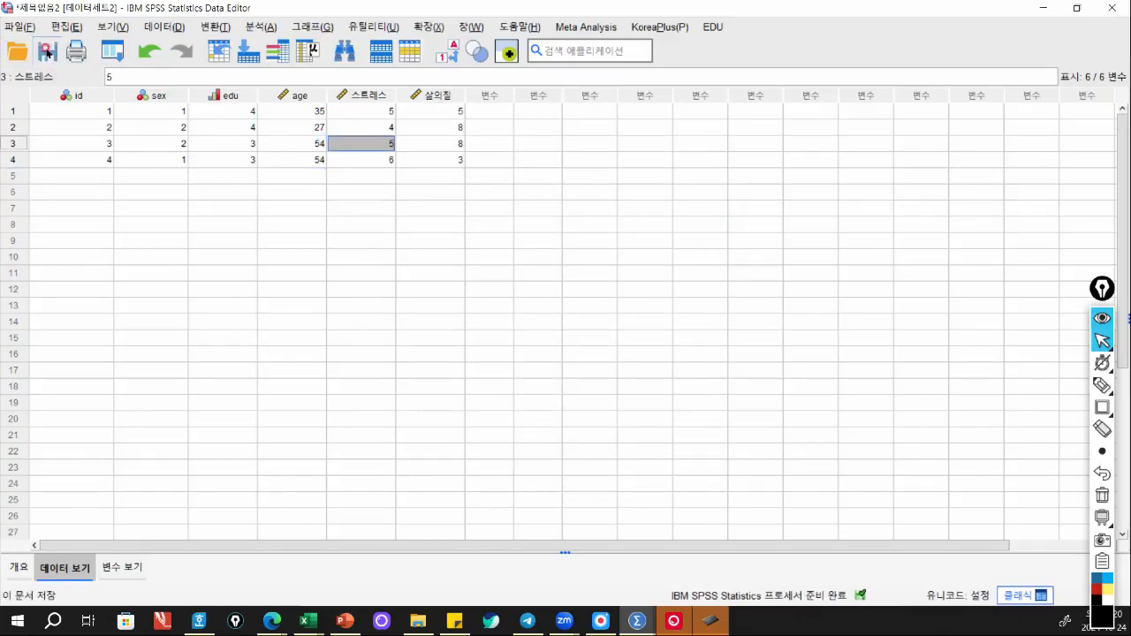
click(47, 52)
text(ㅇㅇㅇㅇㅇ)
key(Return)
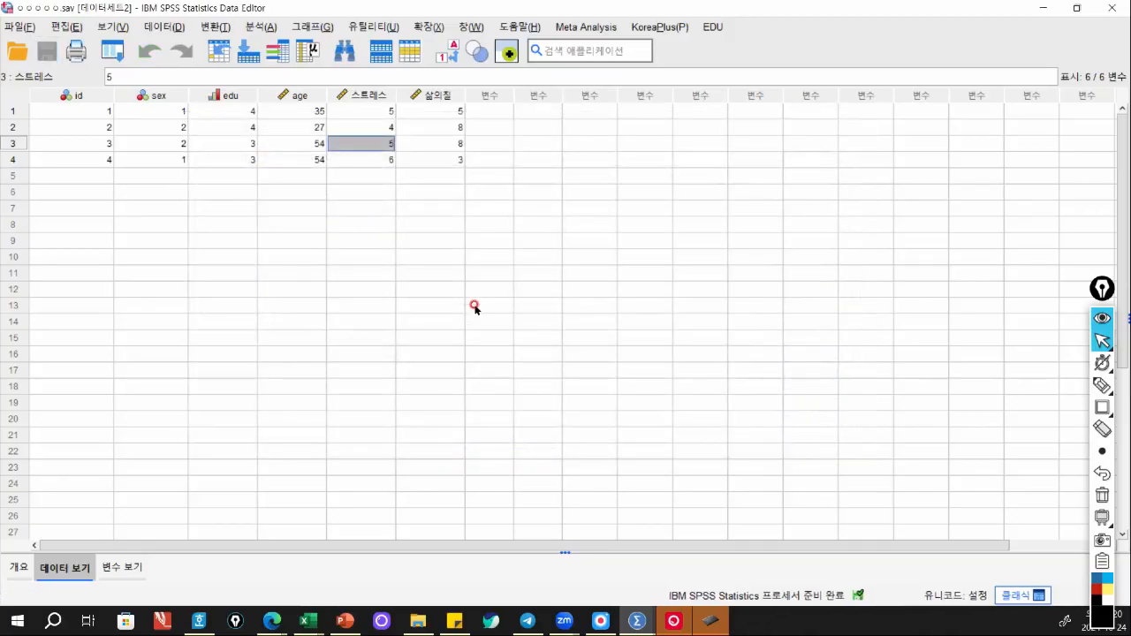
Recheck the measurement icons of 스트레스 and 삶의질 in the Frequencies dialog and cancel it.
click(256, 28)
mouse_move(311, 102)
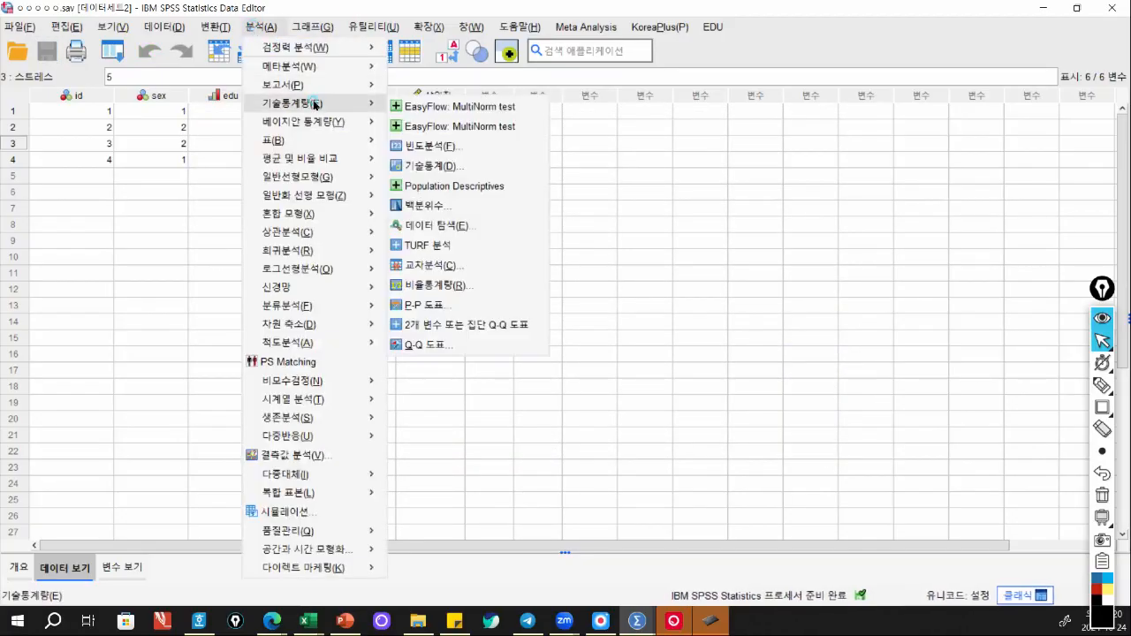
click(440, 144)
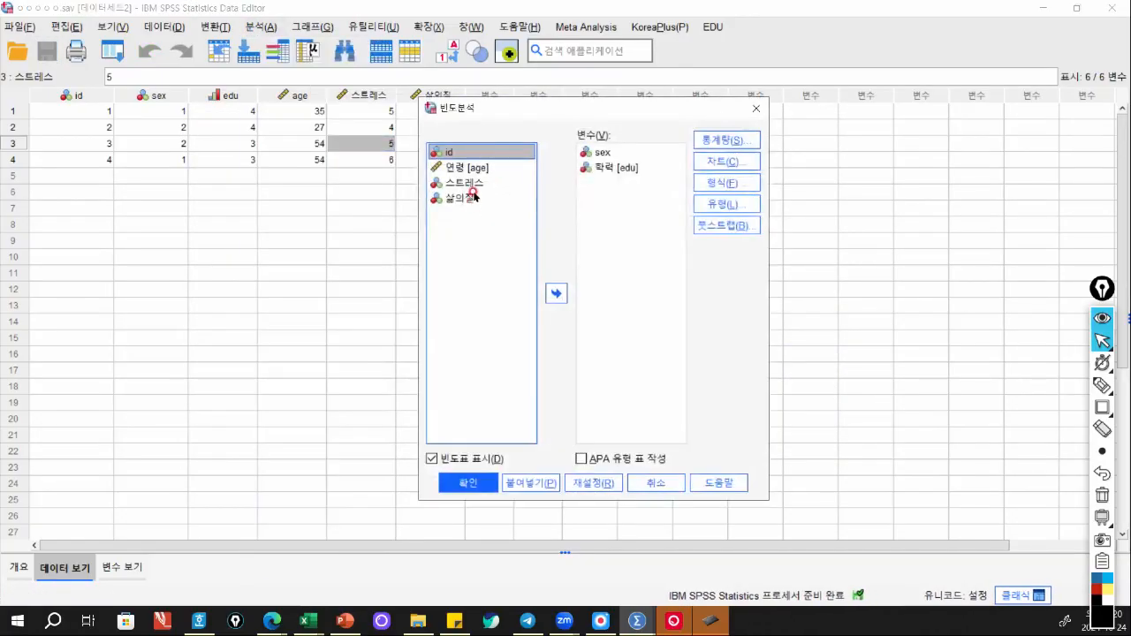
click(459, 198)
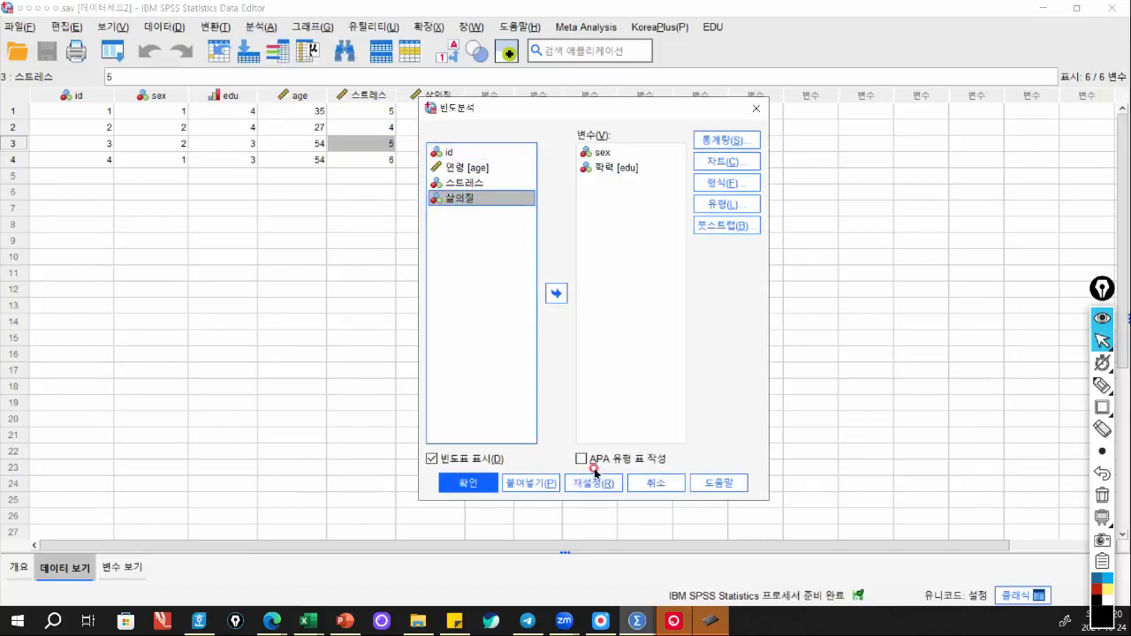
click(656, 482)
Close the current data window and reopen the saved ㅇㅇㅇㅇㅇ.sav file.
click(17, 51)
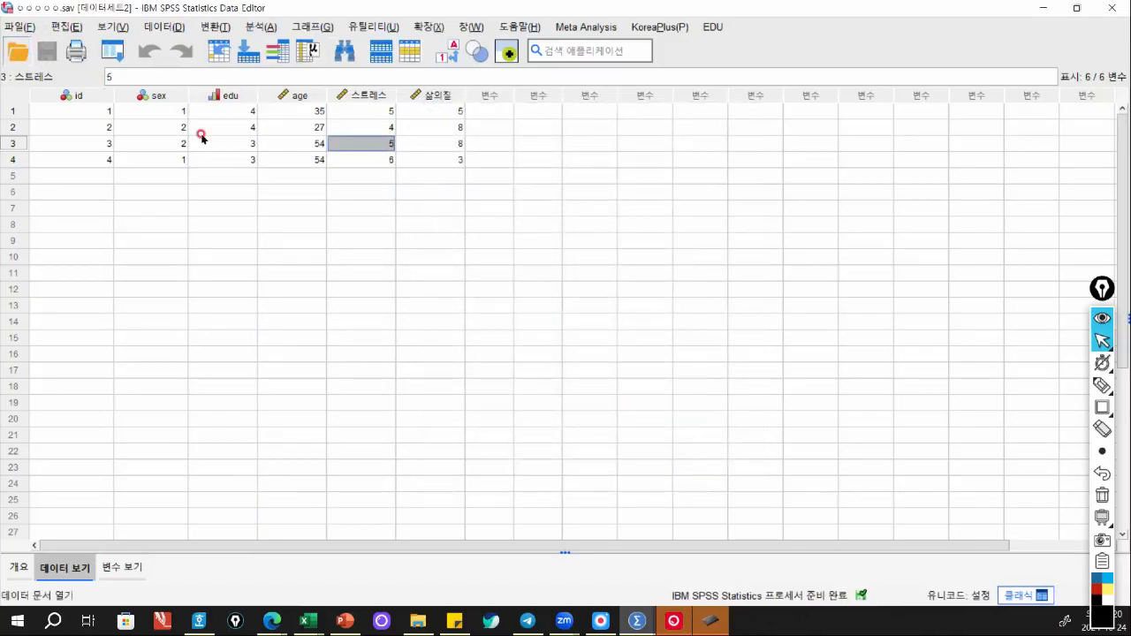
double_click(228, 241)
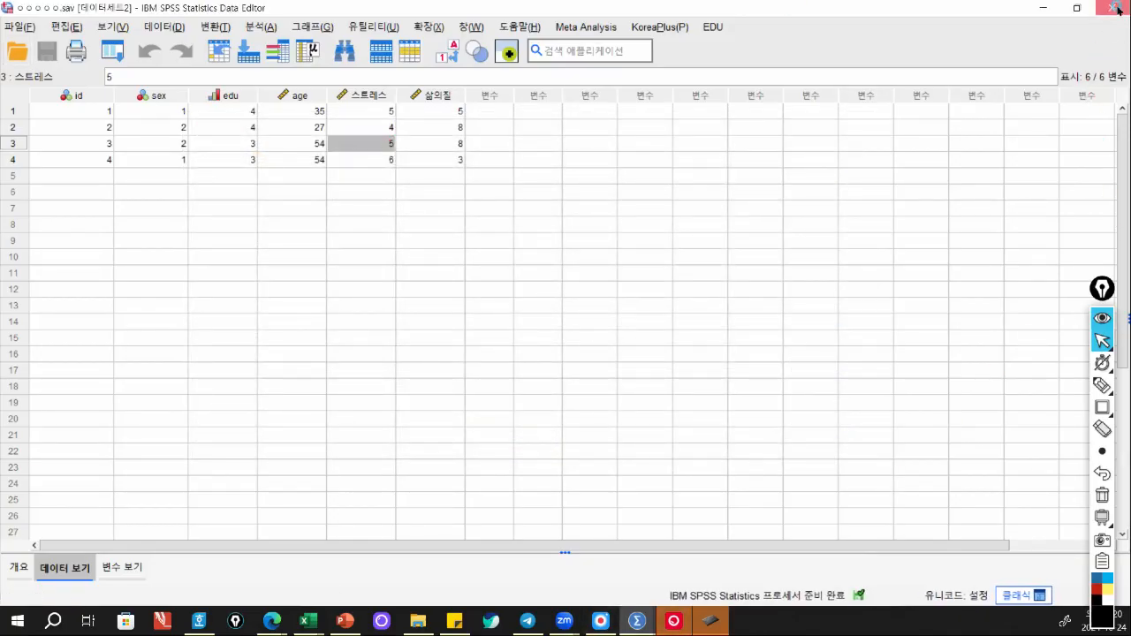
click(17, 51)
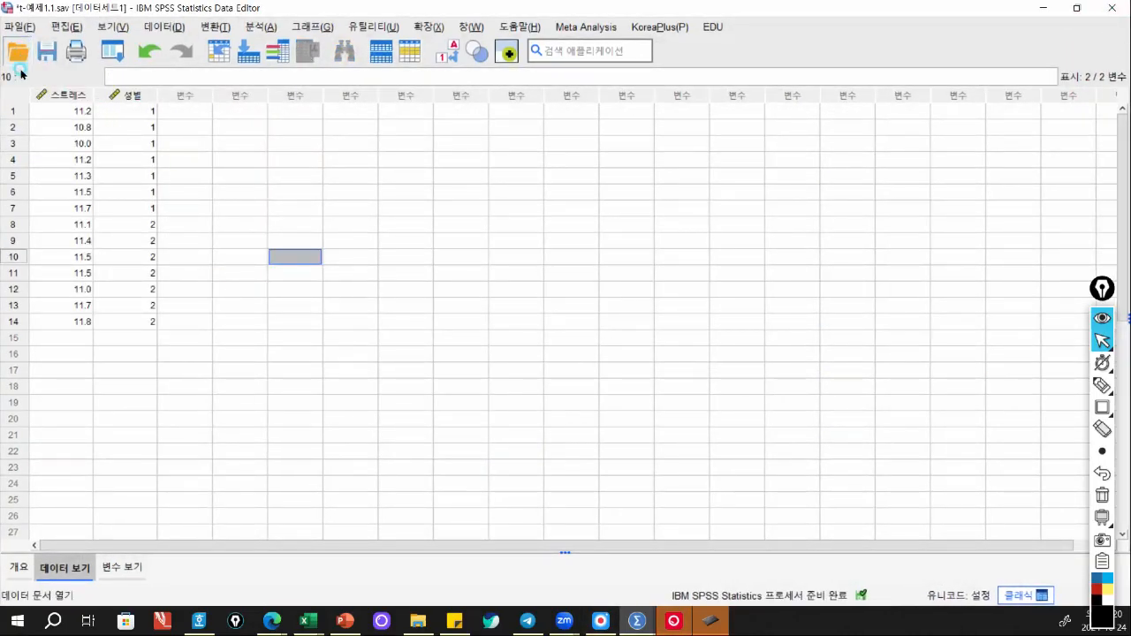
double_click(323, 195)
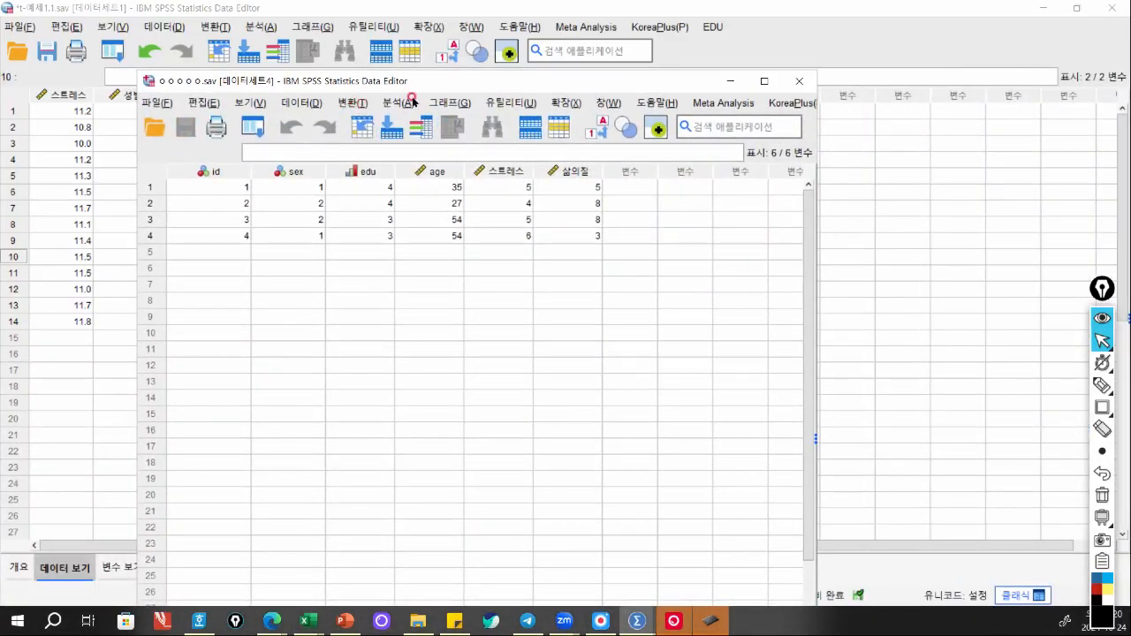
Inspect the reopened dataset's measurement icons in the Frequencies dialog, cancel it, and close that data window.
click(411, 101)
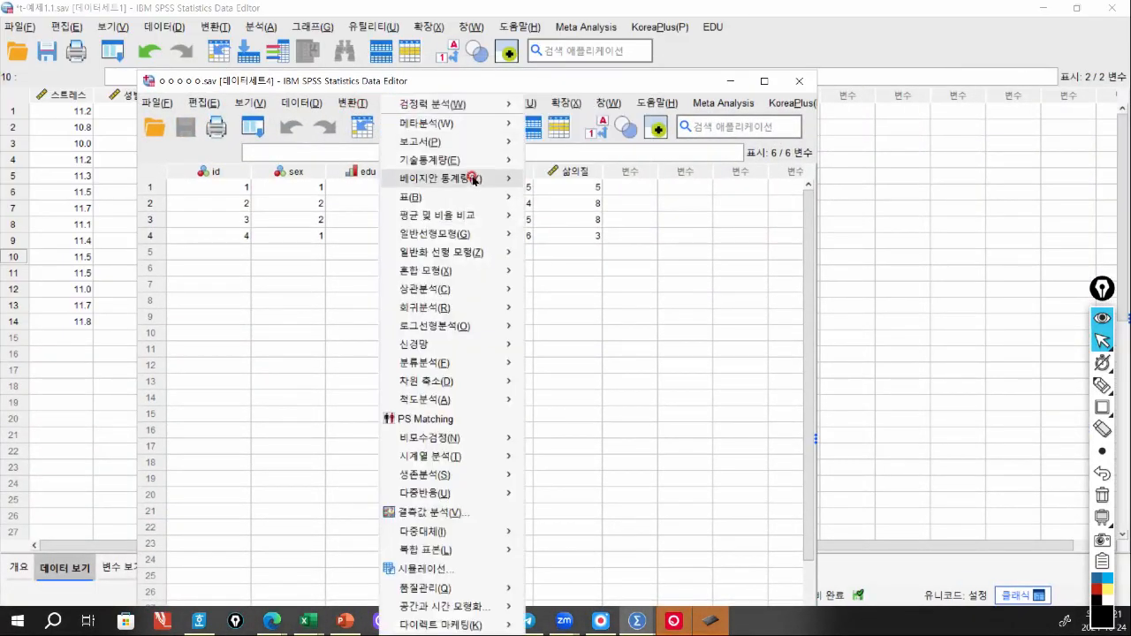
mouse_move(476, 159)
click(575, 204)
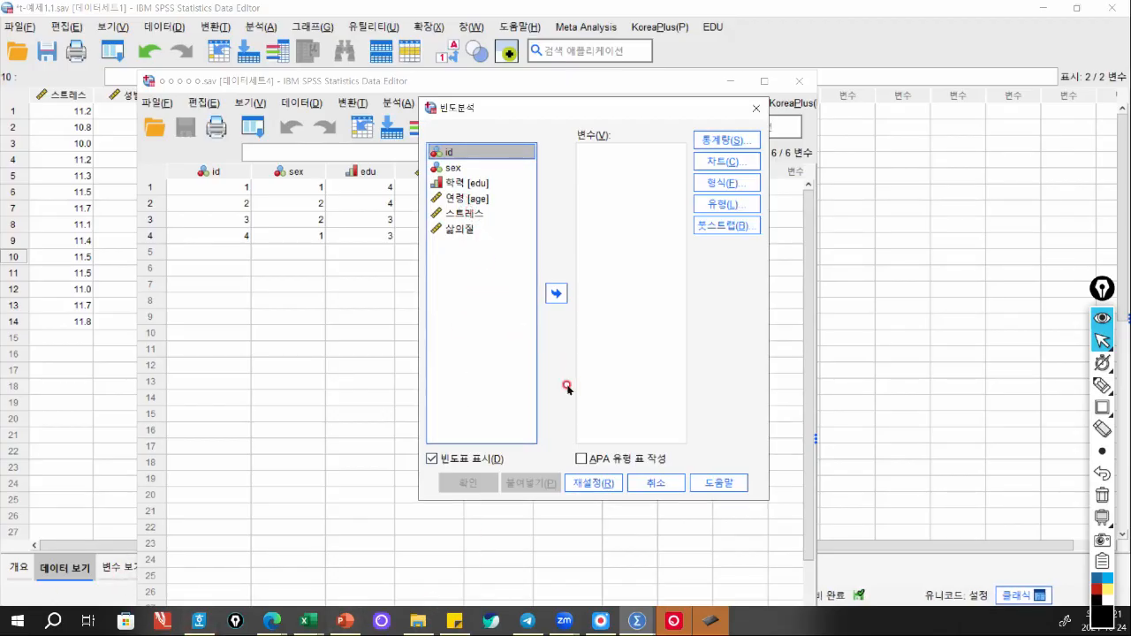
click(655, 483)
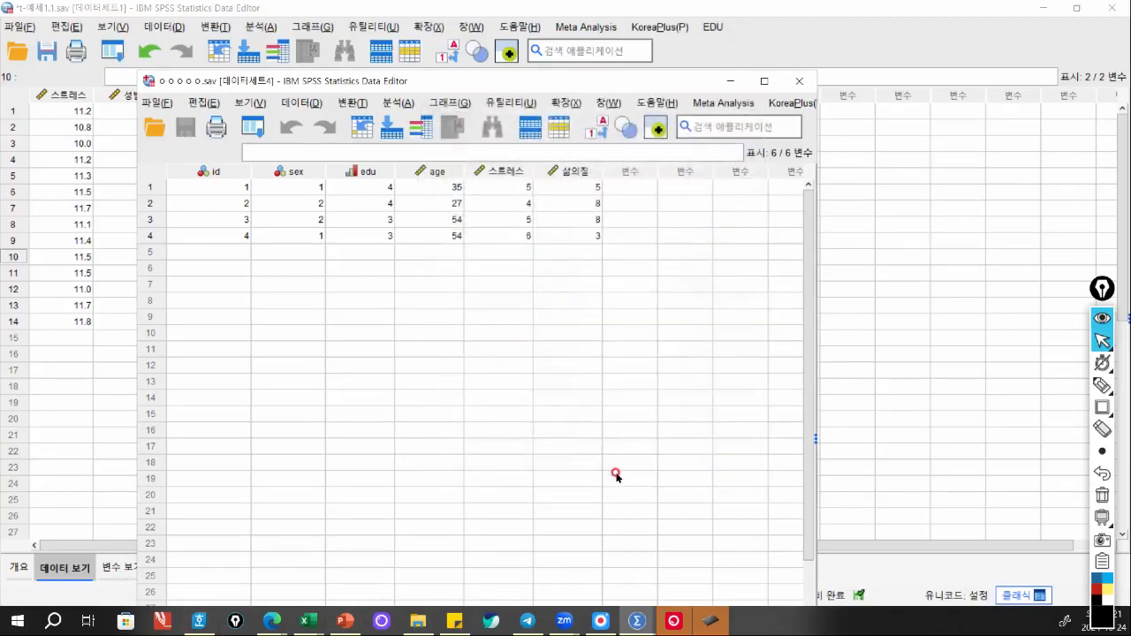
click(798, 82)
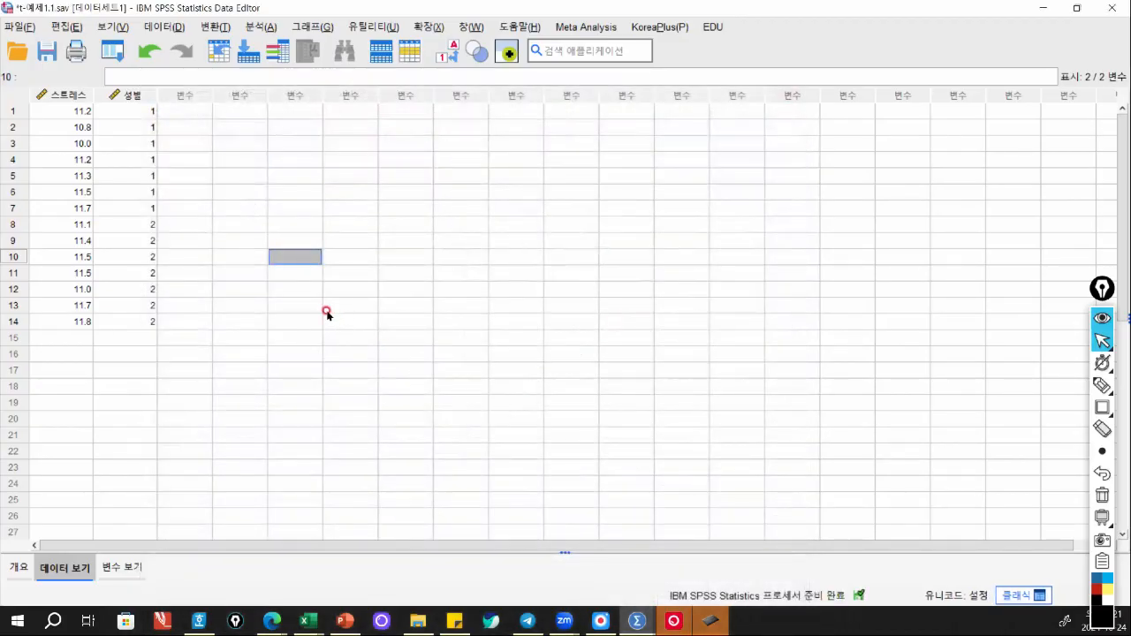